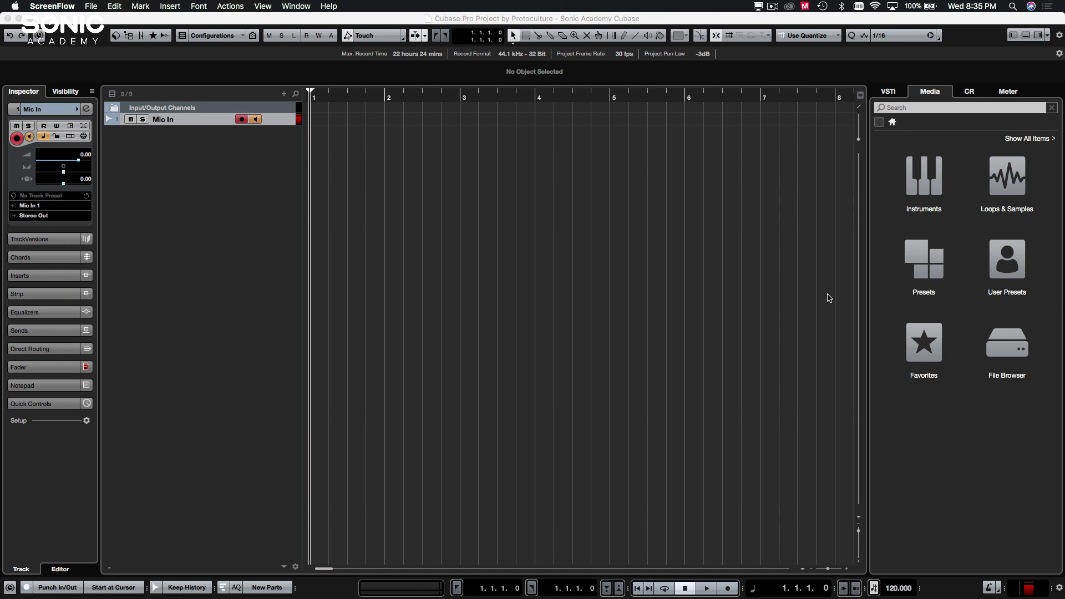
Make Cubase the active application and click around the project window
left_click(652, 354)
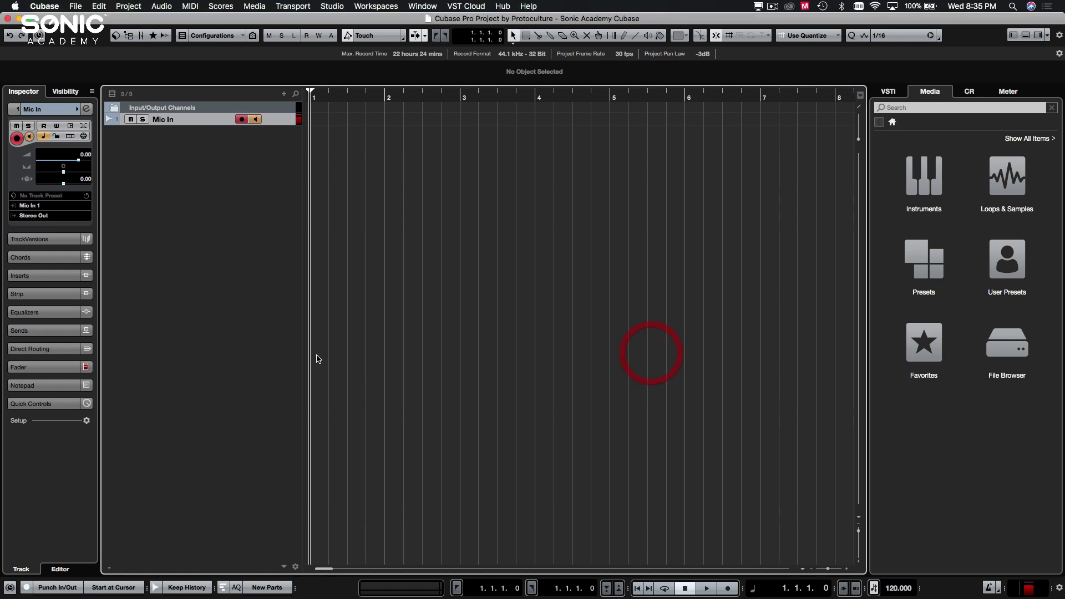
left_click(225, 350)
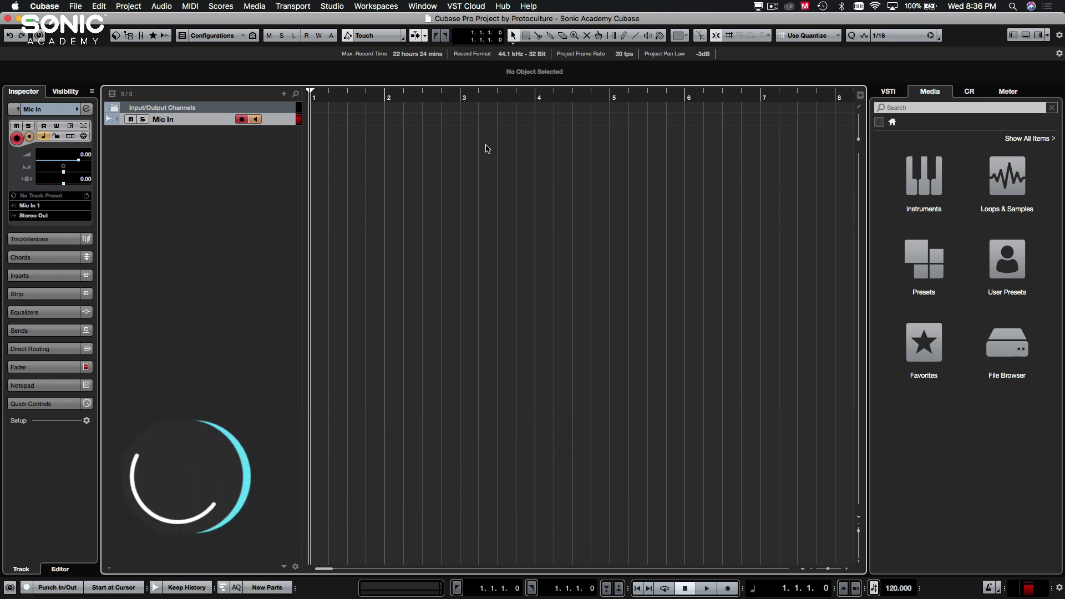
left_click(453, 303)
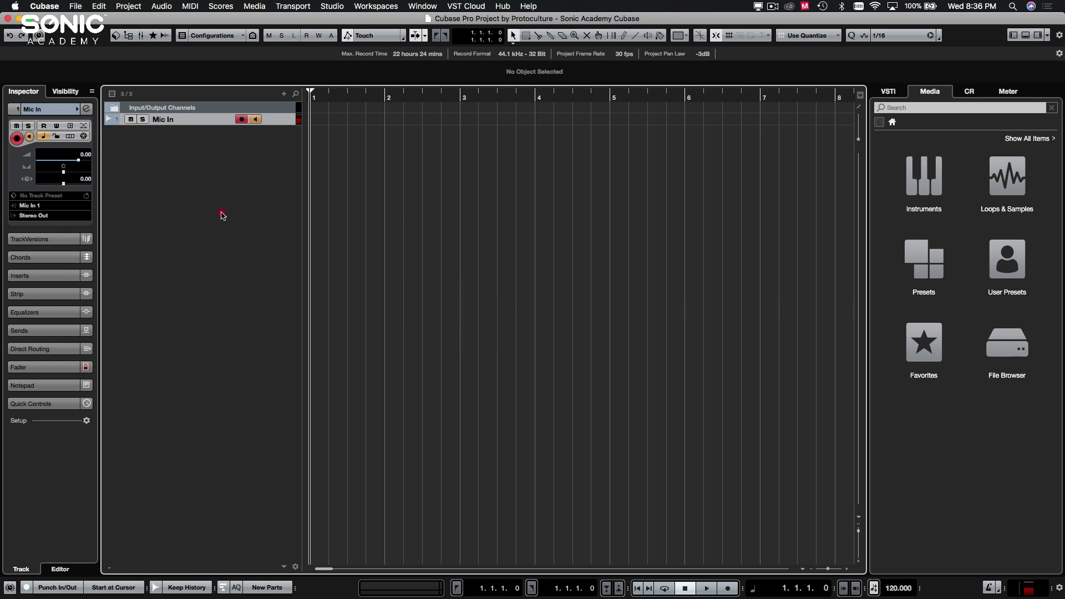
left_click(222, 215)
left_click(153, 118)
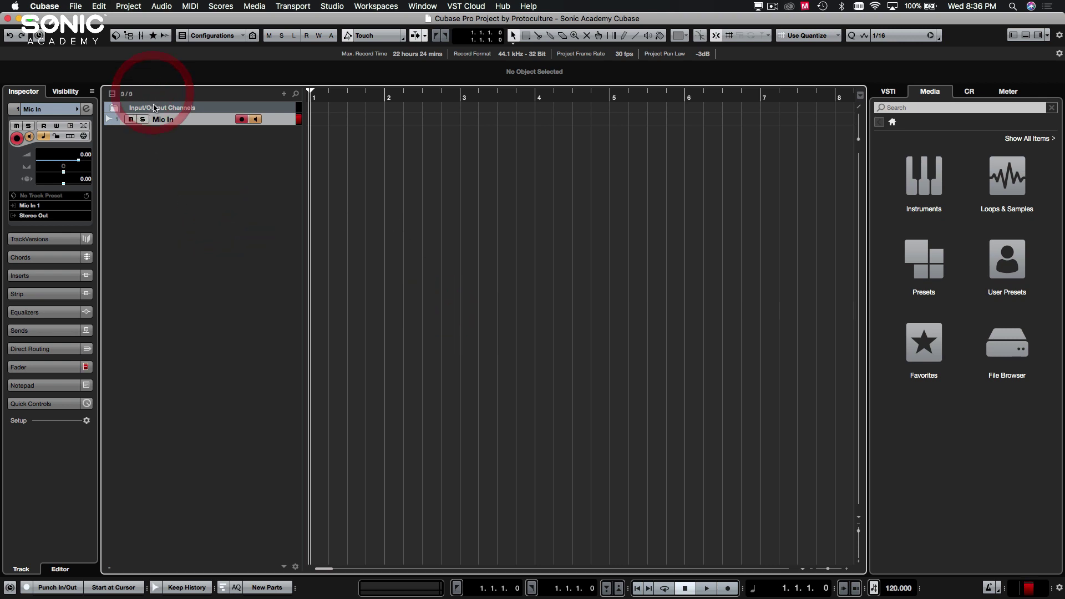
left_click(494, 222)
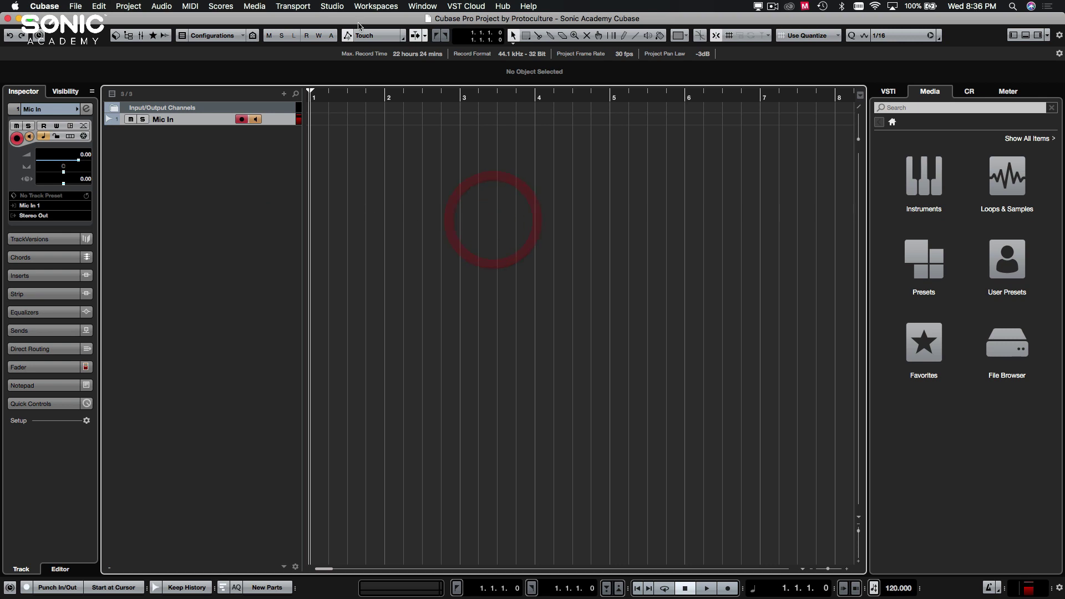
Open the score-editing commands menu, dismiss it, and click in the project
left_click(225, 6)
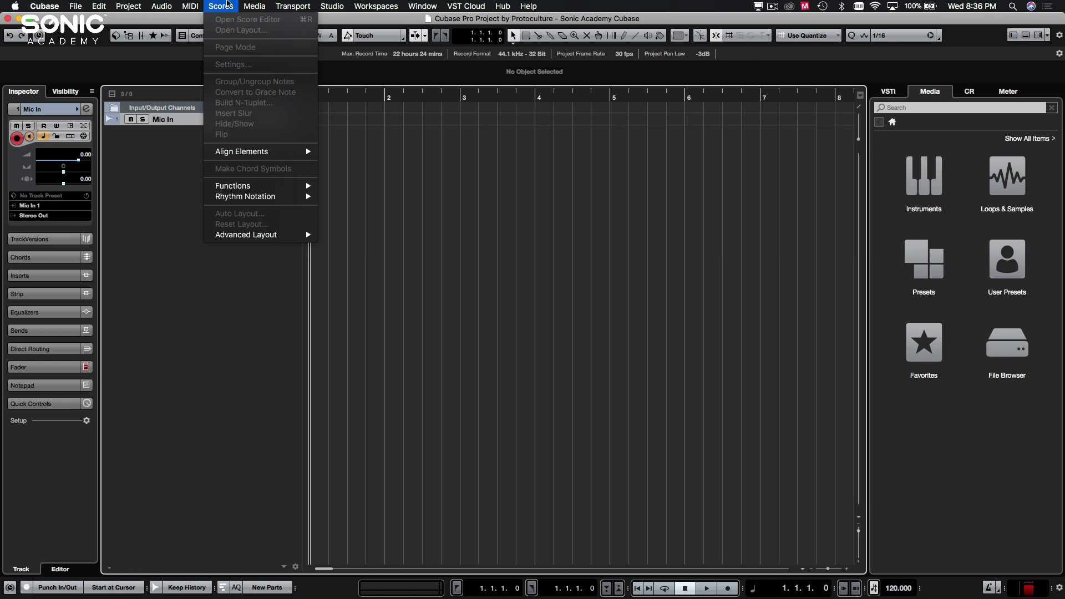
mouse_move(423, 6)
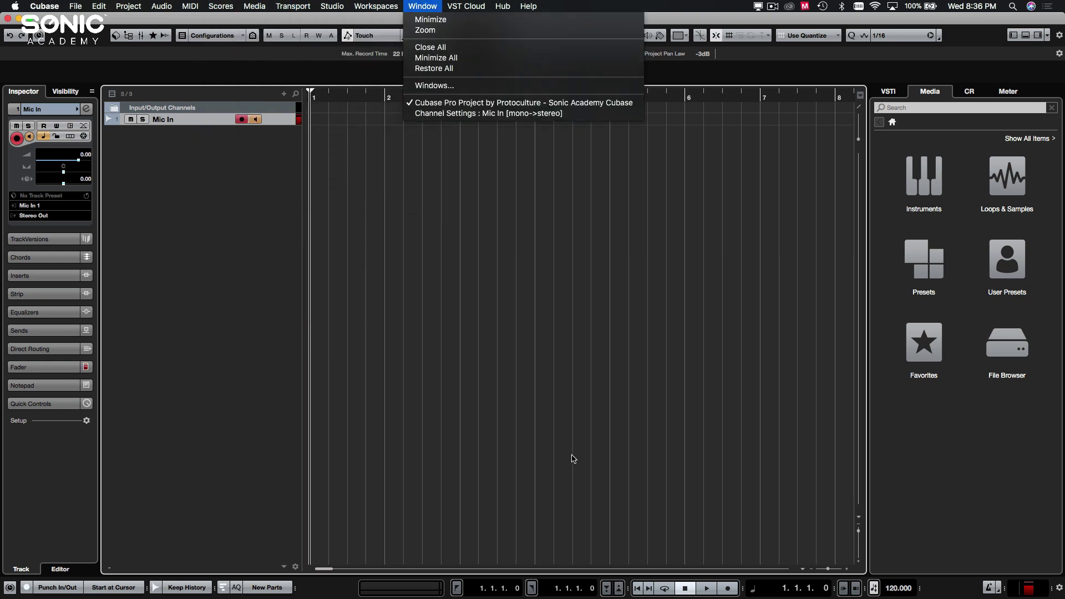
left_click(521, 421)
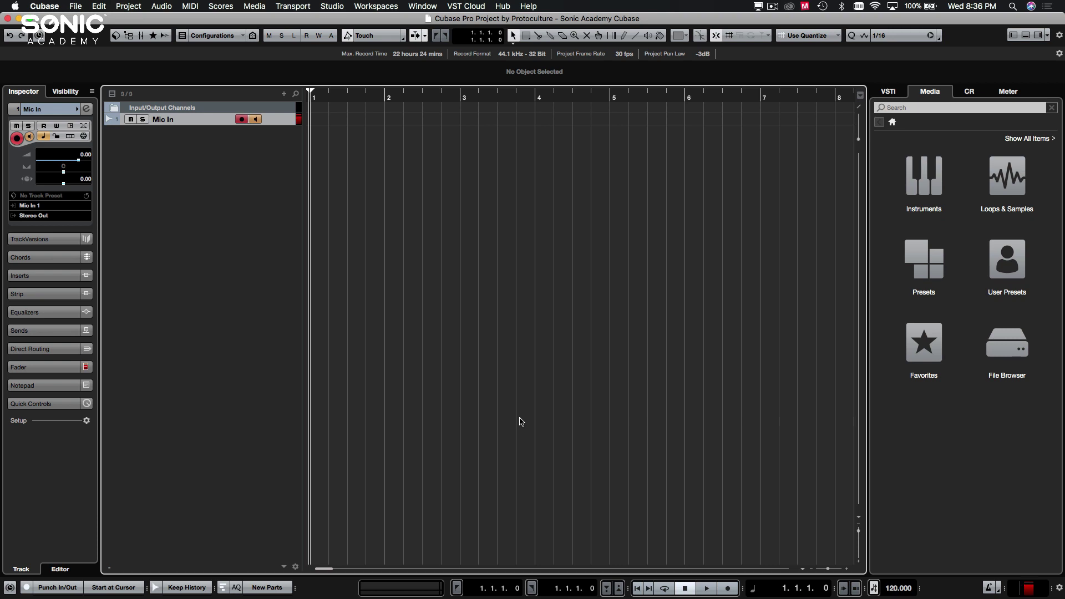
left_click(528, 440)
left_click(165, 275)
Launch System Preferences from the Dock and move its window up over the project
mouse_move(645, 597)
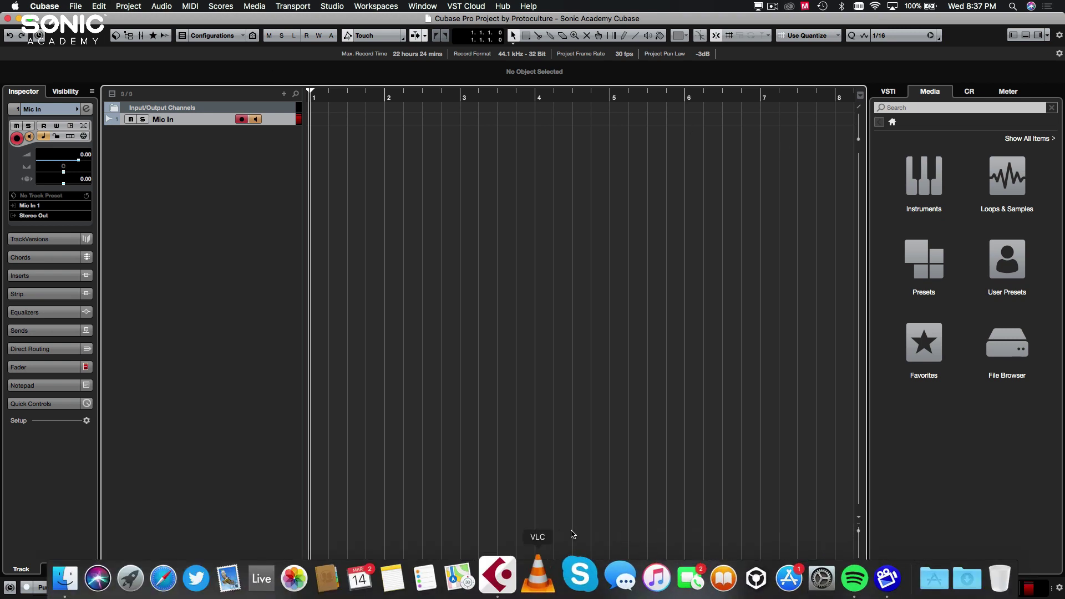
left_click(505, 403)
left_click(906, 490)
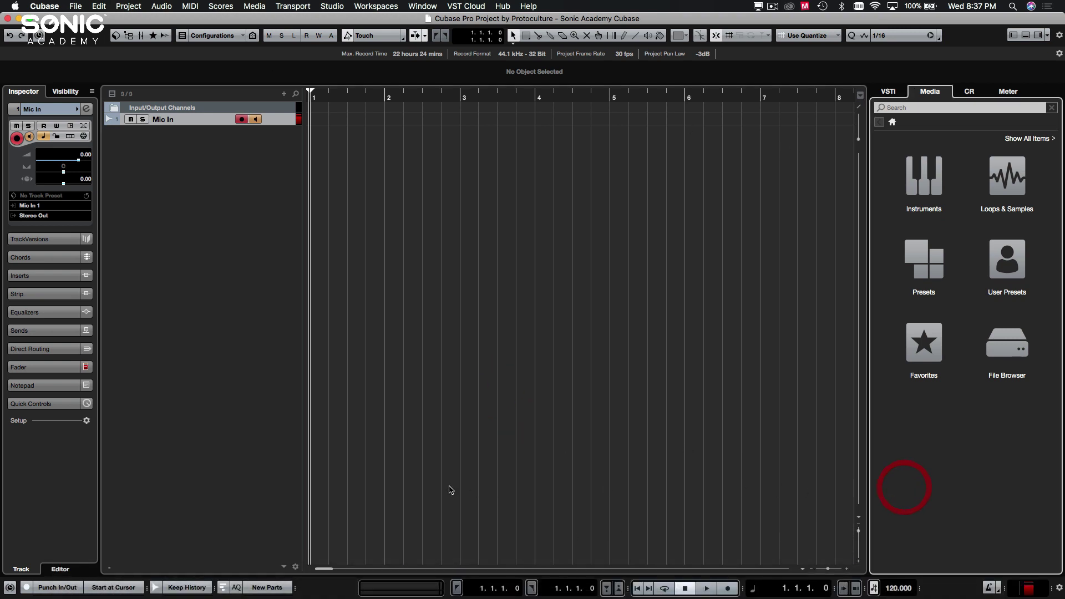
left_click(438, 474)
mouse_move(719, 597)
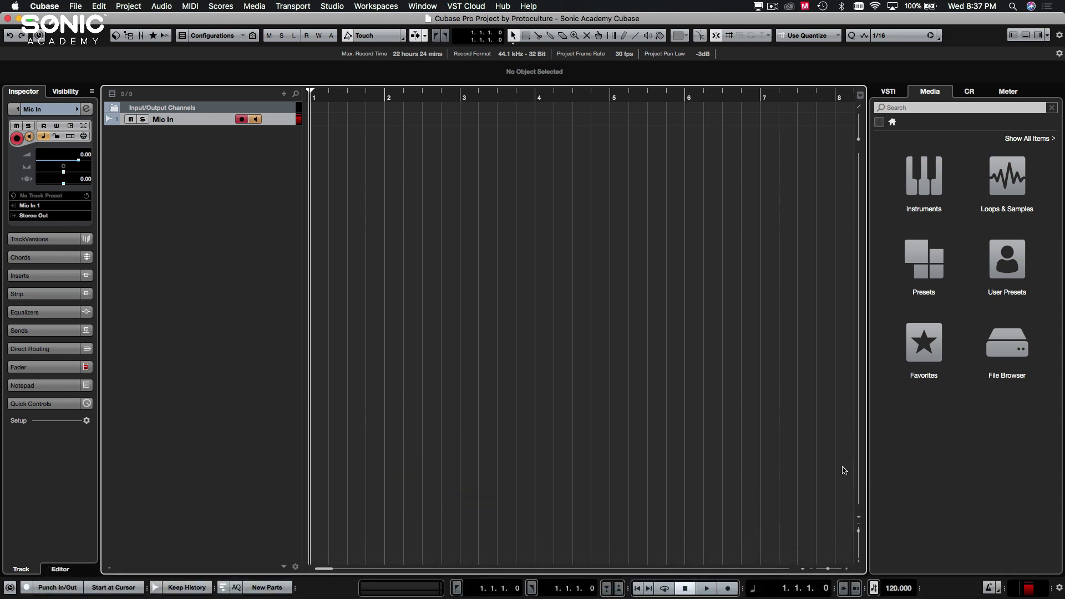
mouse_move(813, 597)
left_click(804, 573)
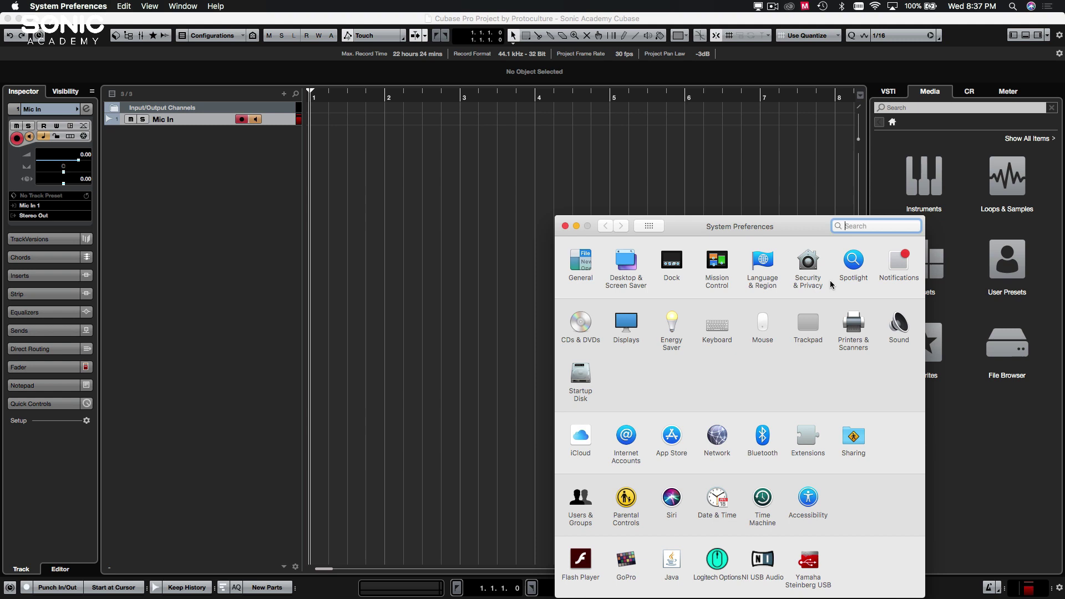
left_click_drag(788, 229, 615, 114)
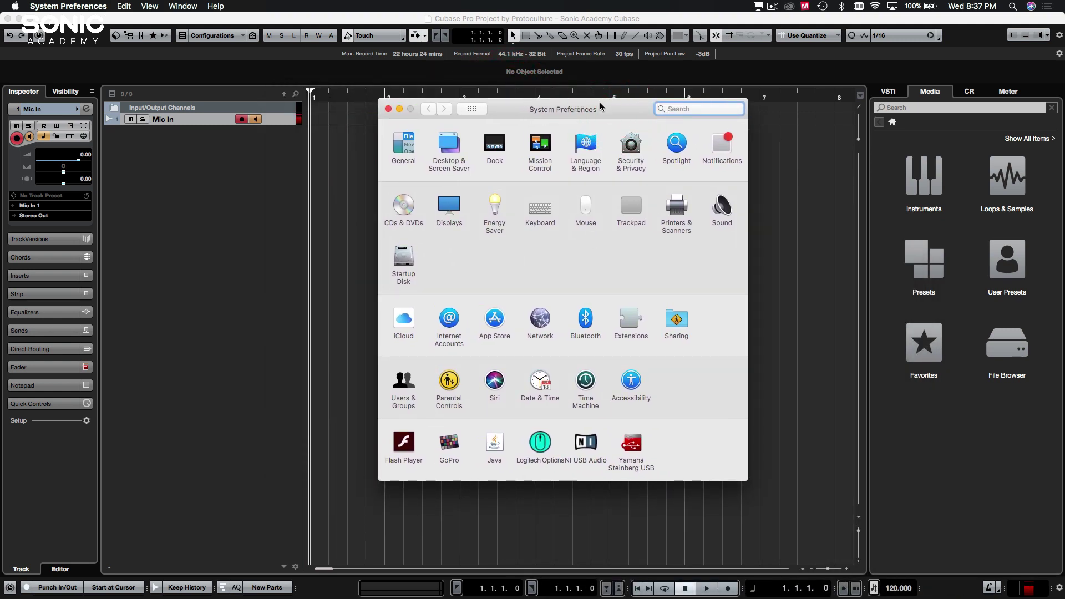
Check the macOS keyboard settings, close them and the browser window, and return to Cubase
left_click(537, 219)
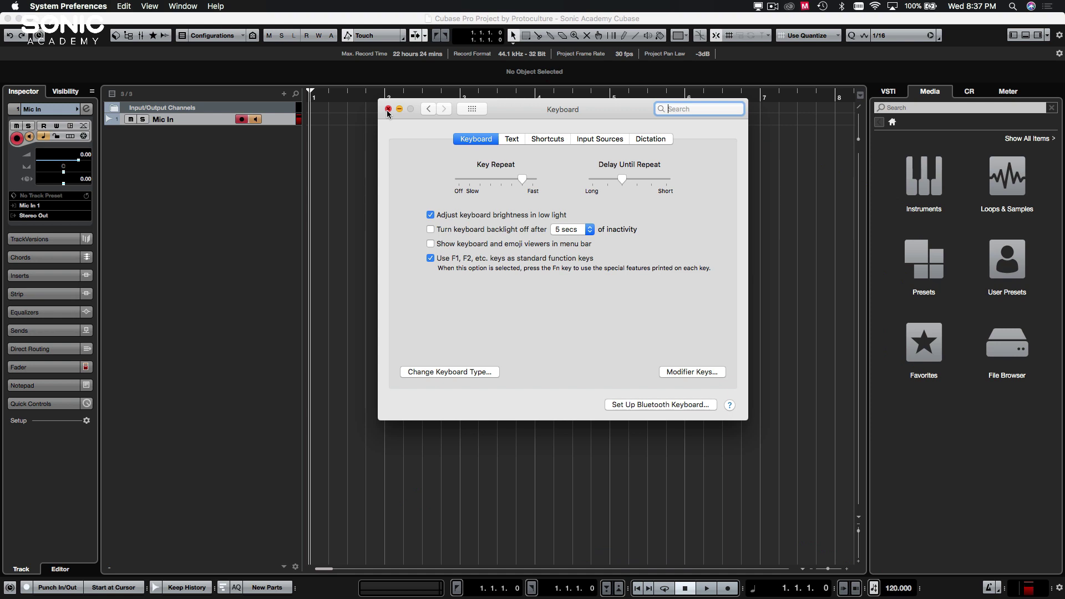
left_click(463, 335)
left_click(389, 109)
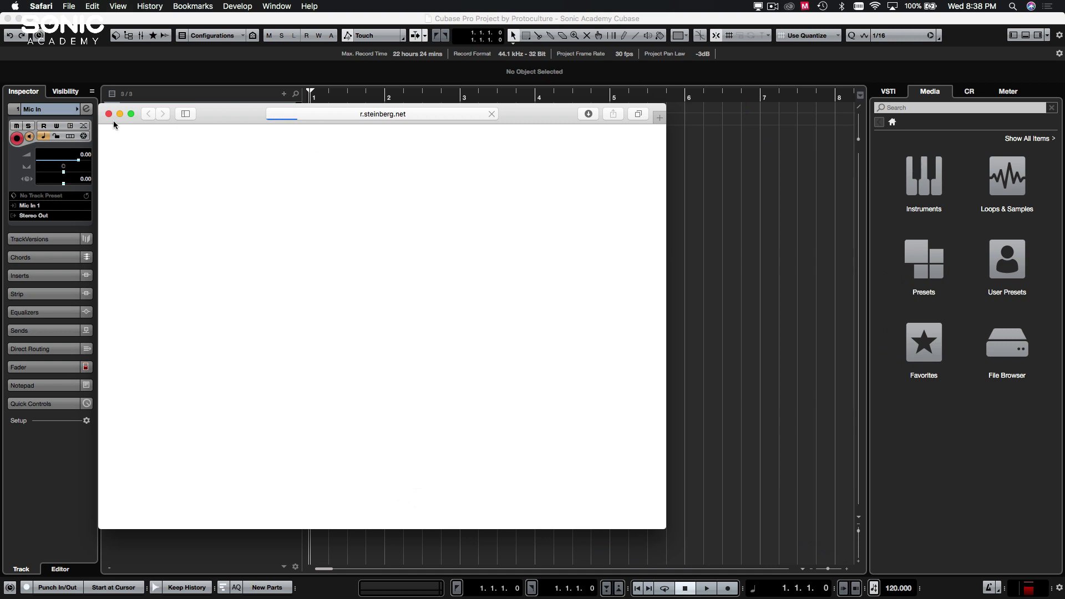
left_click(110, 118)
left_click(626, 283)
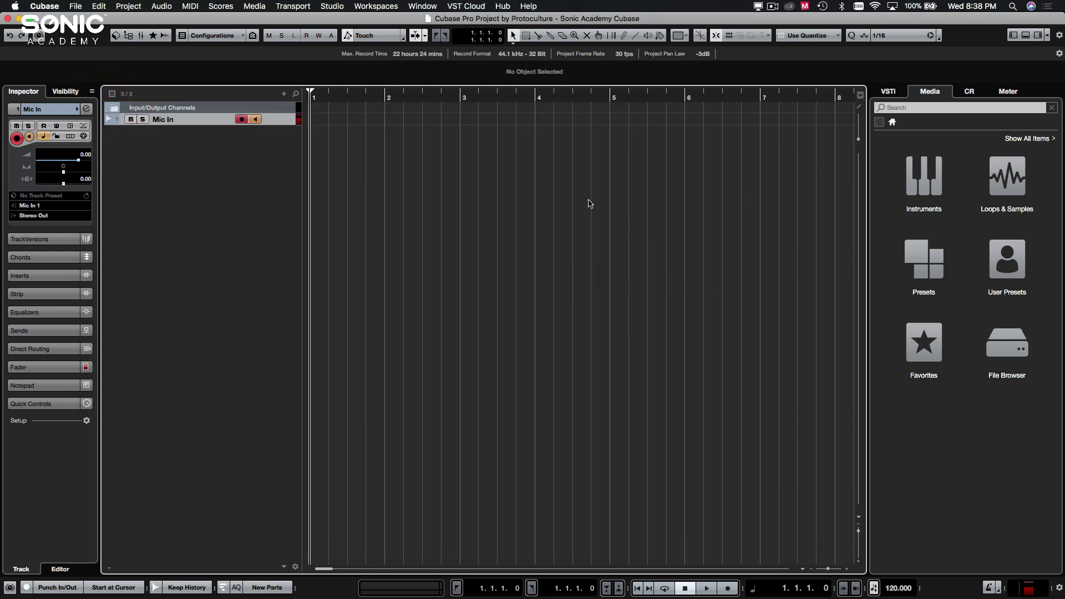
Show the Transport panel with F2, move it mid-screen, hide it, then press F3 for the MixConsole
key("F2")
left_click_drag(495, 461, 189, 256)
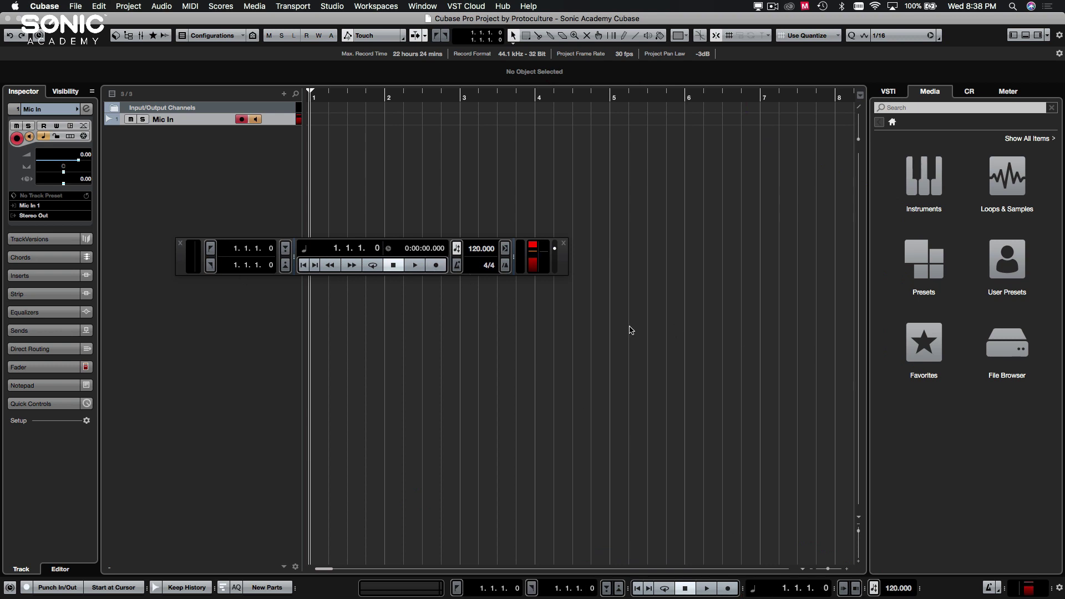
key("F2")
key("F3")
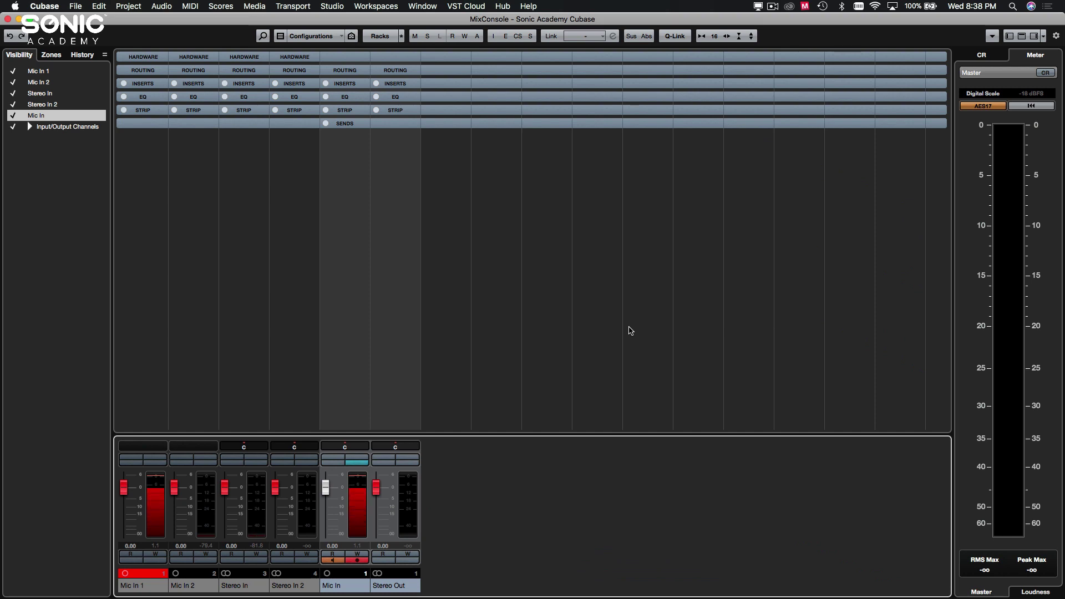
left_click(153, 74)
left_click(145, 113)
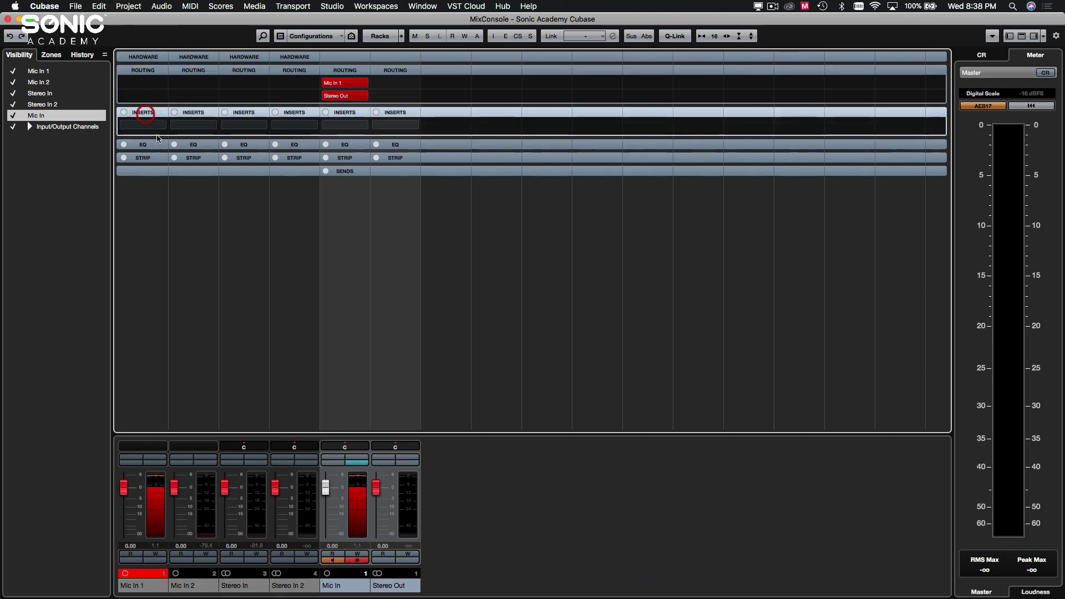
left_click(142, 144)
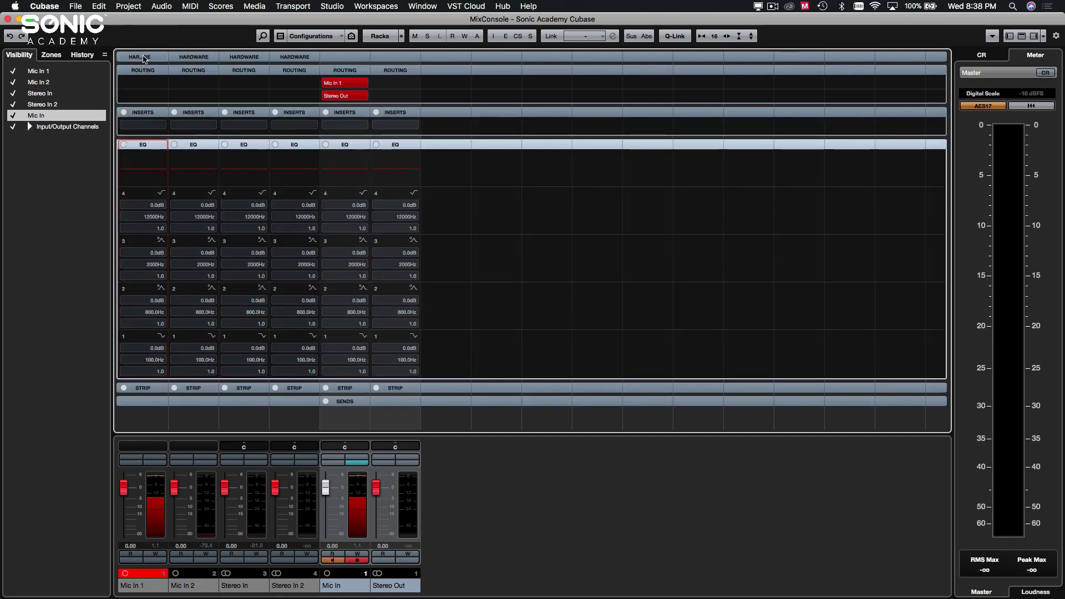
left_click(144, 57)
left_click(155, 240)
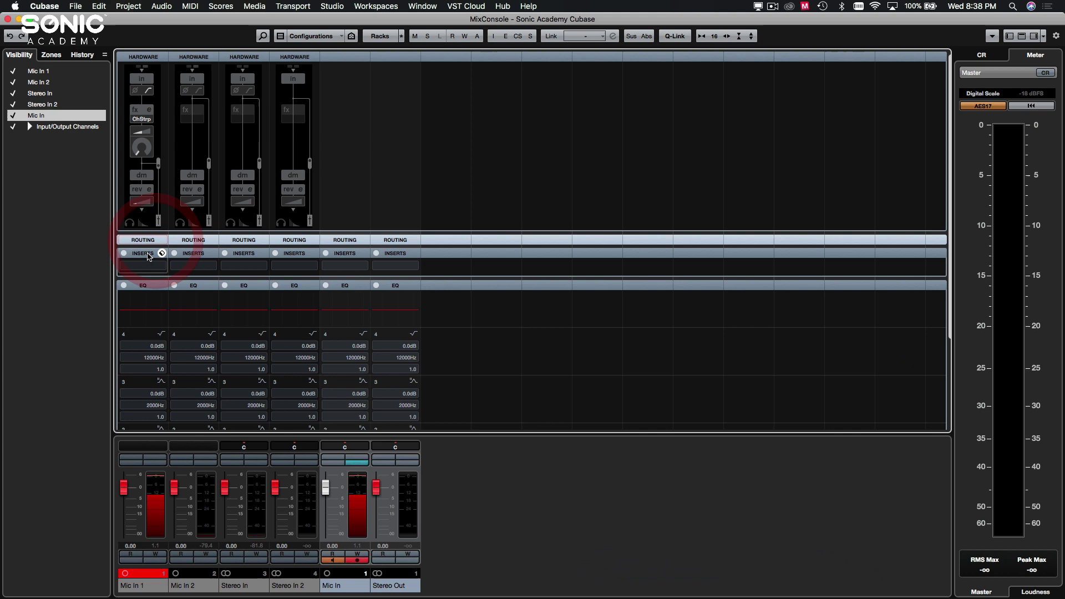
left_click(148, 254)
left_click(146, 266)
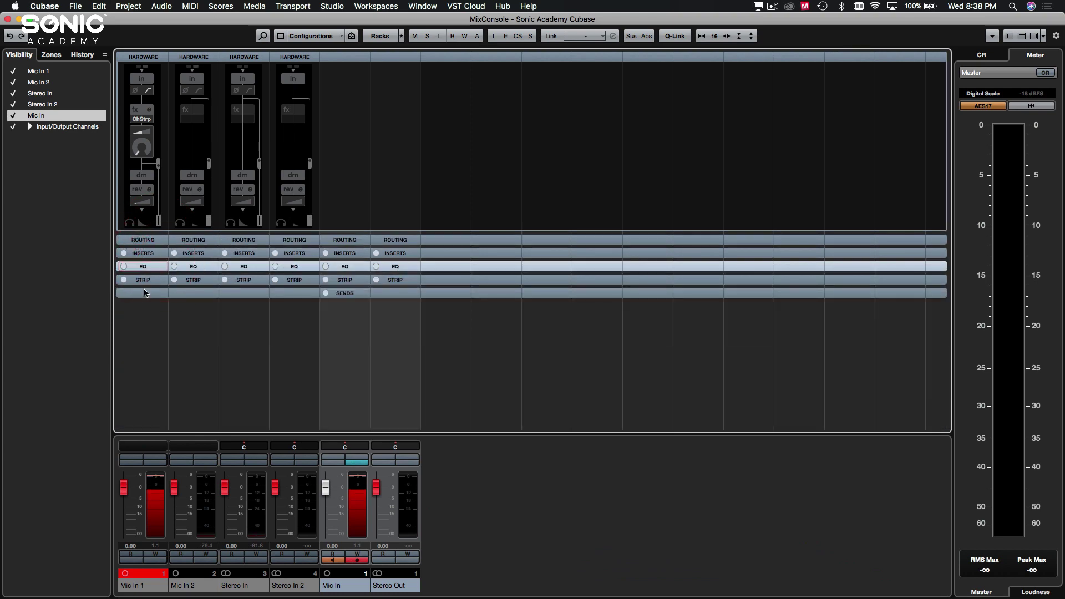
left_click(145, 293)
left_click(143, 280)
scroll(134, 222, "down", 5)
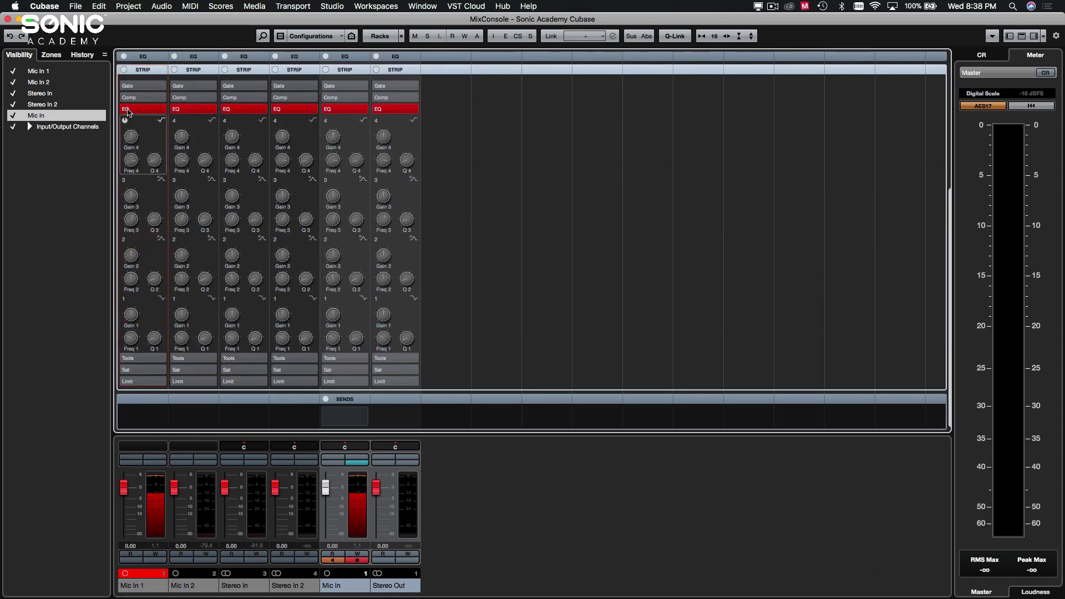
scroll(405, 161, "up", 3)
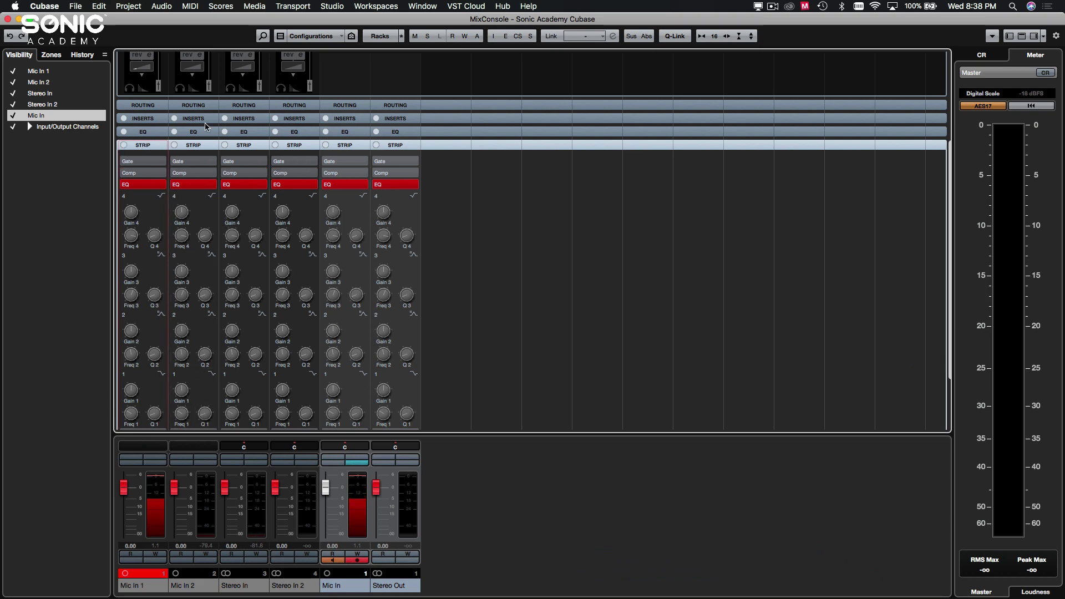
scroll(400, 181, "up", 3)
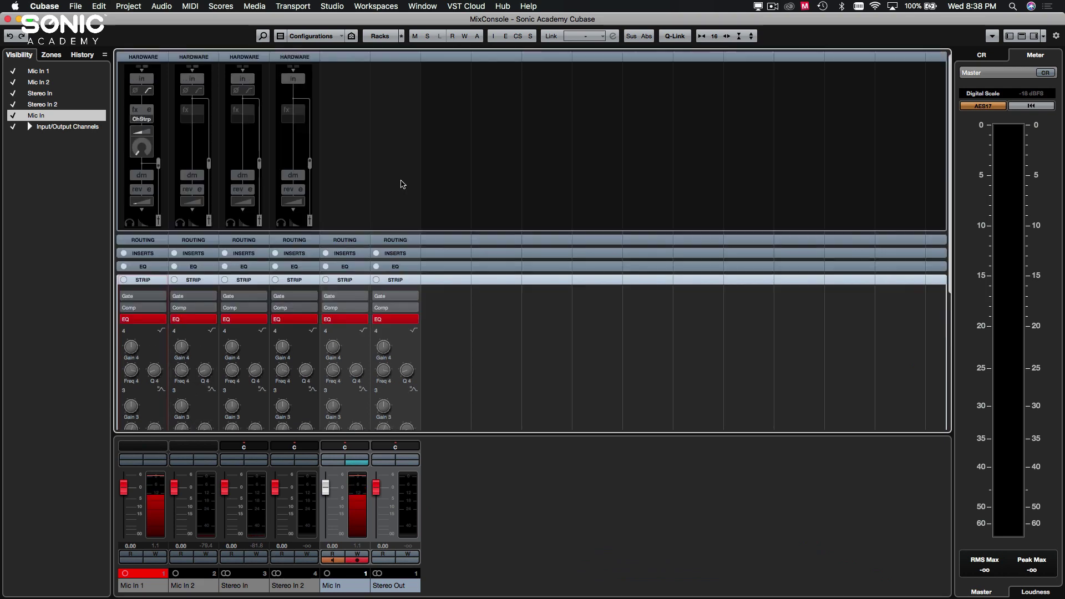
left_click(145, 281)
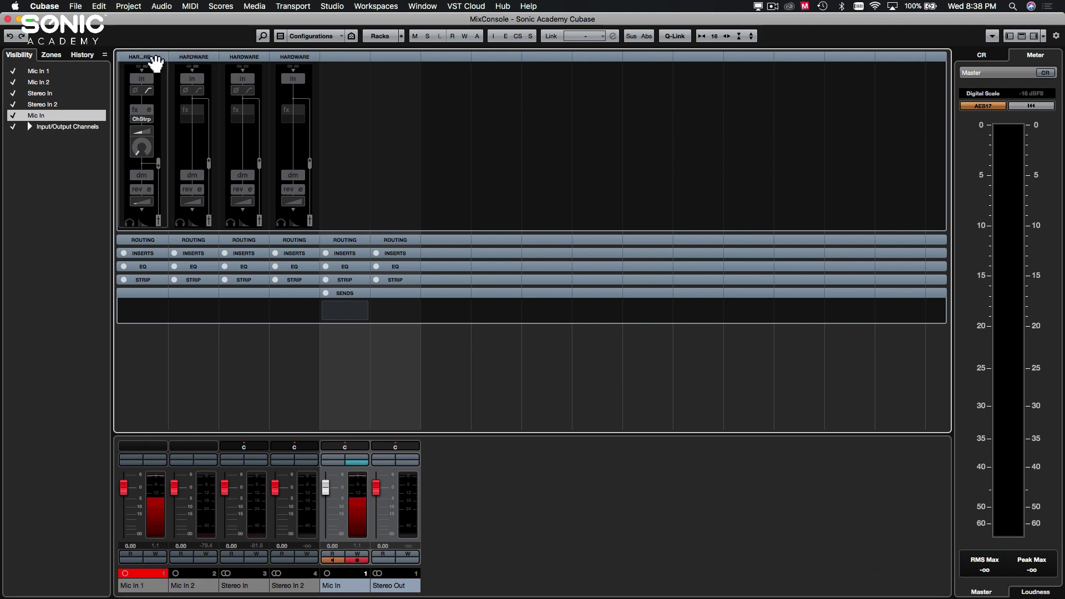
left_click(142, 57)
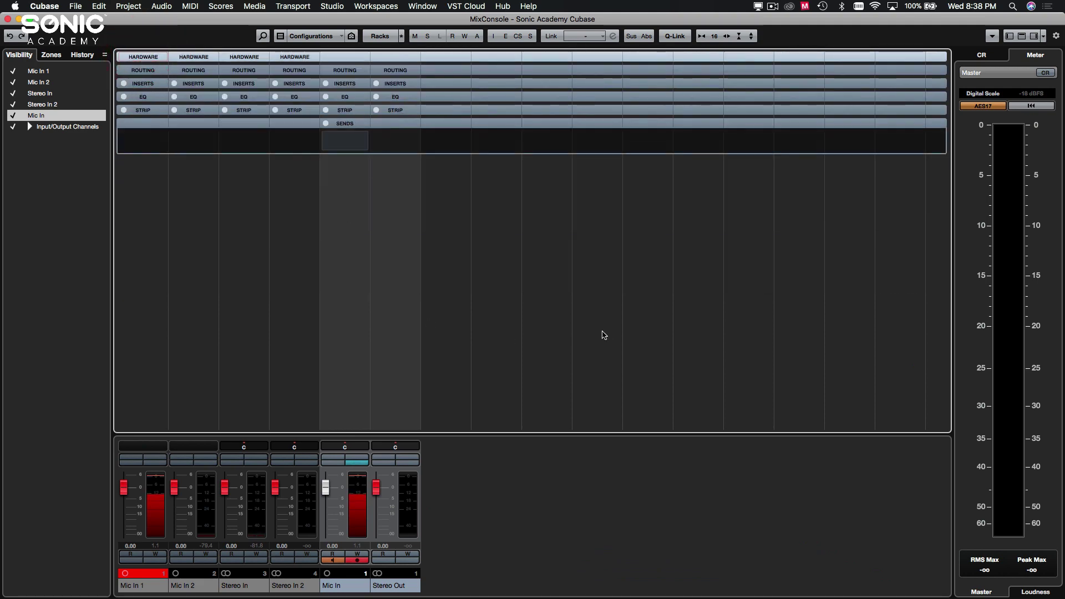
left_click(601, 333)
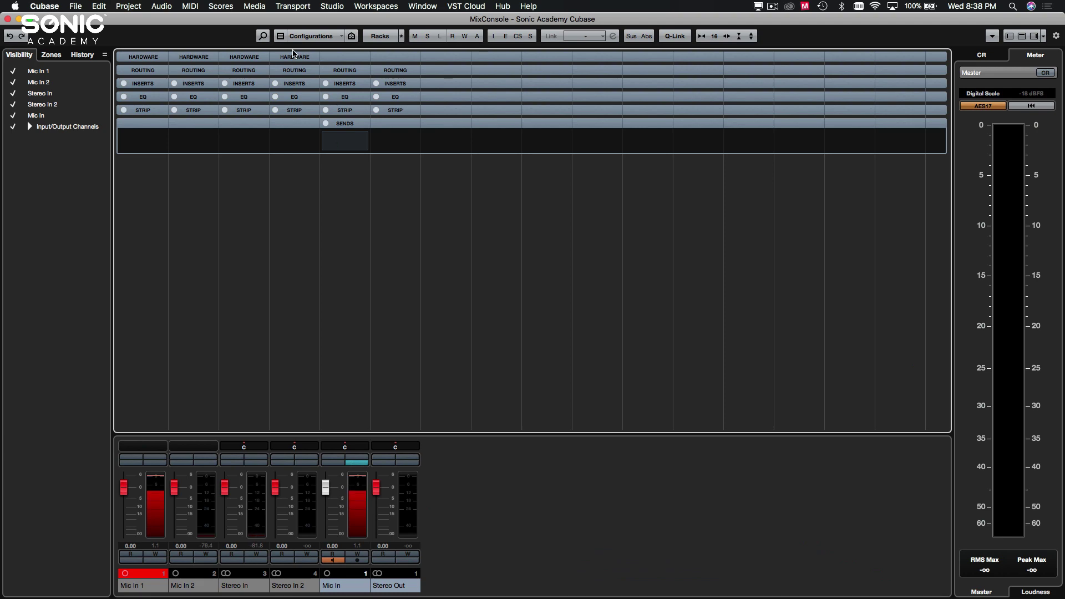
Close the MixConsole, then open the External Instruments audio connections with F4, move them left, and close them
key("F3")
key("F4")
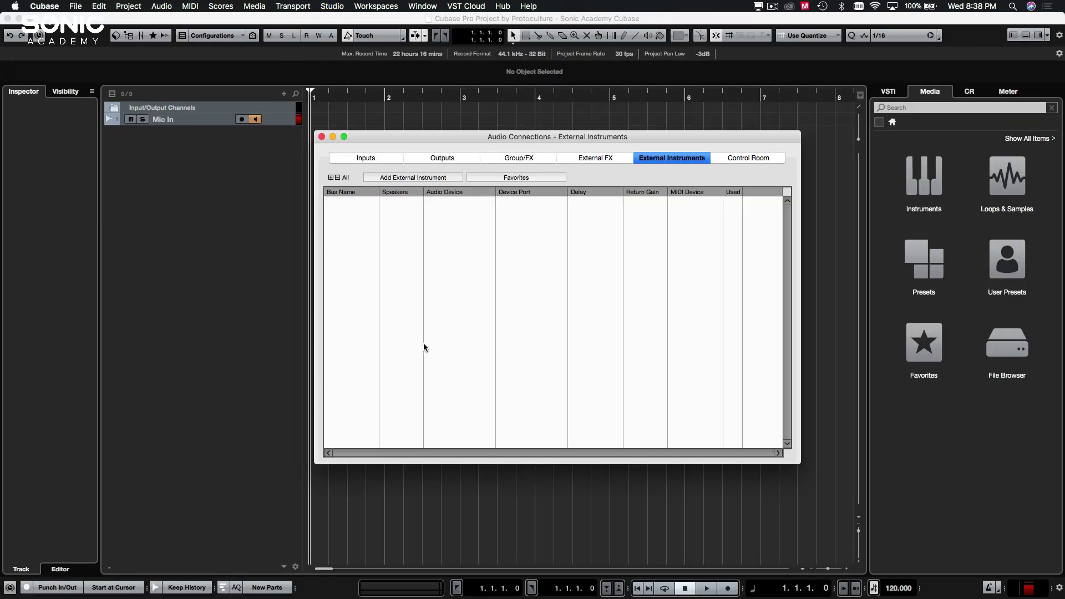
left_click_drag(487, 139, 280, 140)
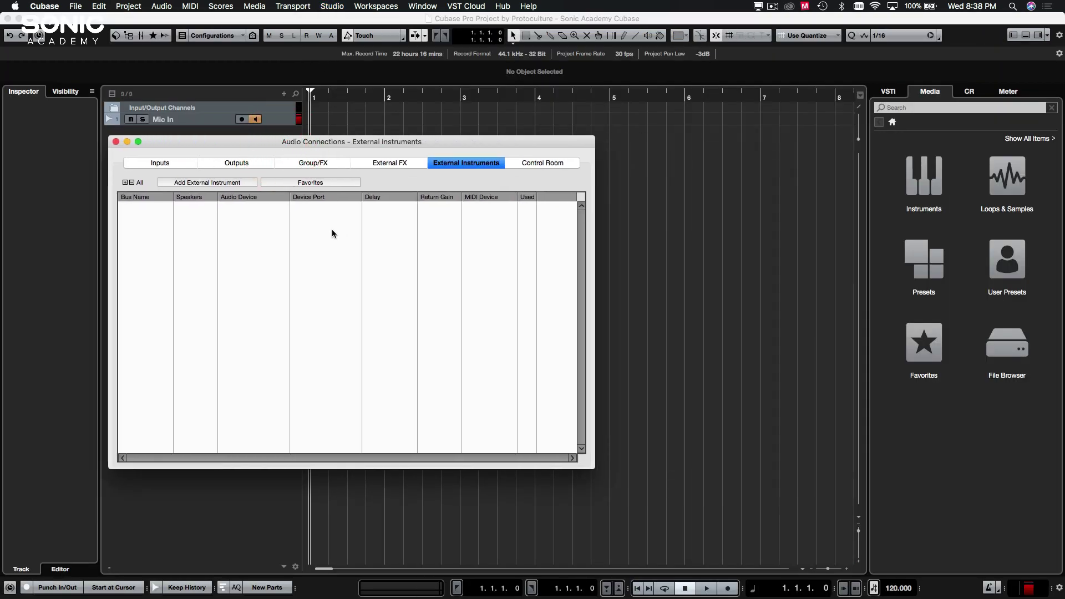
key("F4")
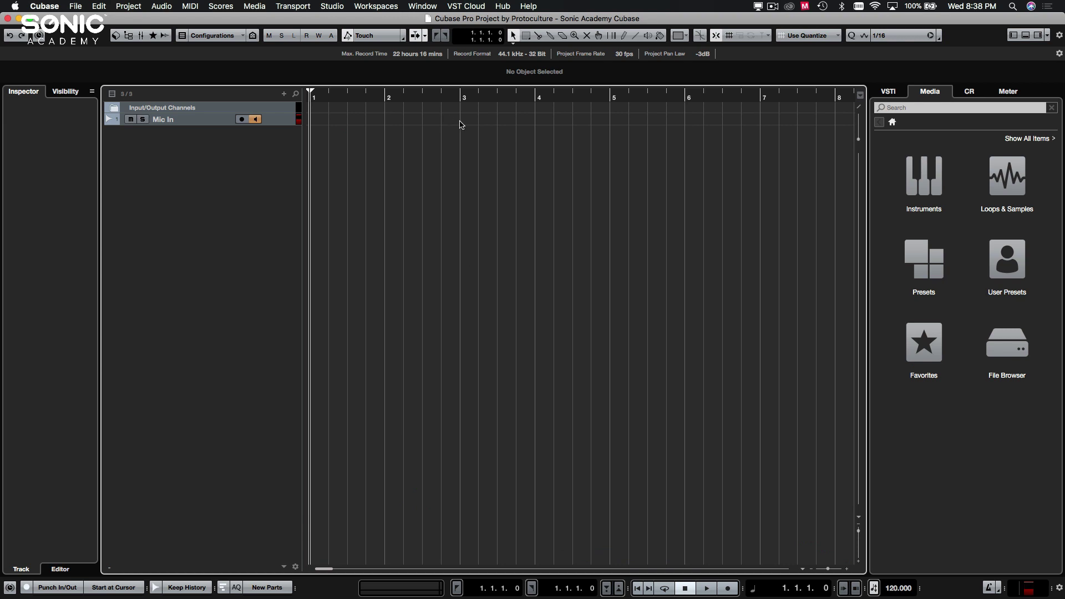
Open the MediaBay with F5, reposition its window, then close it
key("F5")
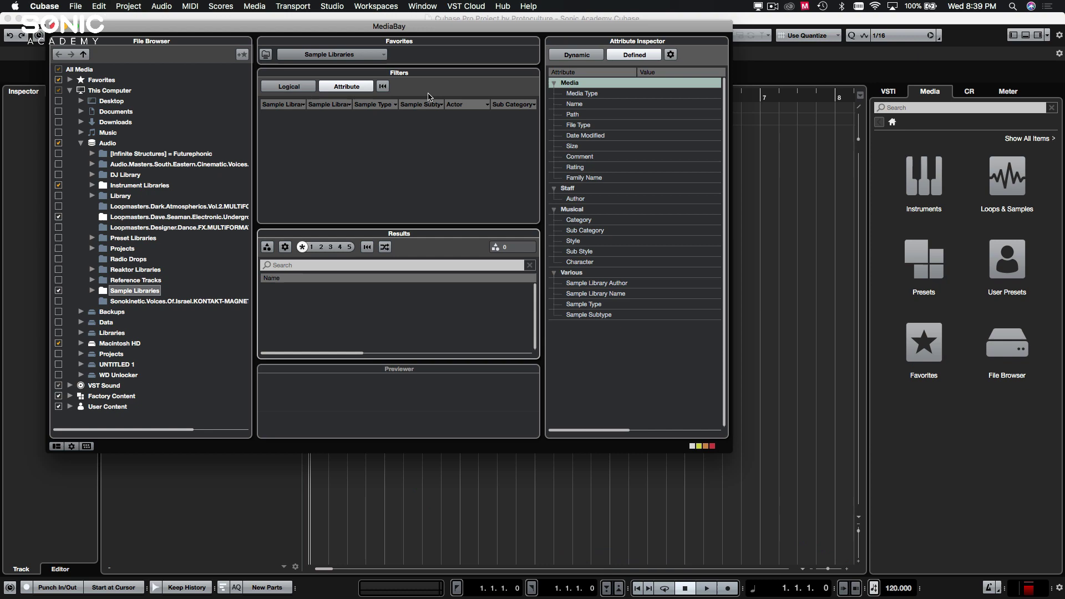
left_click_drag(351, 28, 473, 193)
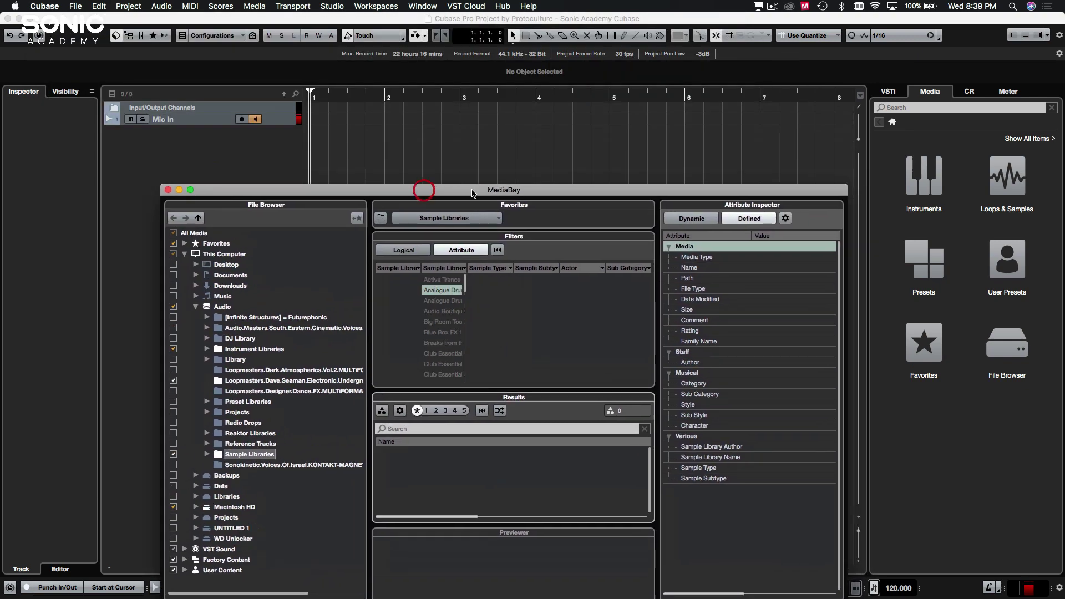
left_click_drag(276, 189, 446, 145)
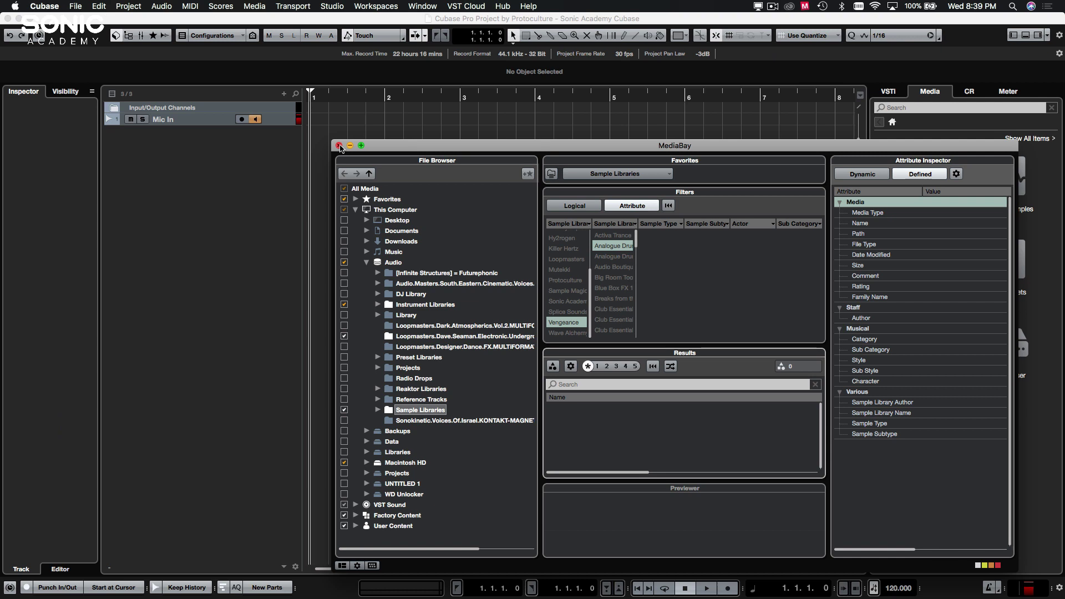
left_click(339, 146)
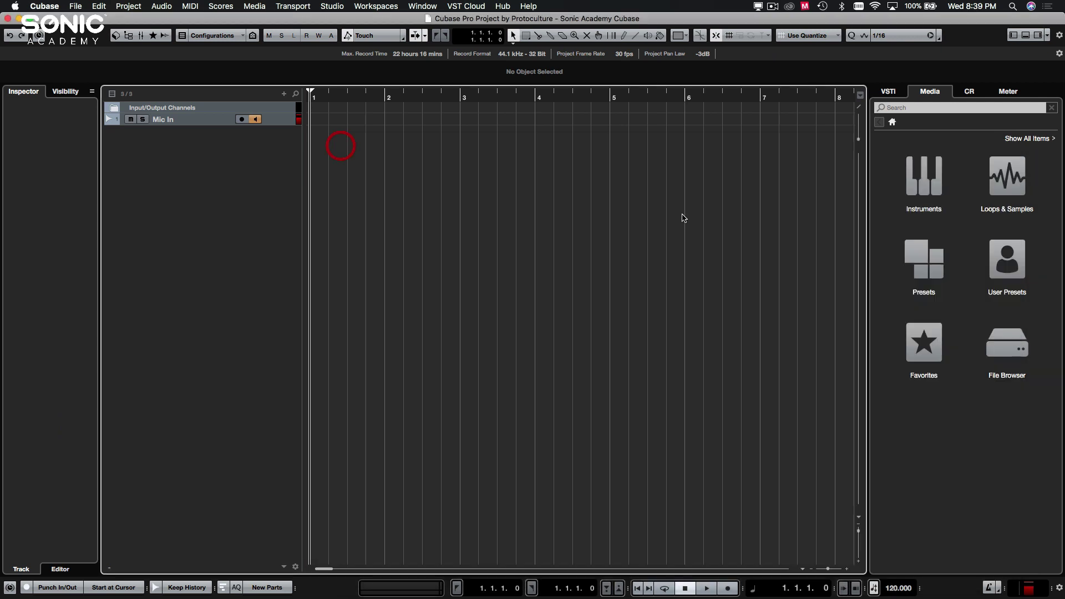
left_click(346, 34)
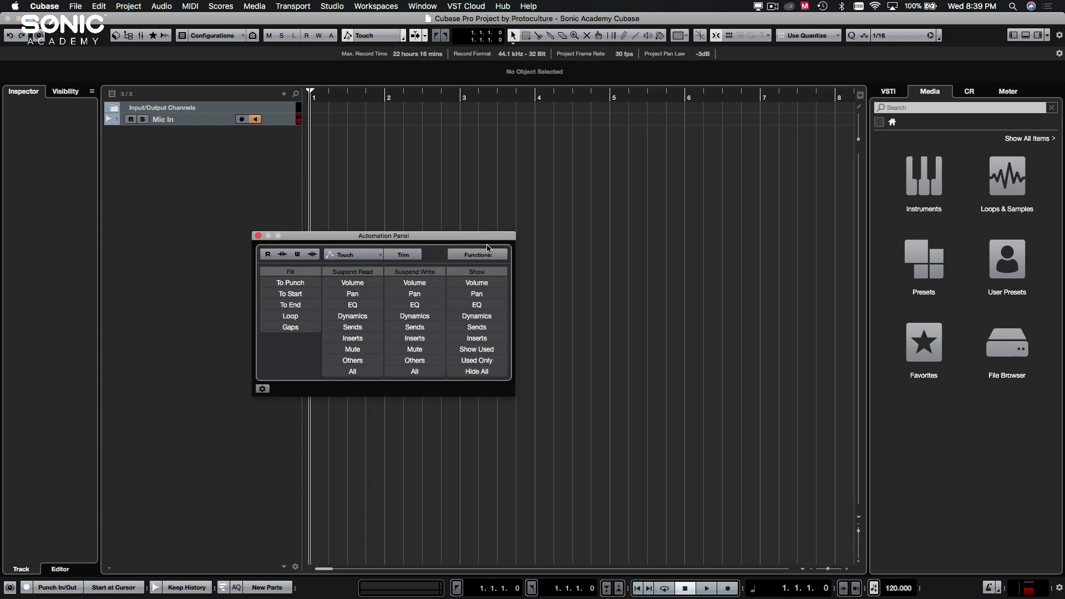
left_click_drag(422, 238, 264, 150)
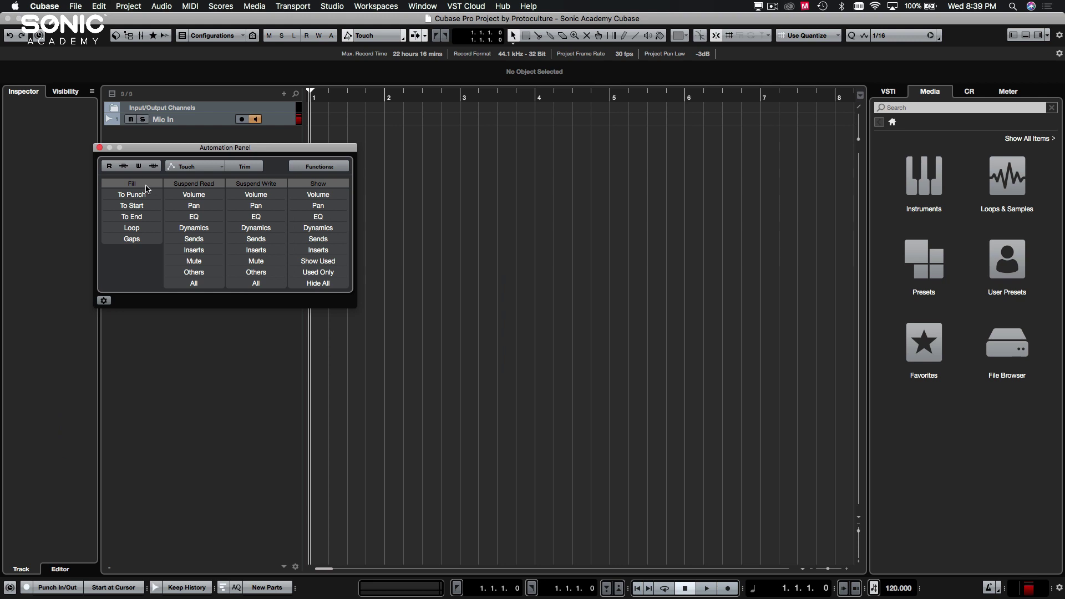
key("F6")
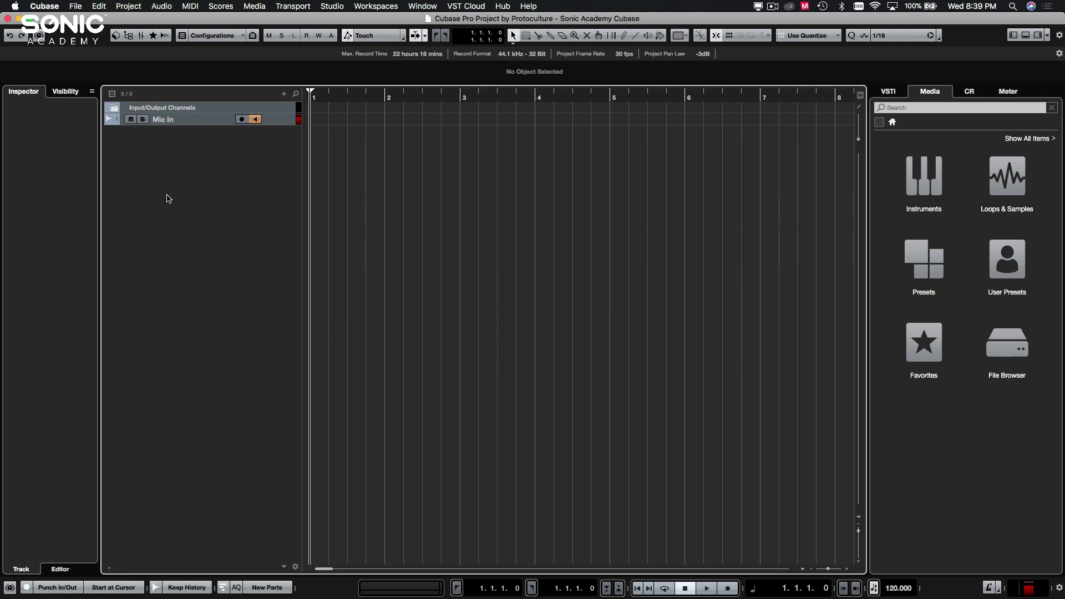
Open Direct Offline Processing with F7, move it up-left, and click through its panes
key("F7")
left_click(454, 281)
left_click_drag(453, 280, 309, 148)
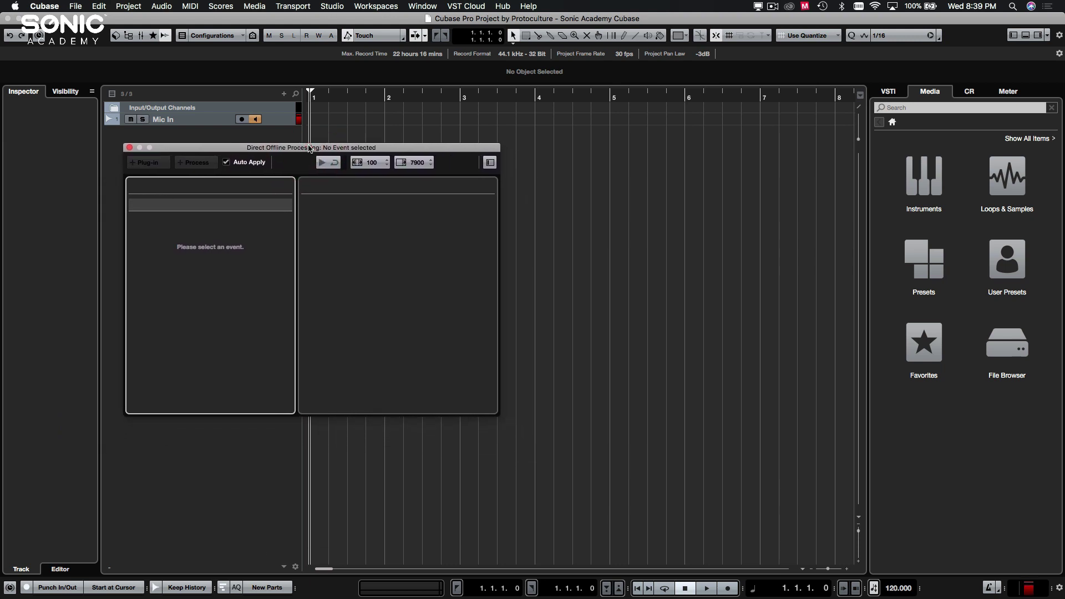
left_click(386, 233)
left_click(257, 322)
left_click(379, 329)
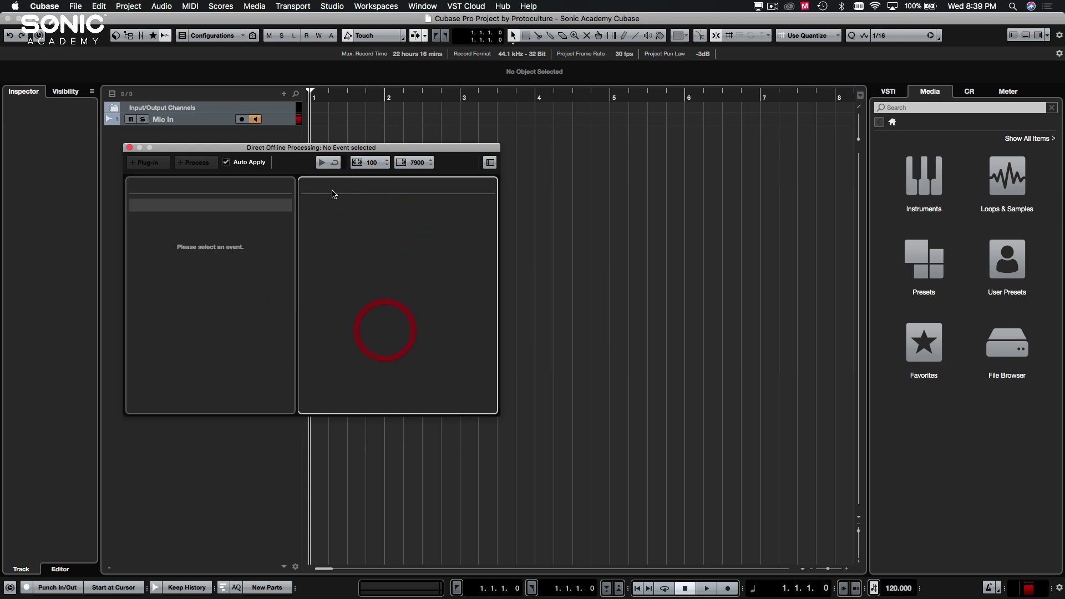
Click the window's left and right panes again, then drag it down-right and back left
left_click_drag(308, 150, 426, 177)
left_click(279, 322)
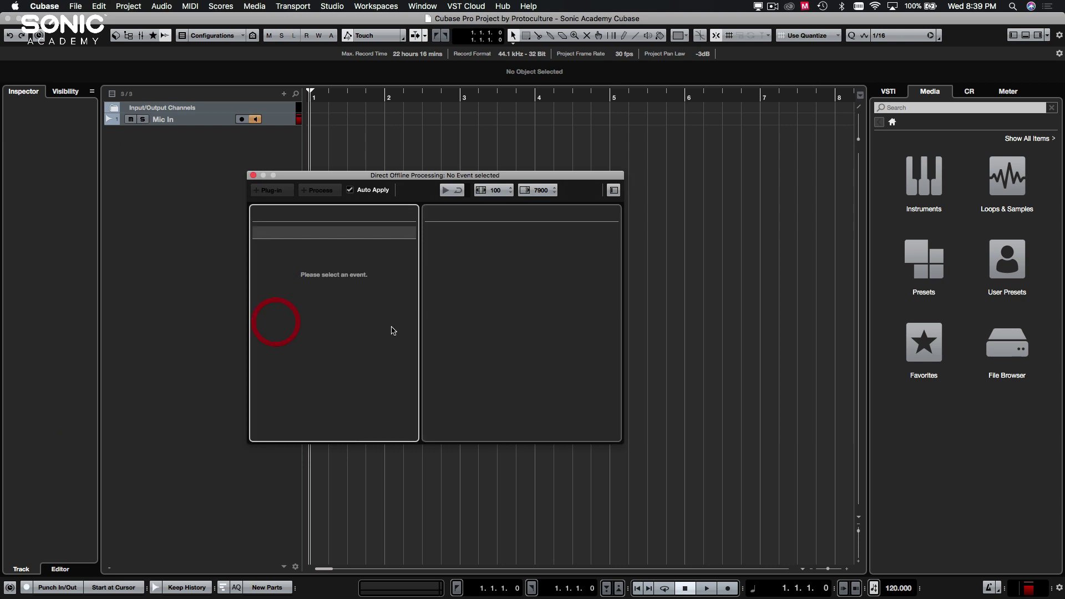
left_click(355, 281)
left_click(493, 285)
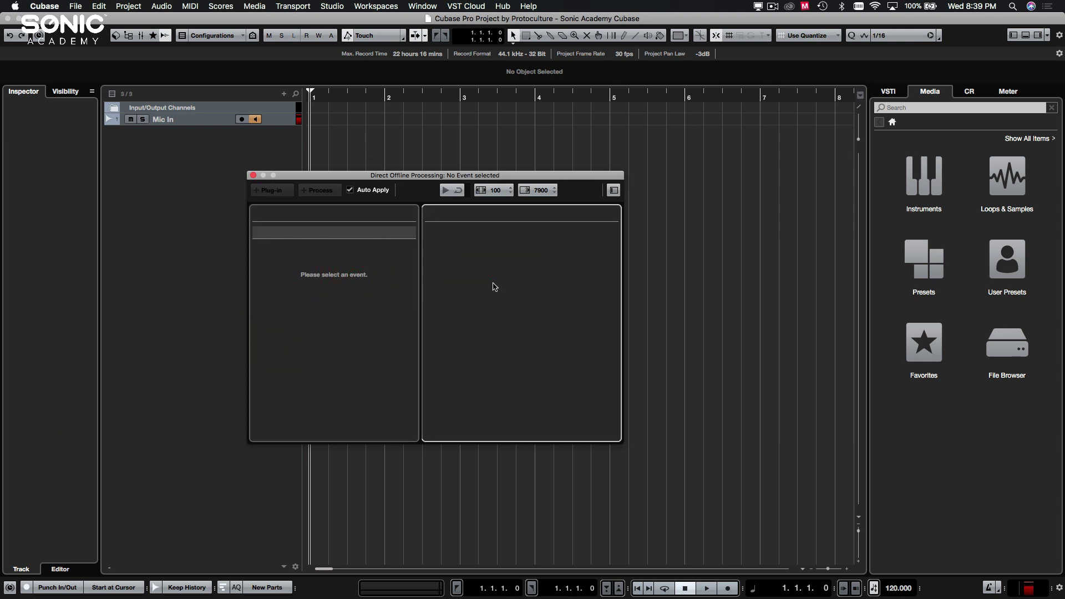
left_click(385, 314)
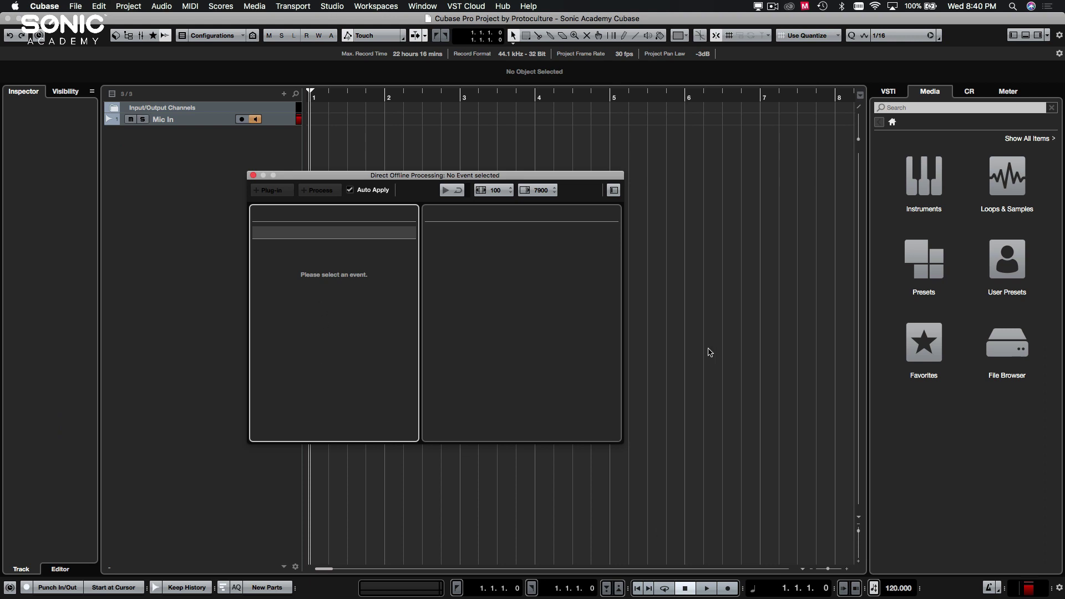
left_click_drag(510, 179, 656, 255)
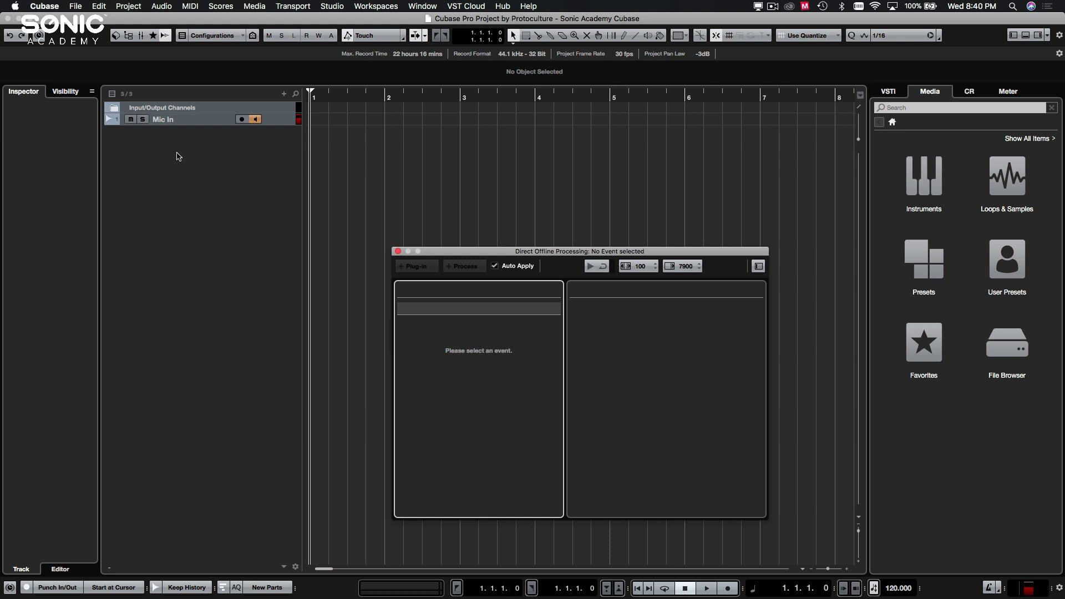
left_click_drag(477, 256, 419, 213)
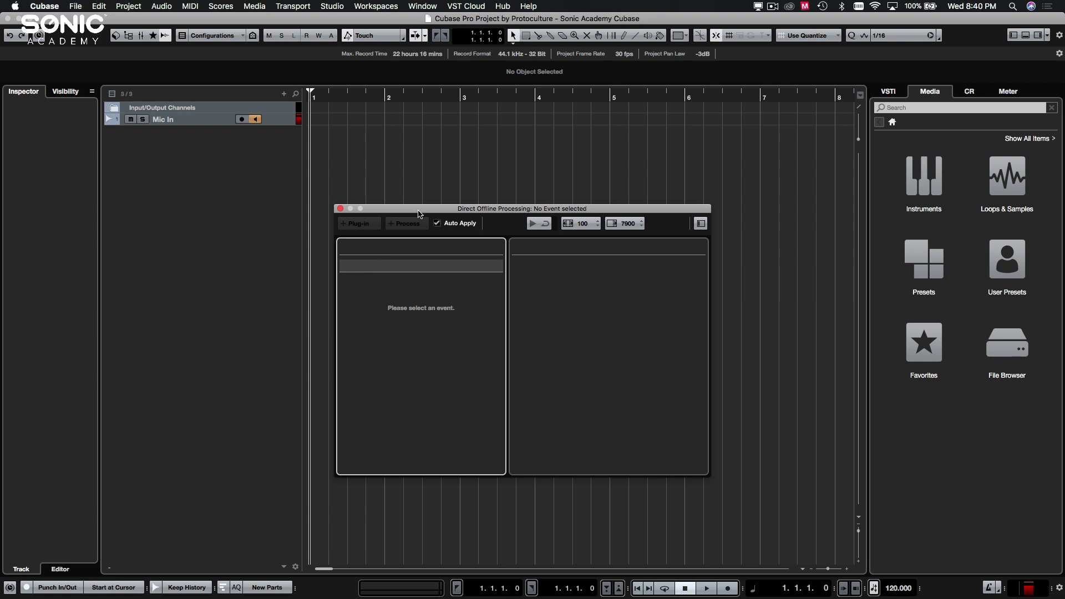
left_click_drag(419, 214, 335, 212)
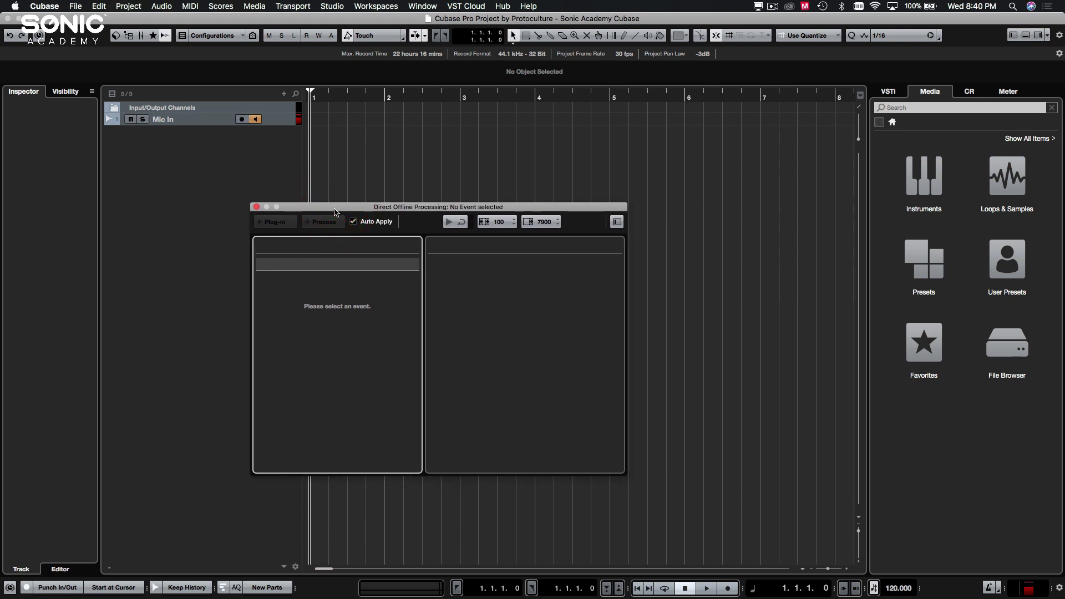
Close Direct Offline Processing, toggle the Video Player with F8, and try the Zoom and Object Selection tools
left_click(256, 207)
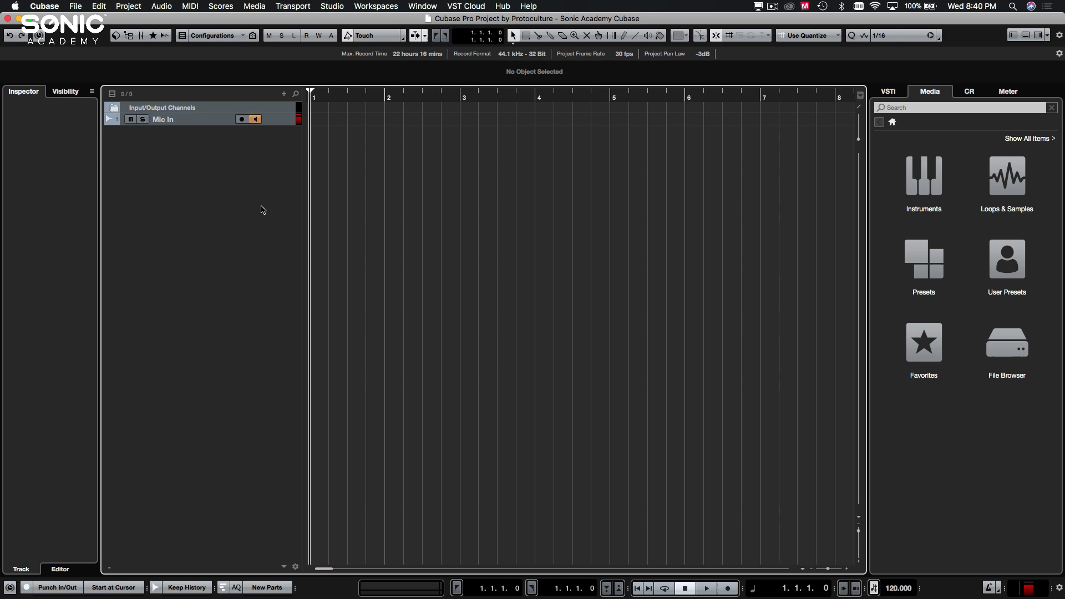
key("F8")
key("F8")
key("9")
left_click(599, 35)
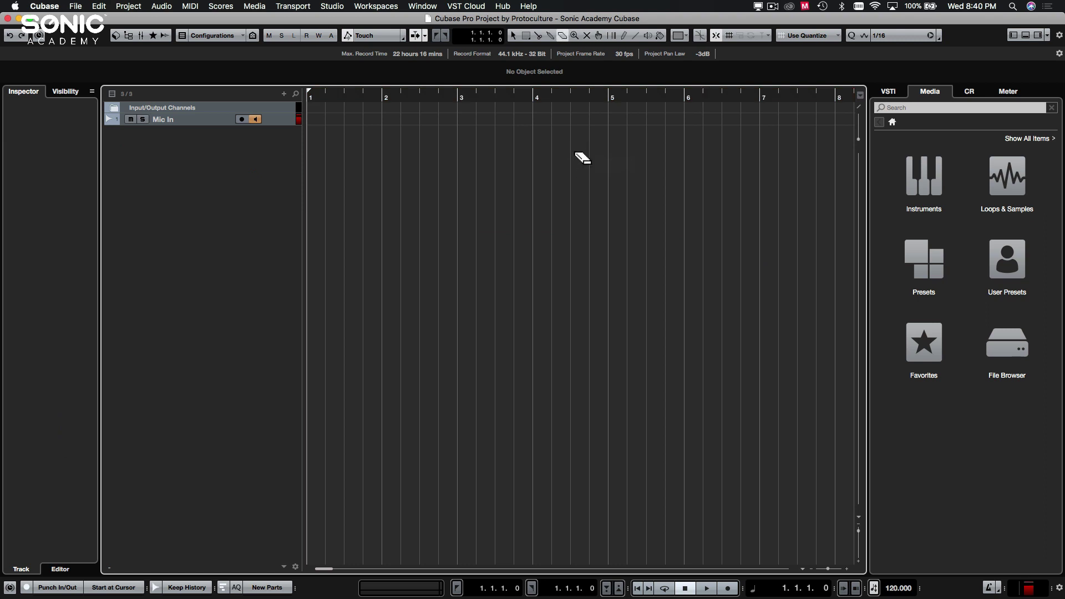
key("6")
key("1")
Step through editing tools 2 to 9 (Mute, Draw, Play) and return to tool 1
key("2")
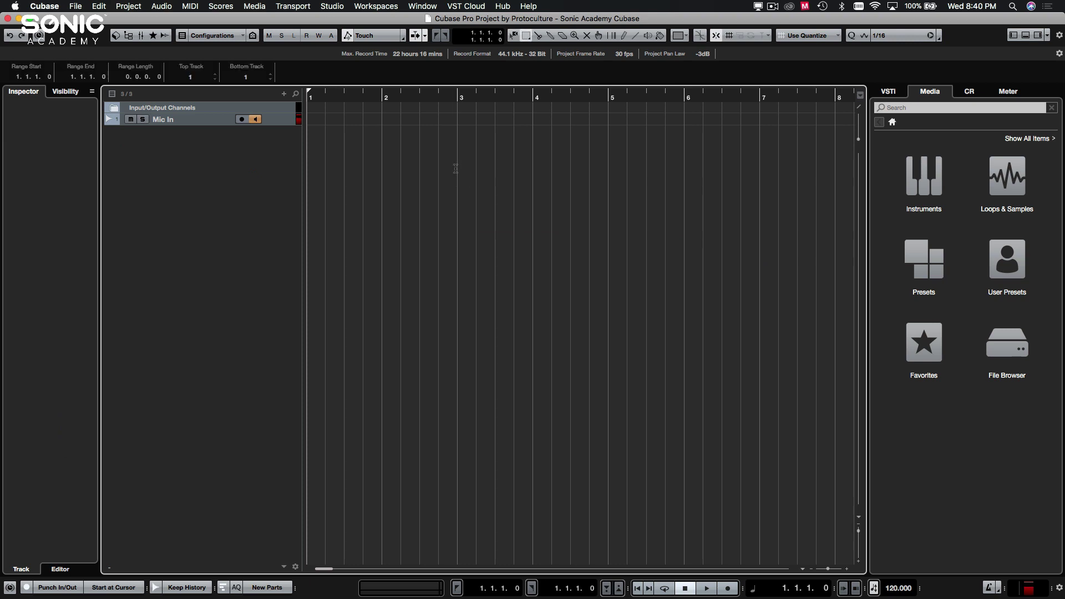
key("3")
key("4")
key("5")
key("6")
key("7")
key("8")
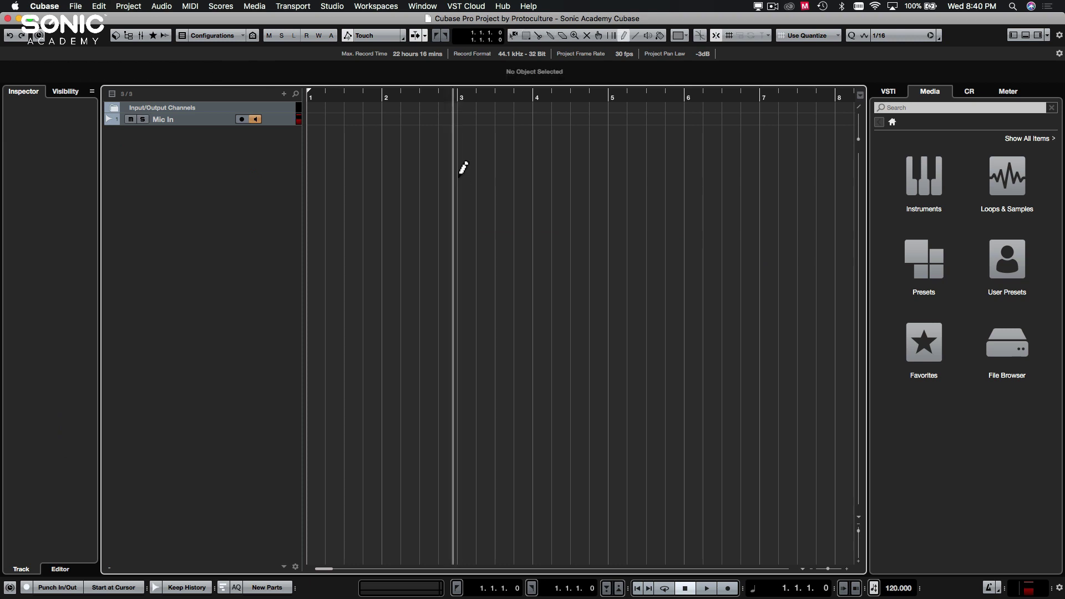
key("9")
key("1")
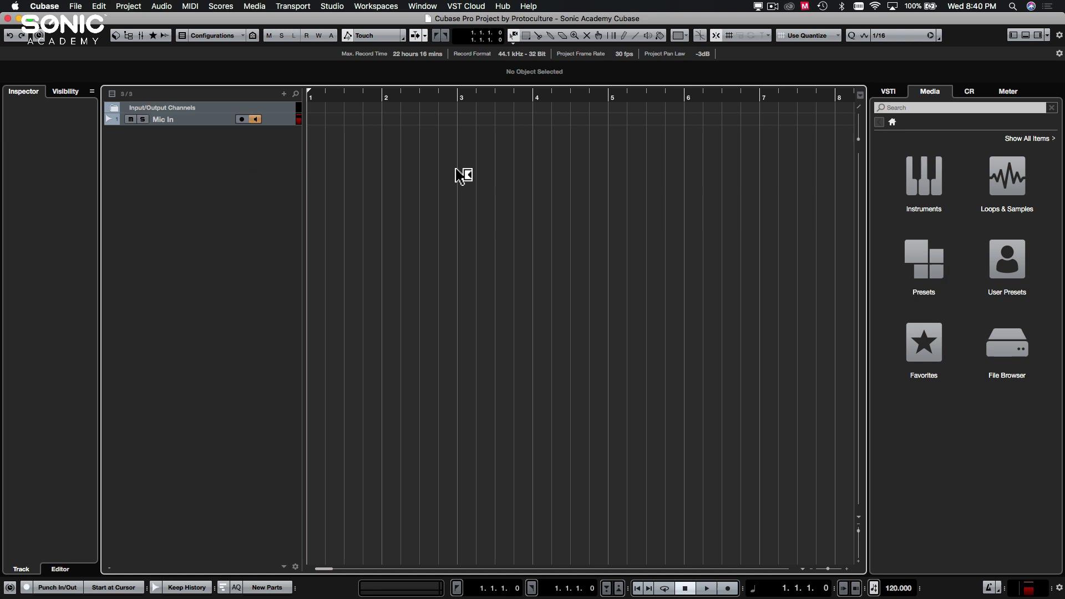
Pick a tool from the event display's right-click list, then switch back to Object Selection
right_click(589, 217)
left_click(466, 361)
right_click(517, 222)
left_click(555, 235)
key("F11")
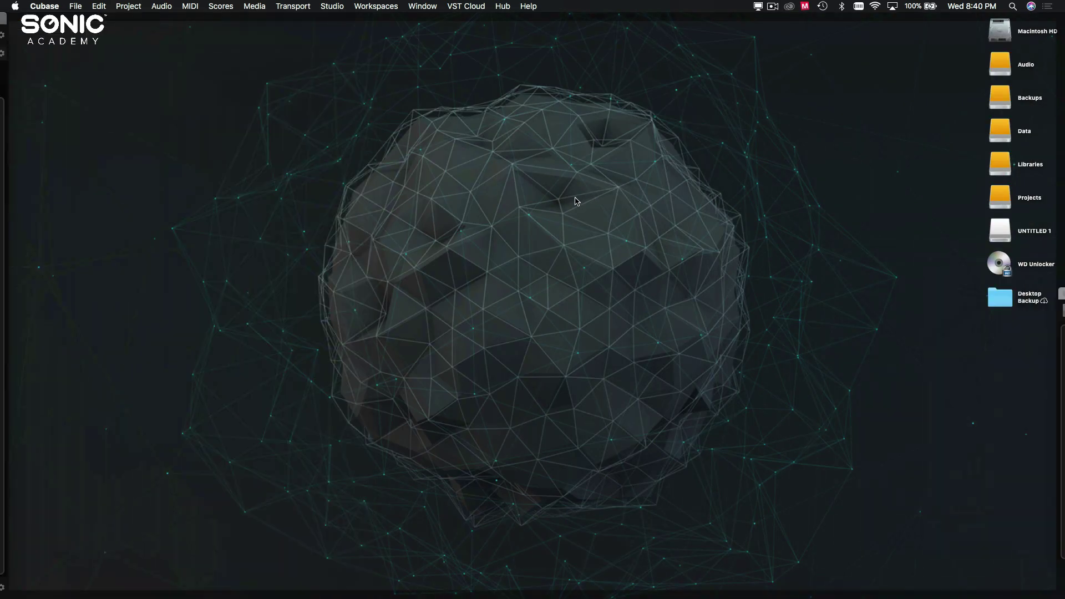
key("F11")
key("F12")
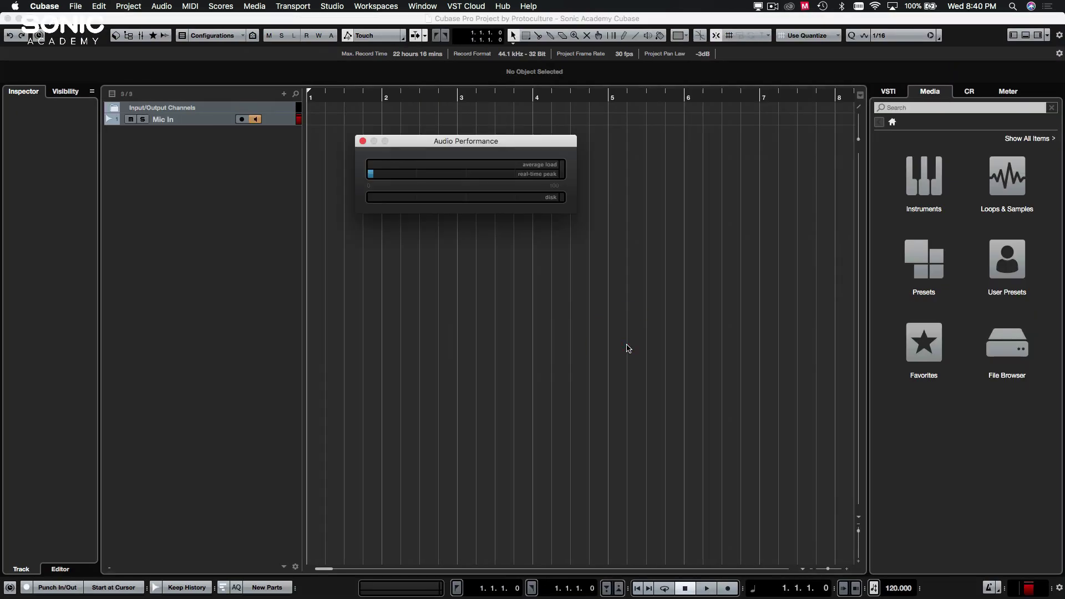
left_click(362, 142)
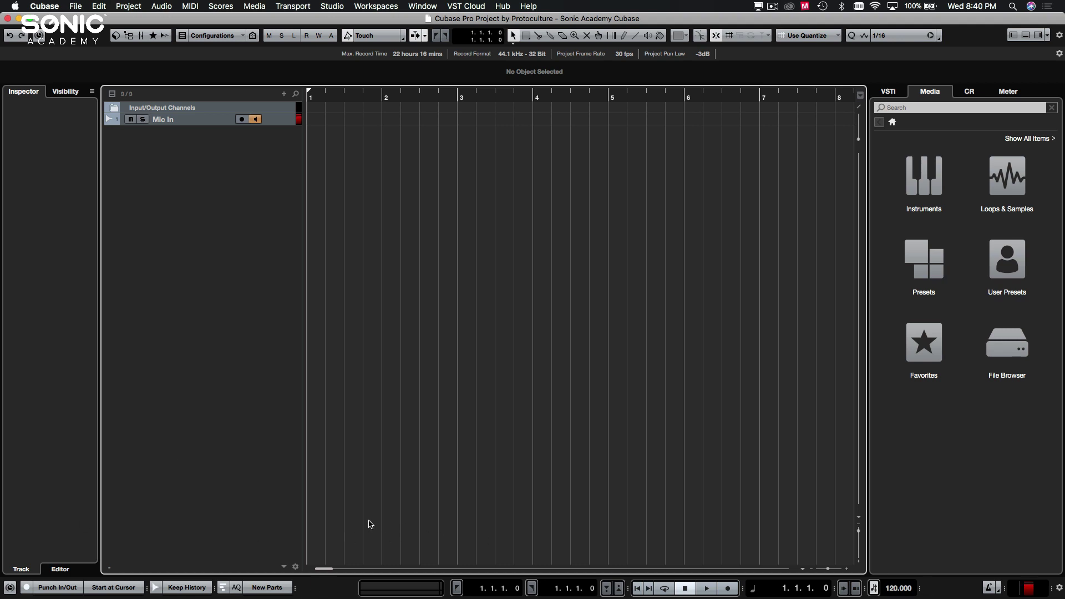
key("2")
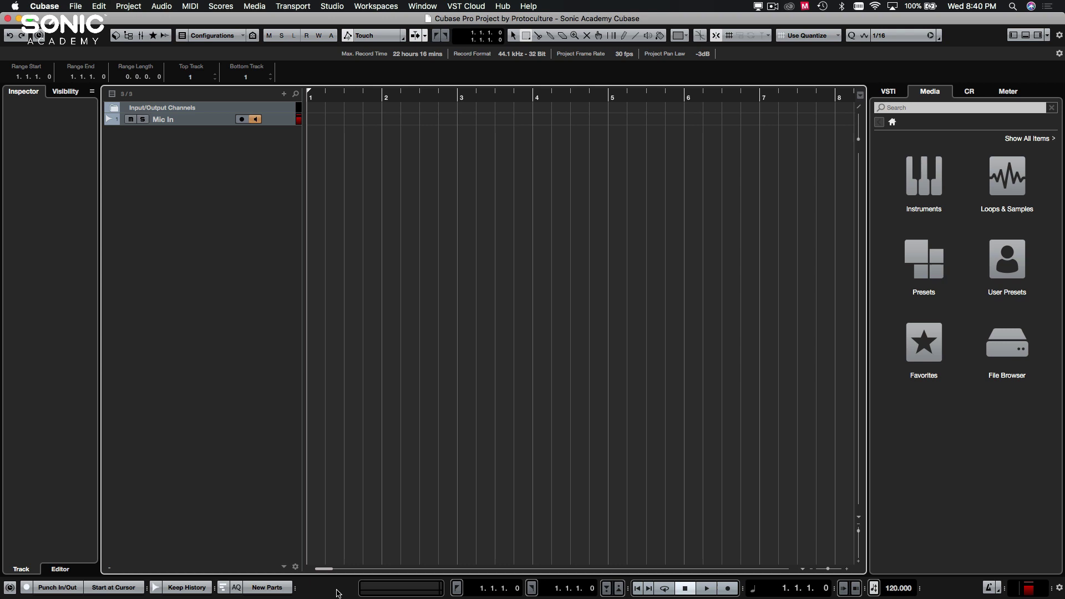
key("1")
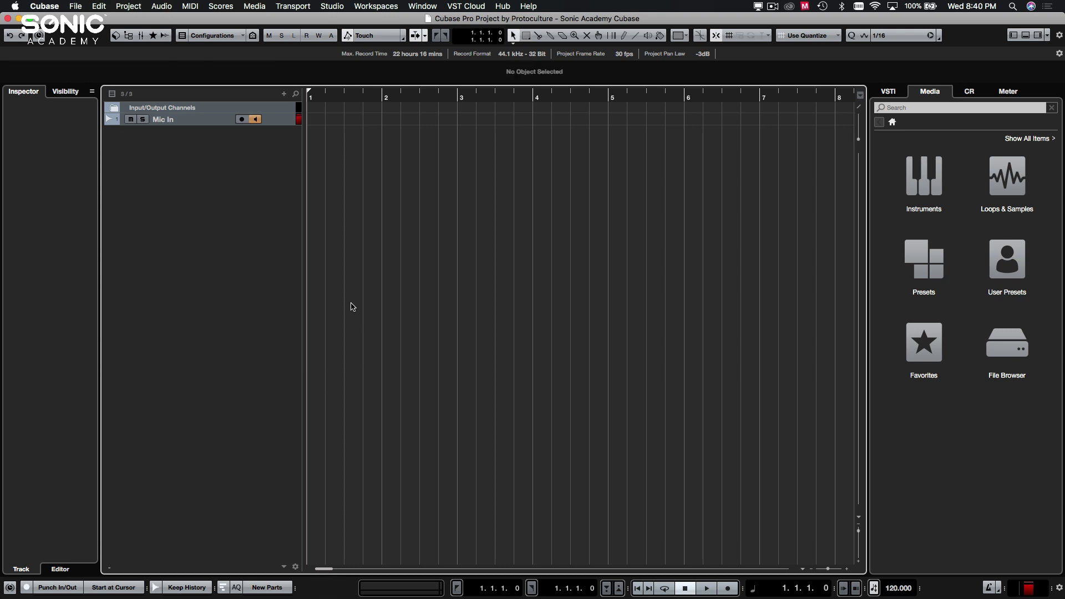
left_click(424, 302)
left_click(671, 523)
left_click(465, 339)
left_click(649, 190)
right_click(64, 34)
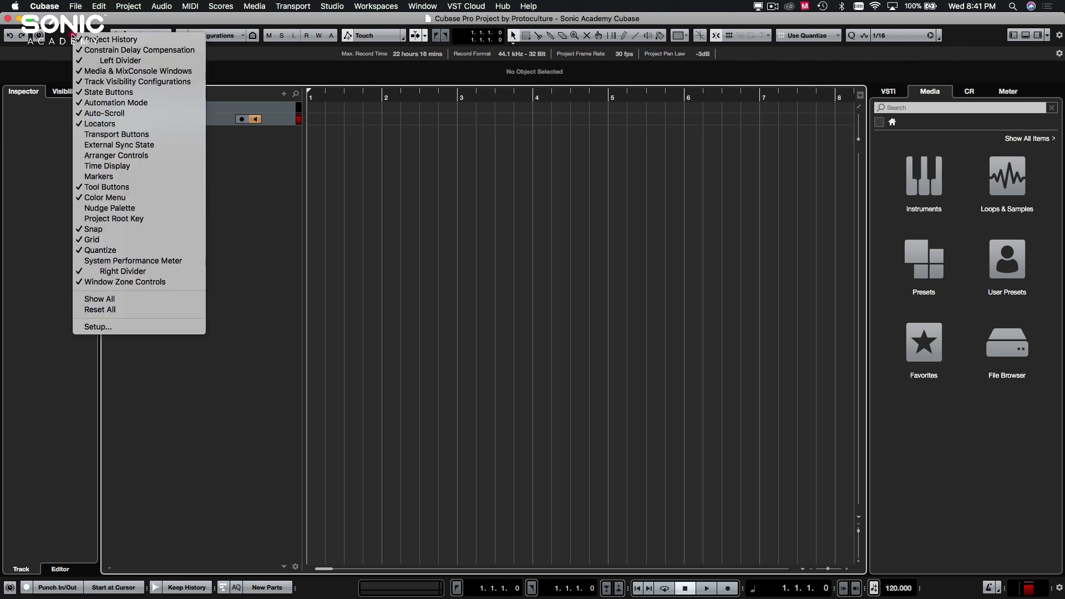
right_click(87, 38)
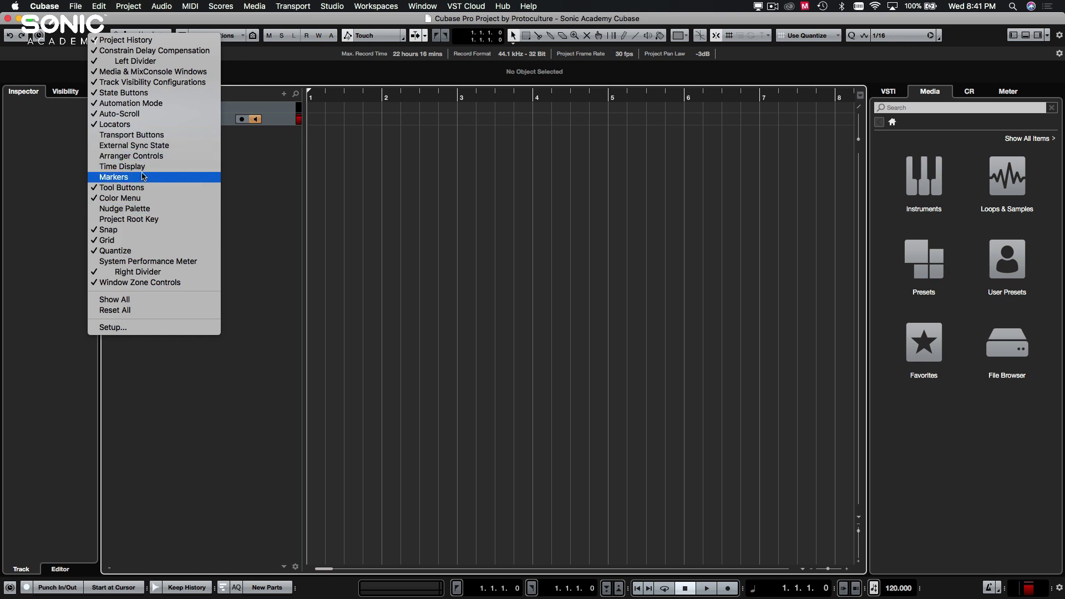
left_click(403, 19)
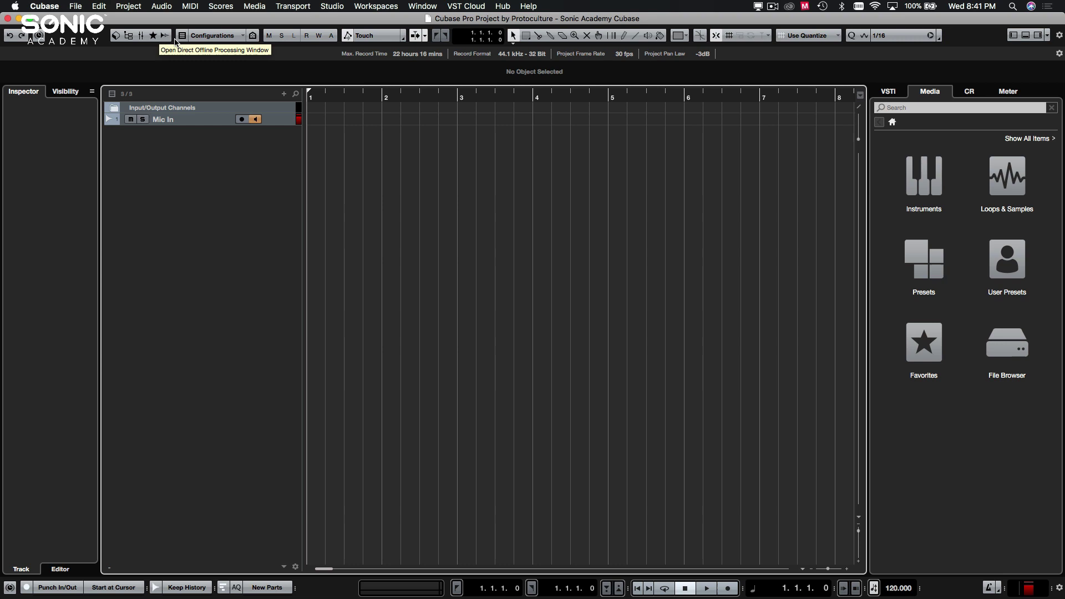
right_click(76, 34)
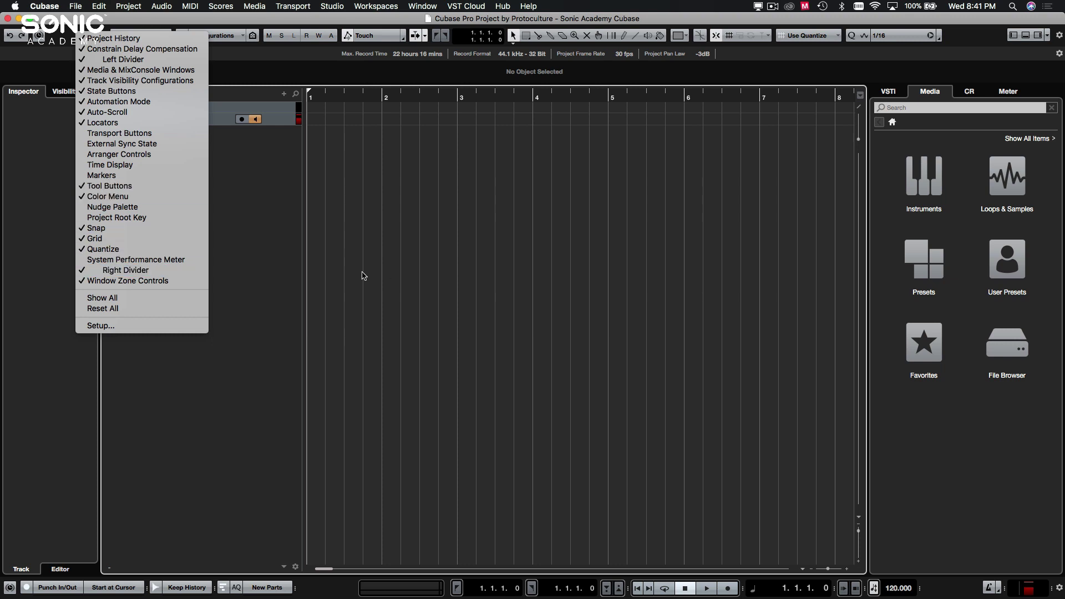
left_click(435, 233)
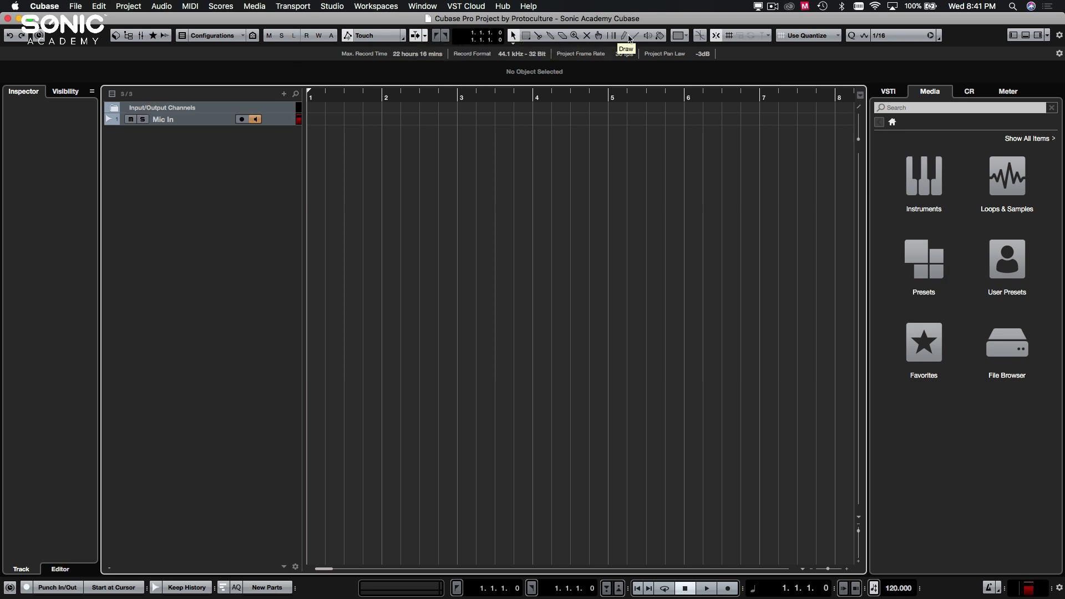
right_click(509, 167)
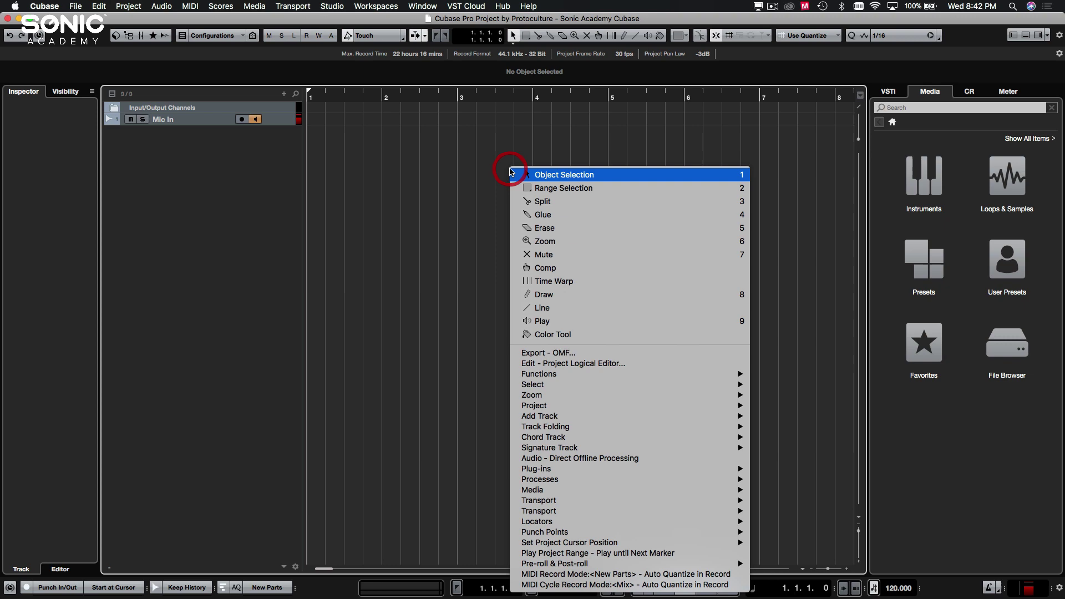
left_click(507, 170)
right_click(508, 167)
right_click(436, 124)
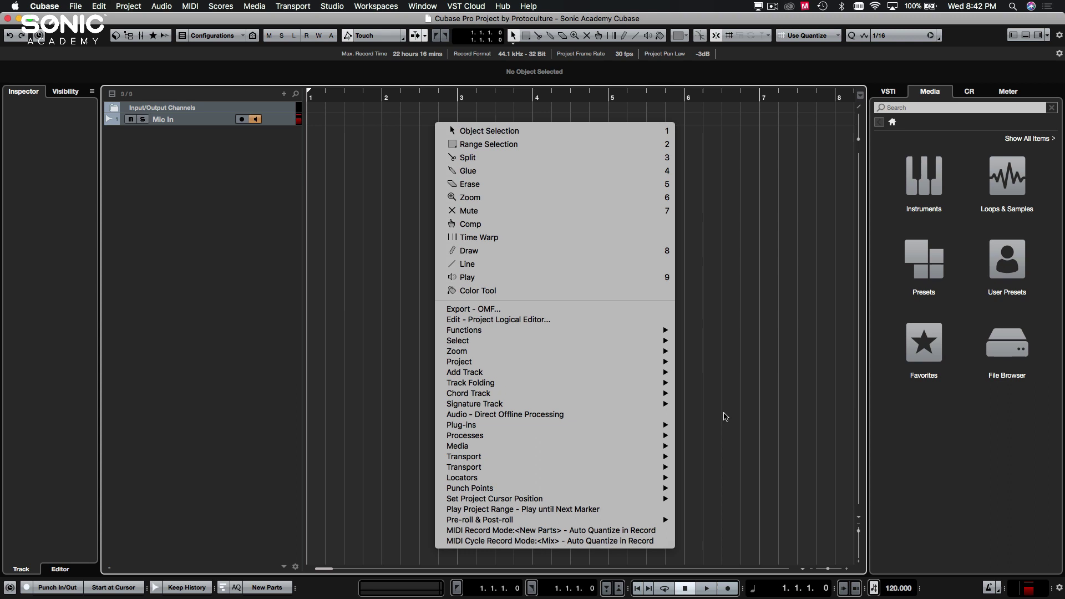
left_click(399, 175)
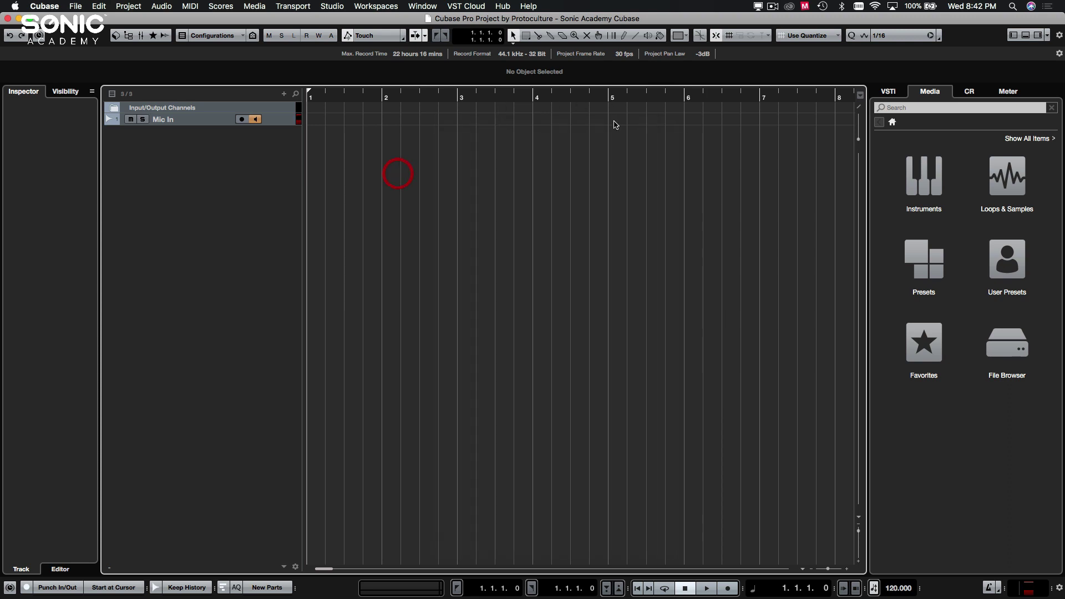
In Setup Window Layout, toggle Lower Zone and Overview Line on and off, and uncheck Status Line
left_click(1047, 37)
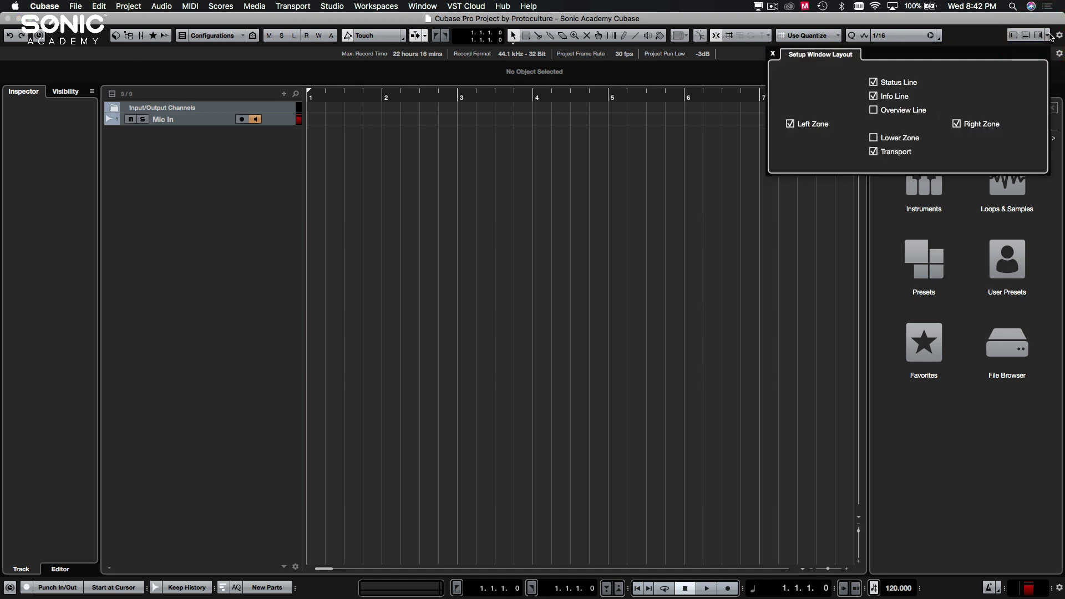
left_click(873, 138)
left_click(873, 138)
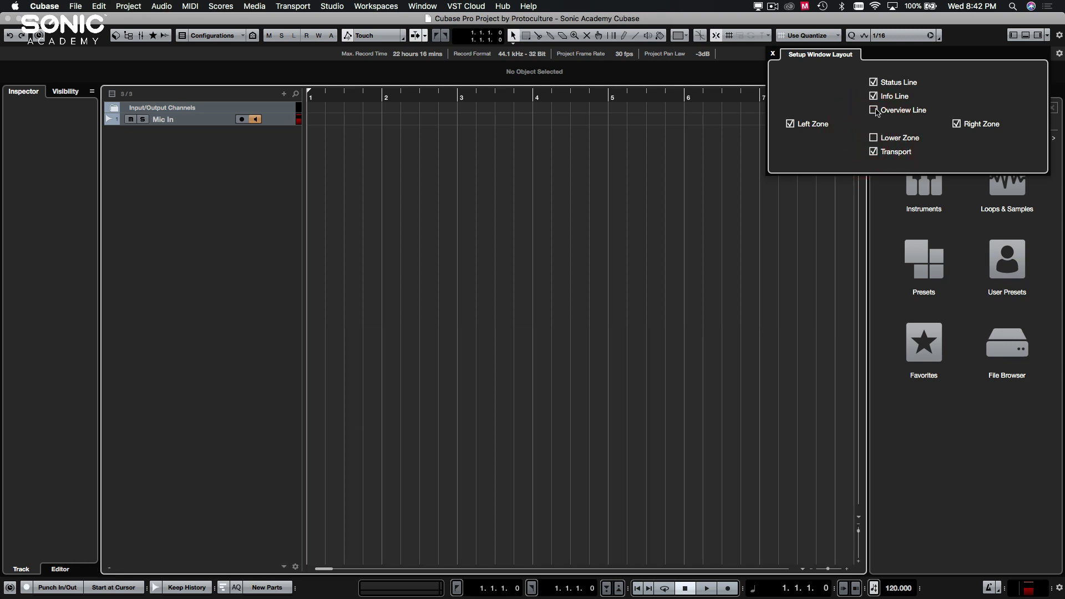
left_click(874, 110)
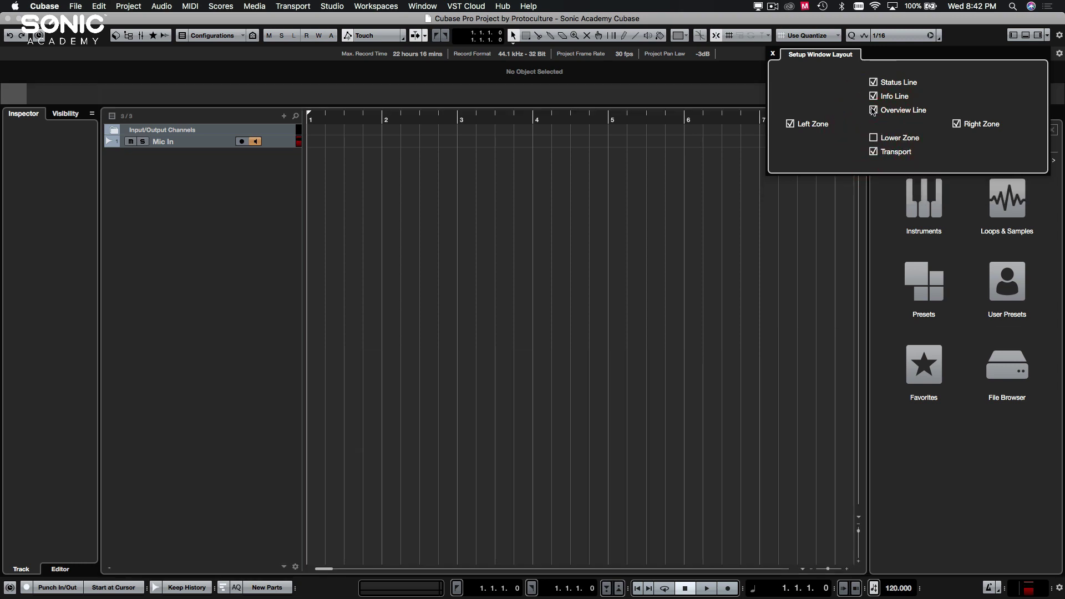
left_click(873, 110)
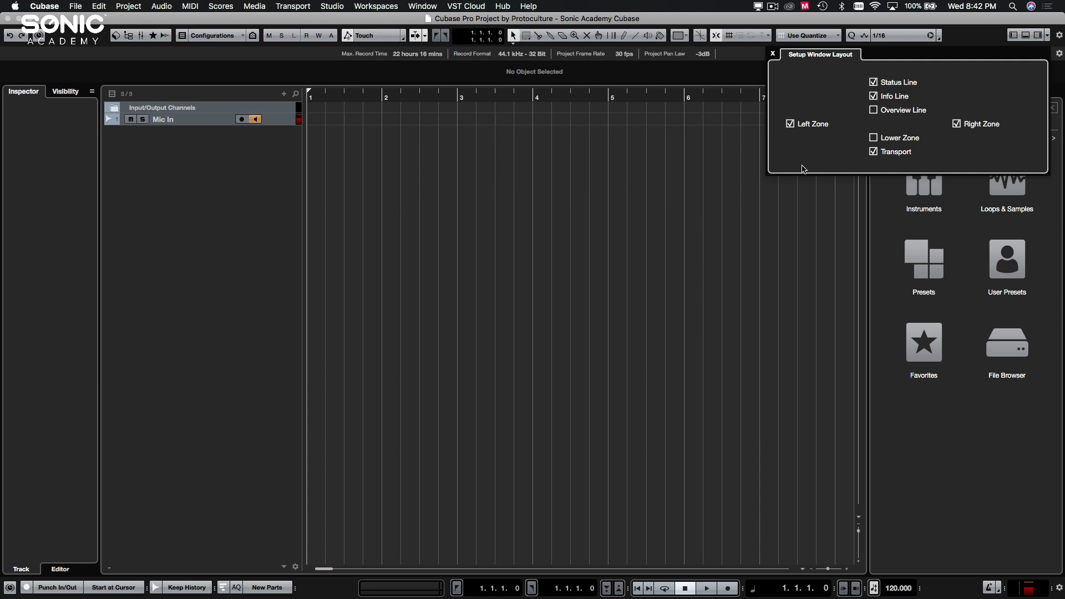
left_click(873, 82)
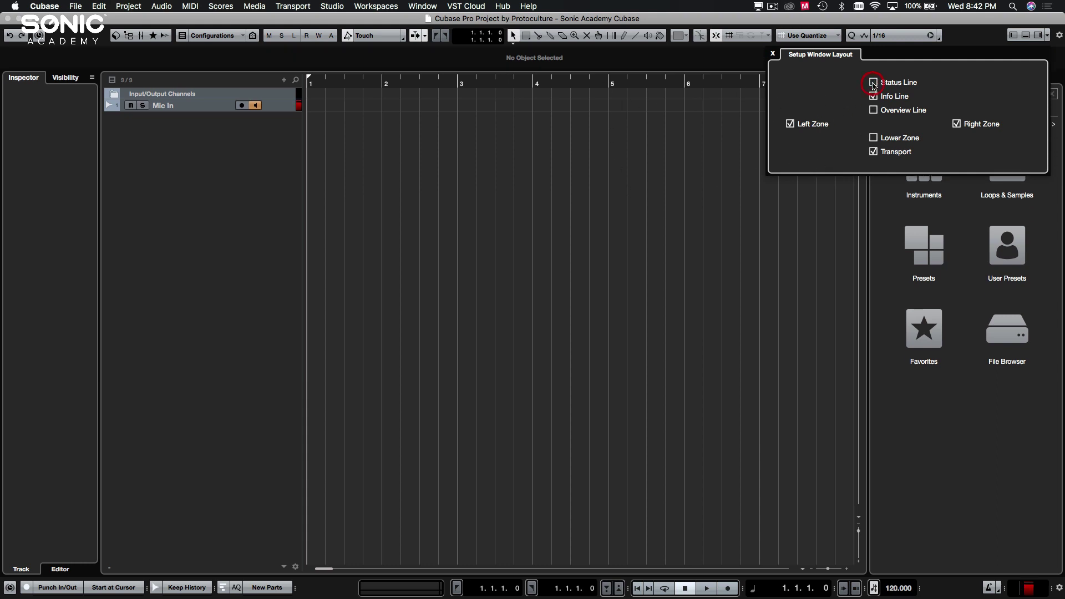
left_click(679, 215)
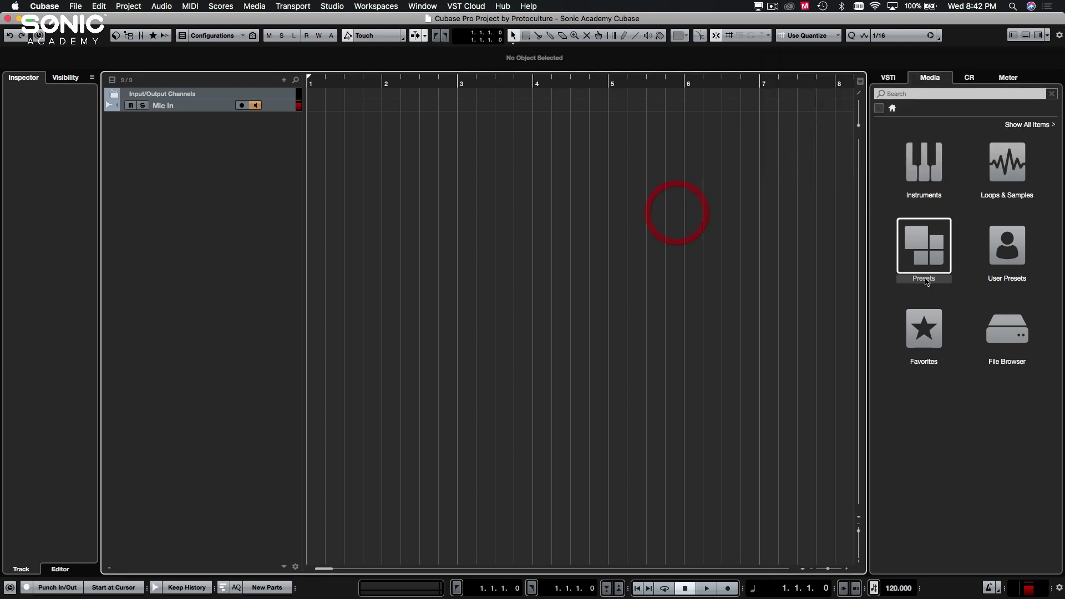
Hide the left Inspector zone, the lower mixer zone and the right Media zone
left_click(1013, 36)
left_click(1026, 35)
left_click(1038, 35)
left_click(1027, 36)
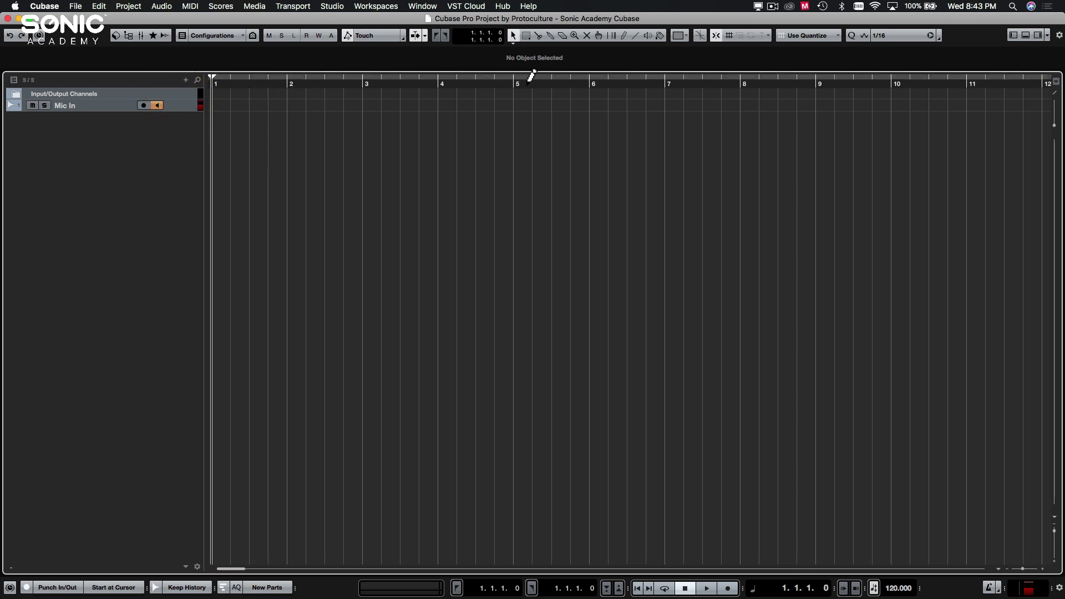
left_click(413, 83)
left_click(272, 83)
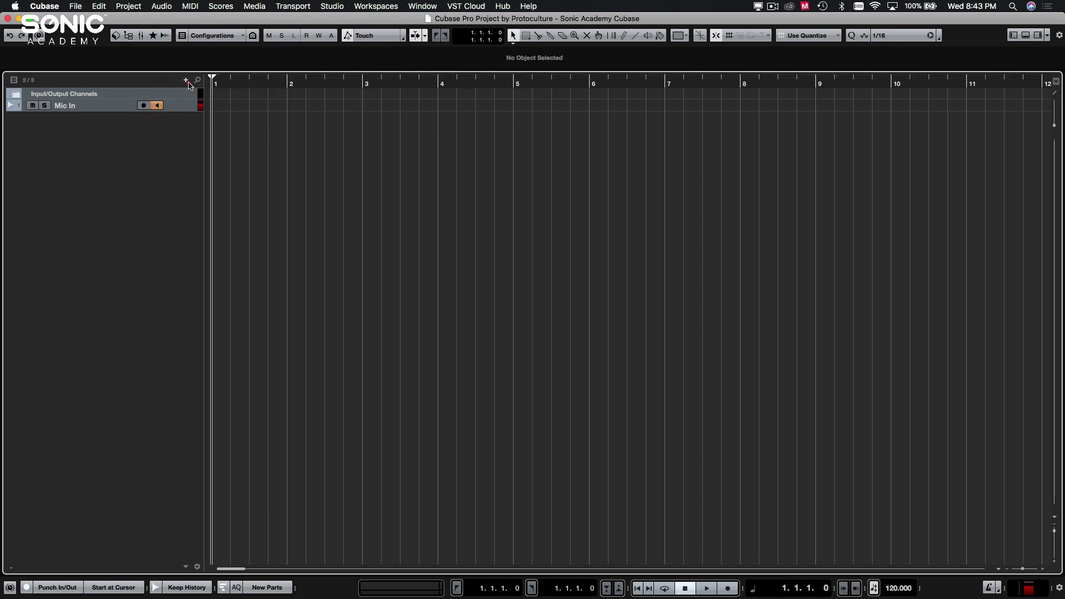
right_click(294, 86)
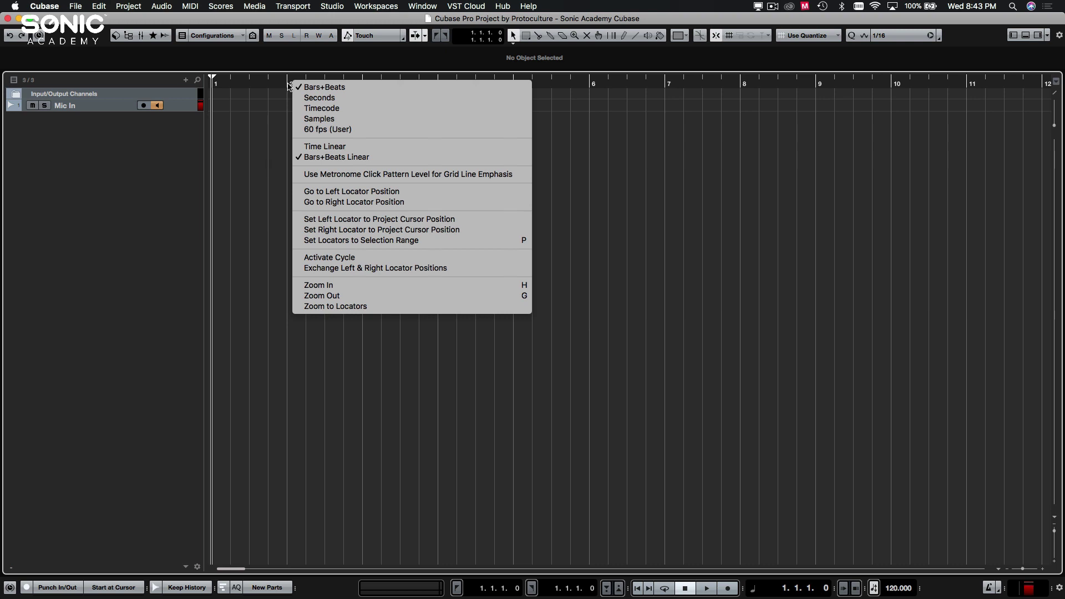
left_click(320, 97)
right_click(340, 84)
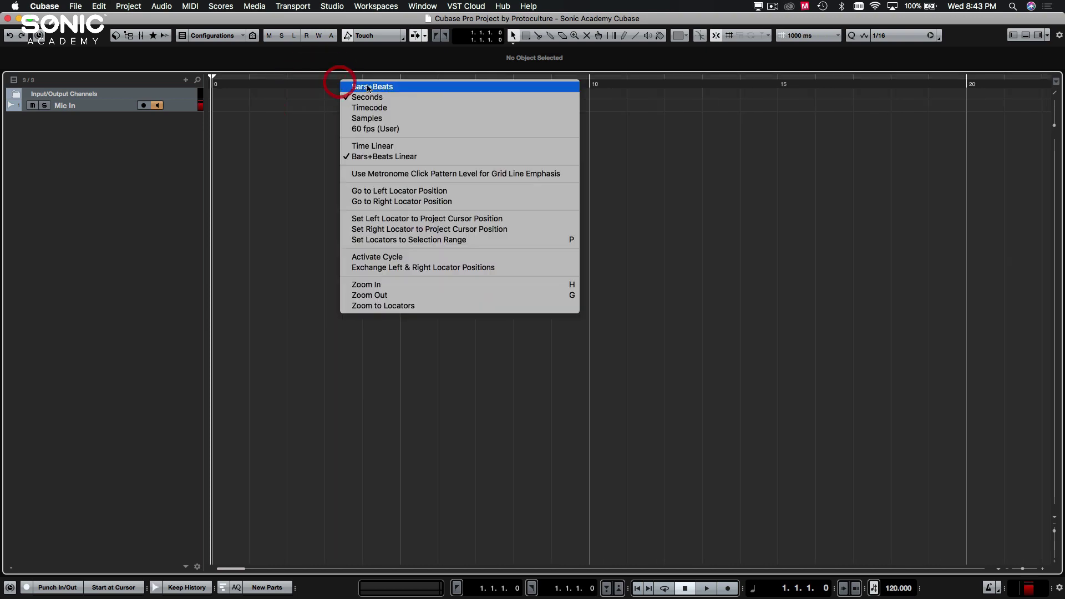
left_click(368, 108)
right_click(331, 84)
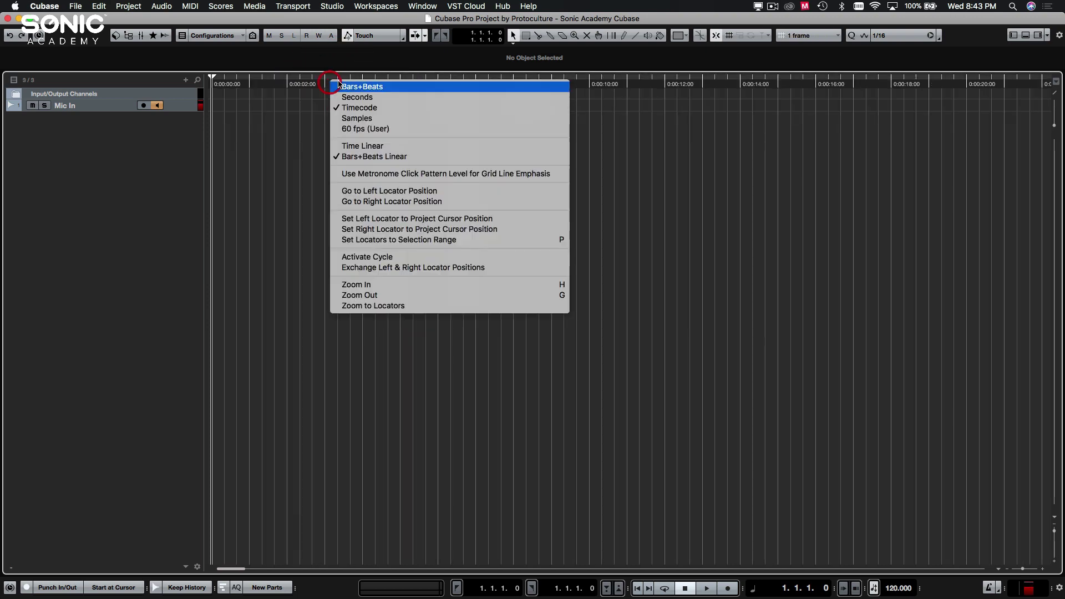
left_click(376, 88)
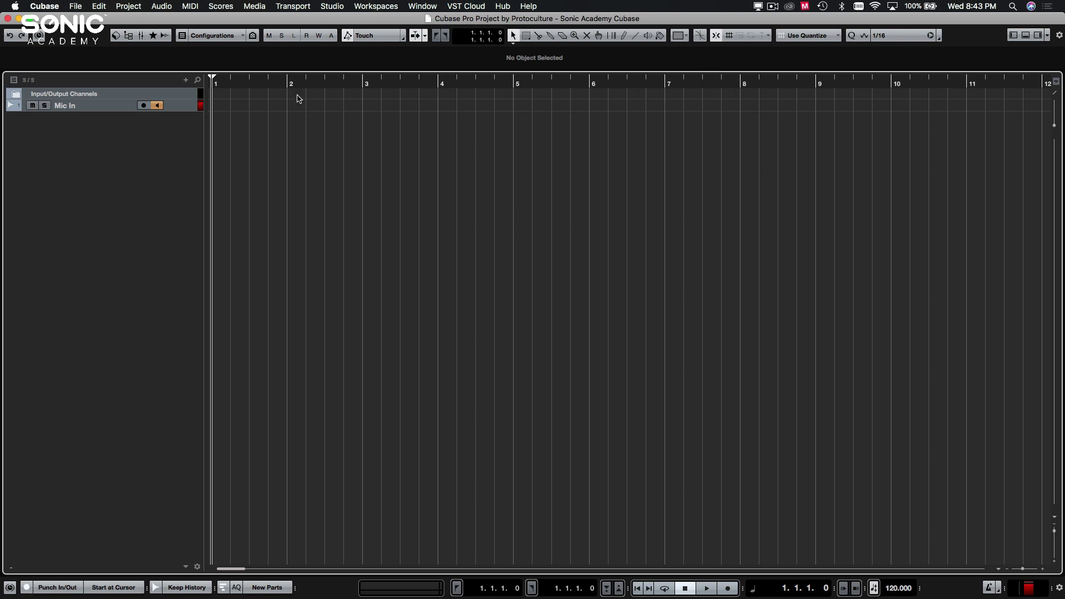
right_click(437, 85)
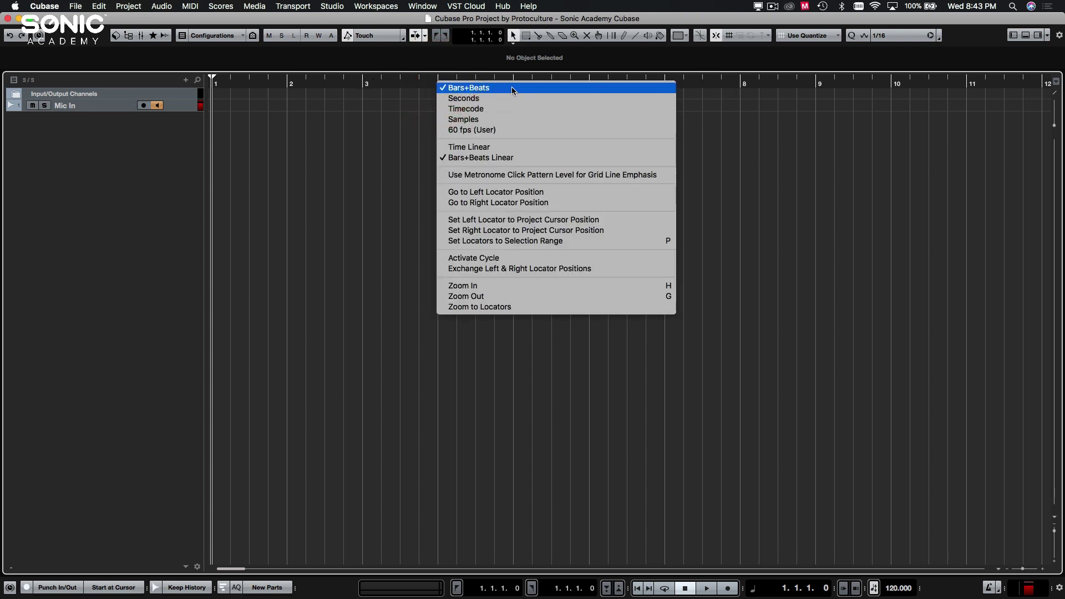
left_click(797, 147)
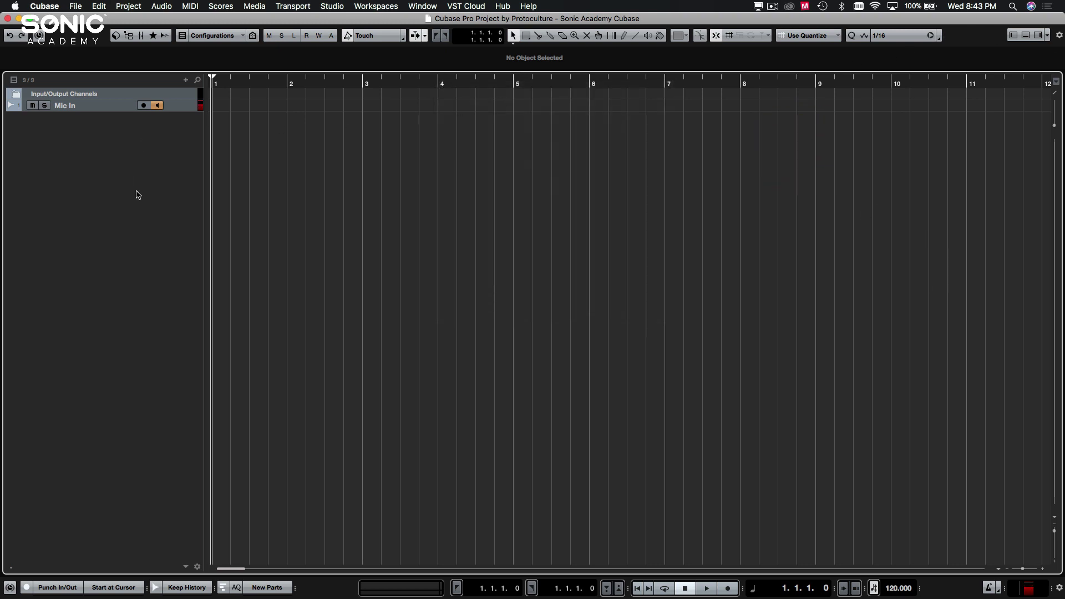
left_click(547, 430)
key("super+alt+e")
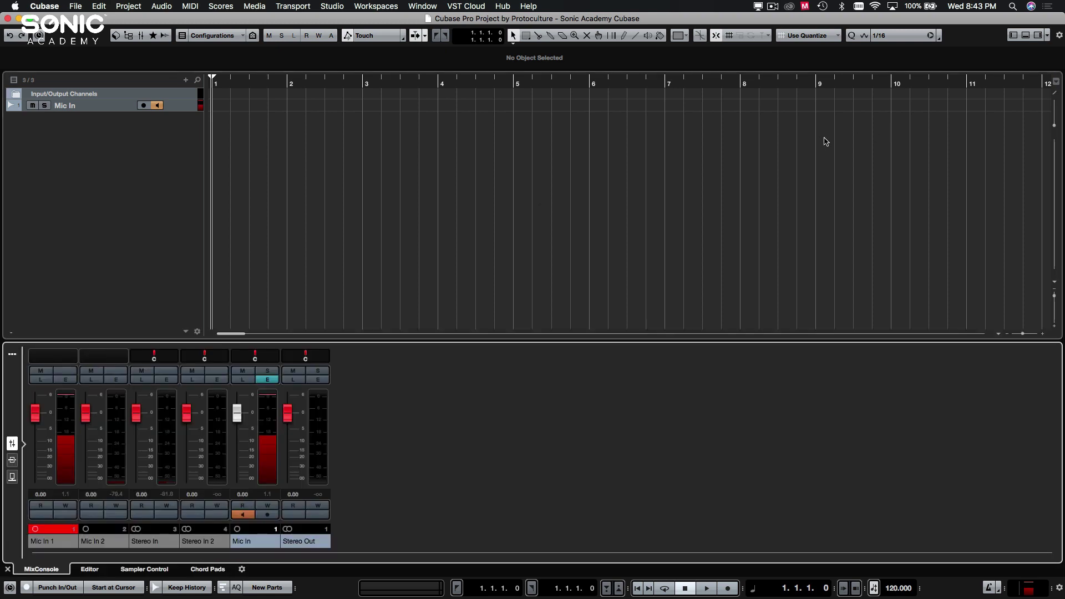
key("super+alt+e")
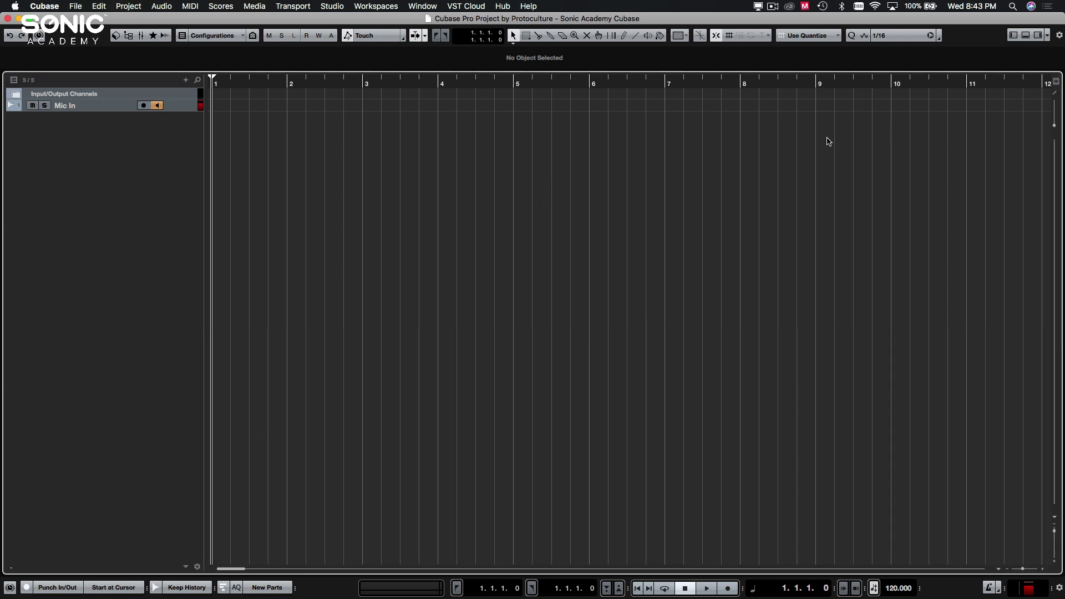
left_click(1013, 35)
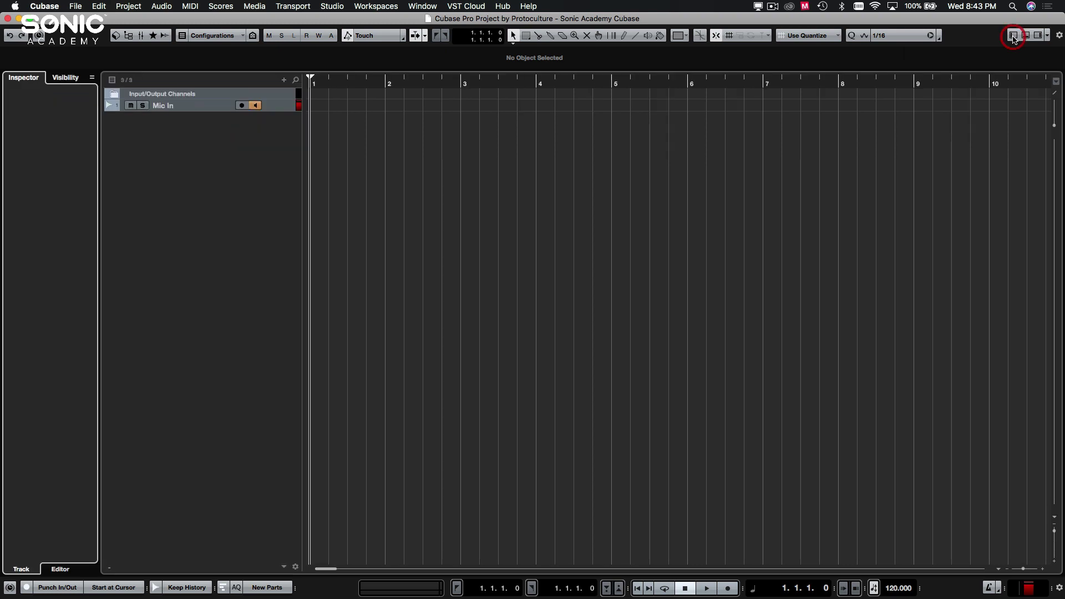
left_click(1039, 35)
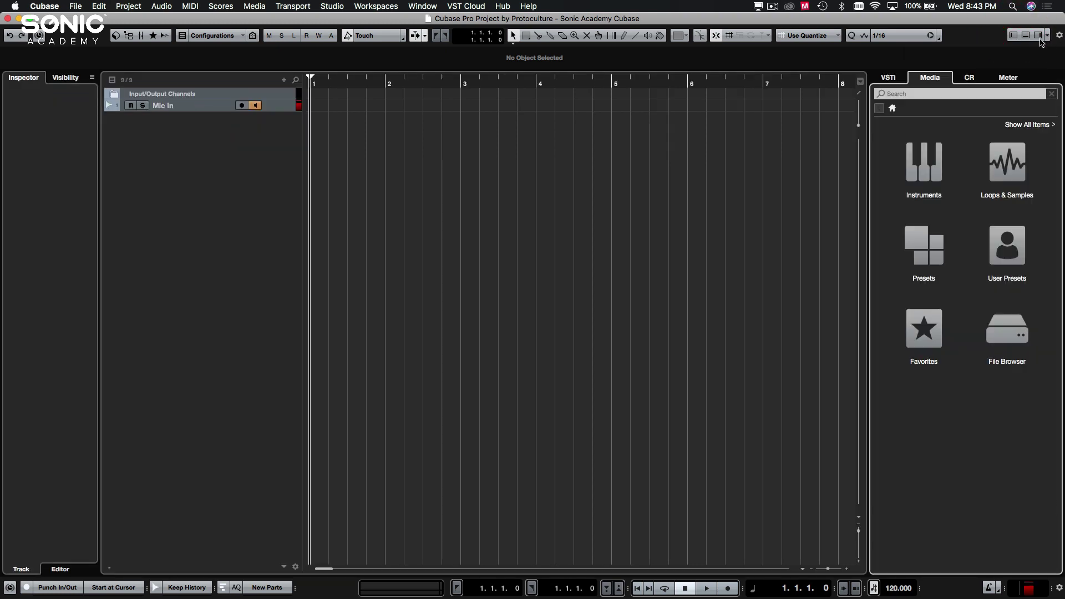
left_click(1026, 36)
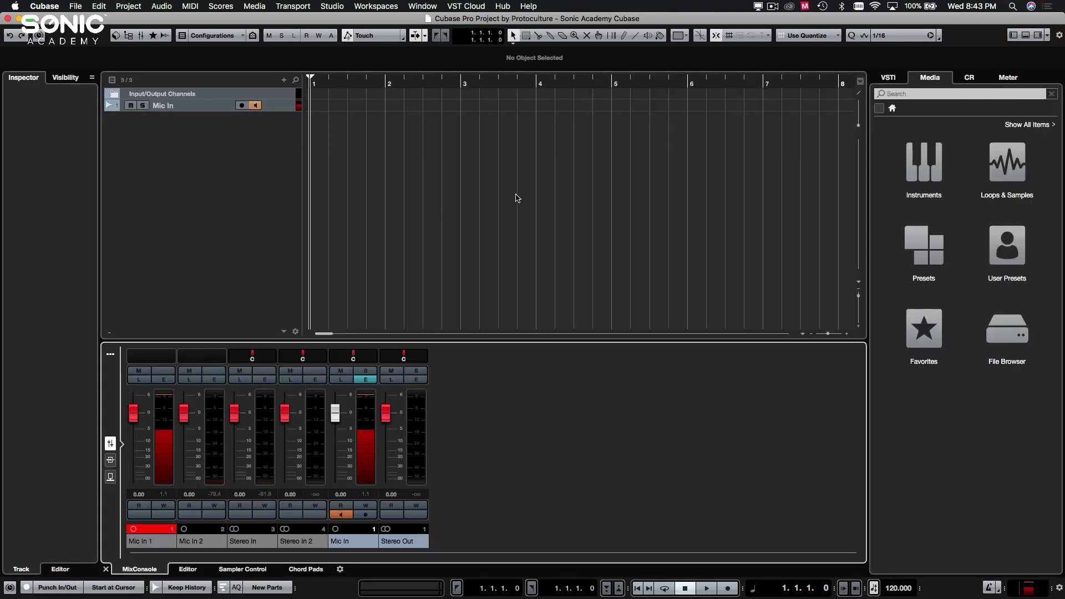
left_click(540, 233)
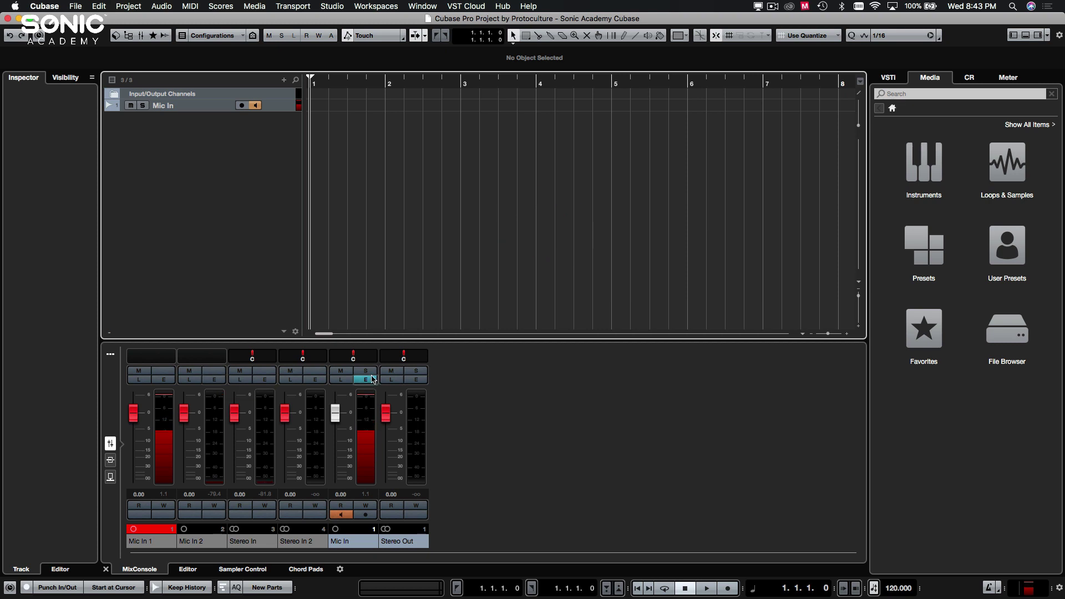
left_click(72, 150)
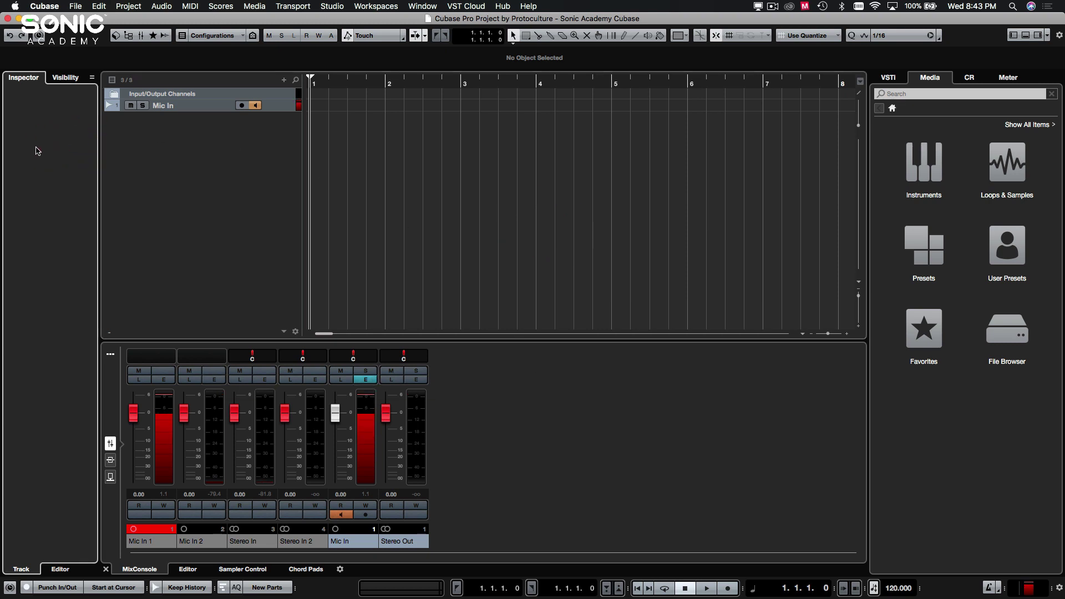
left_click(237, 158)
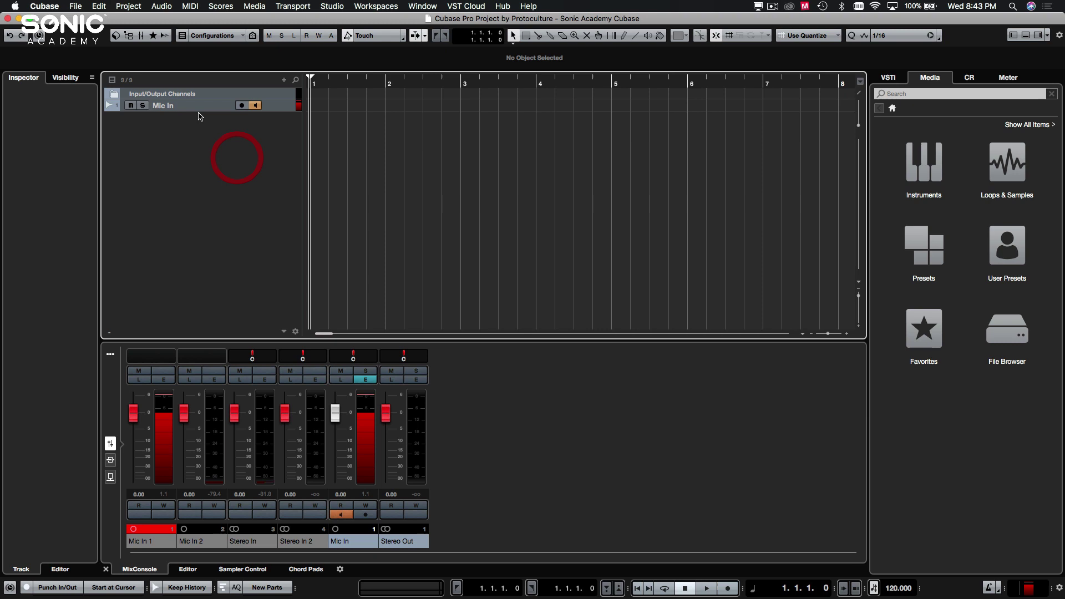
left_click(43, 168)
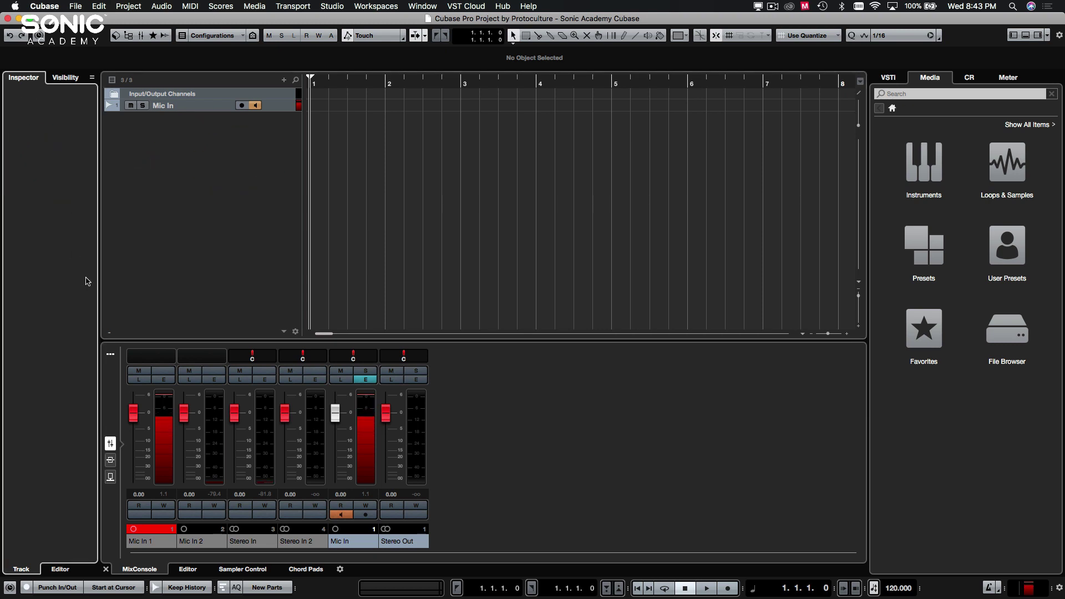
left_click(247, 192)
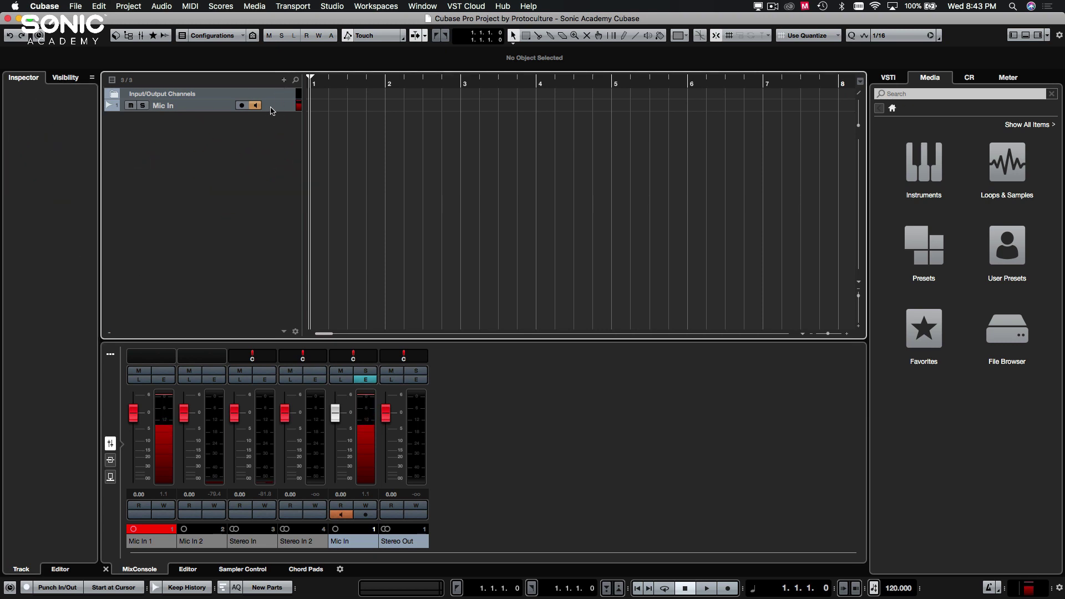
Add a mono audio track, Audio 01, and make its row taller
left_click(283, 80)
left_click(353, 96)
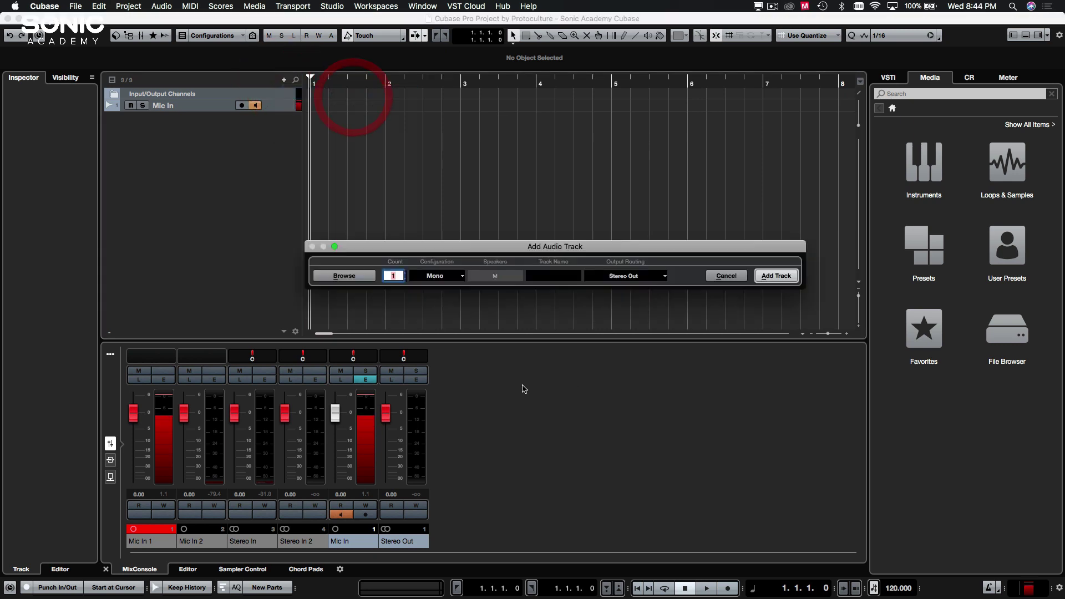
left_click(776, 277)
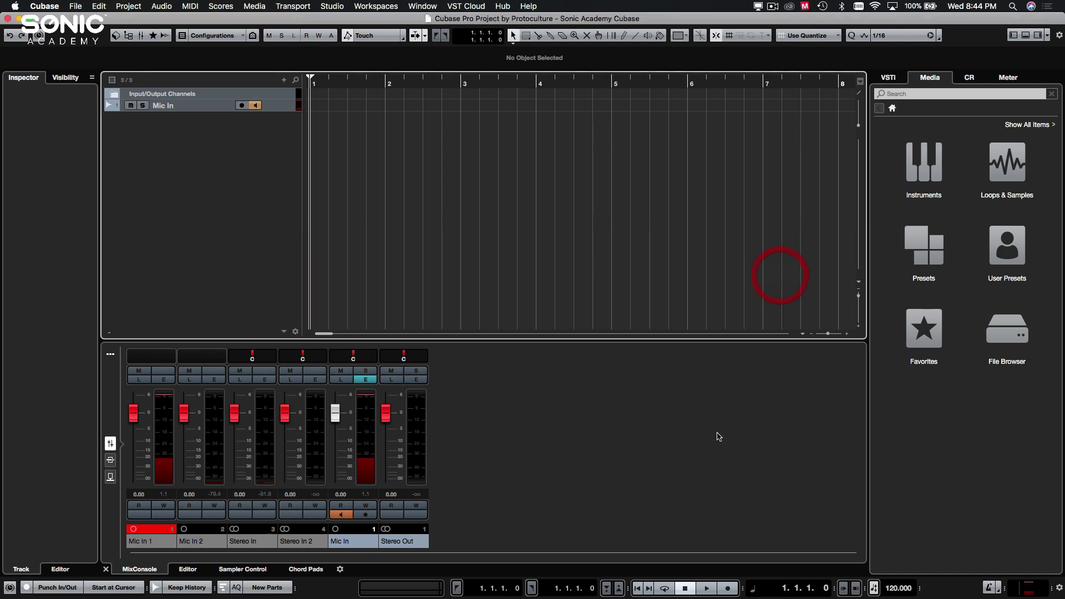
left_click_drag(192, 126, 190, 136)
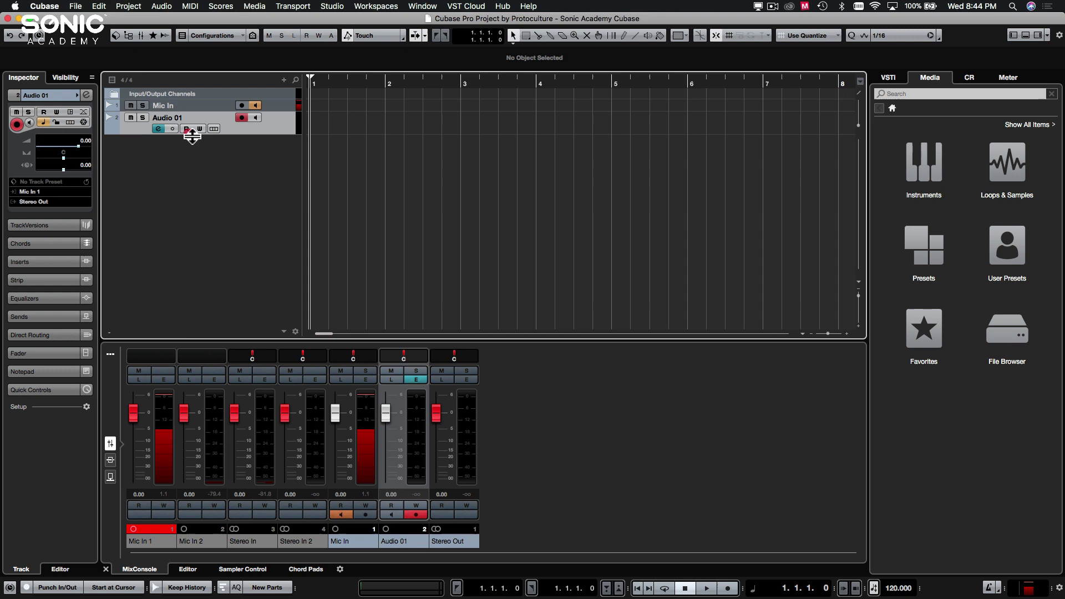
Add an instrument track with Retrologue as its instrument and close the Retrologue plugin window
left_click(284, 80)
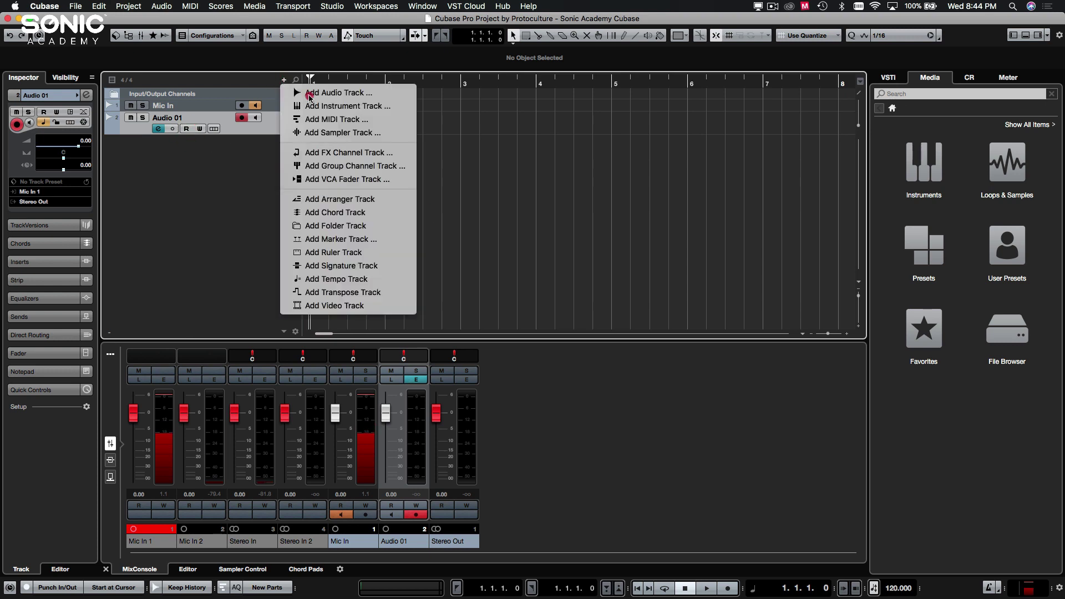
left_click(347, 106)
left_click(551, 176)
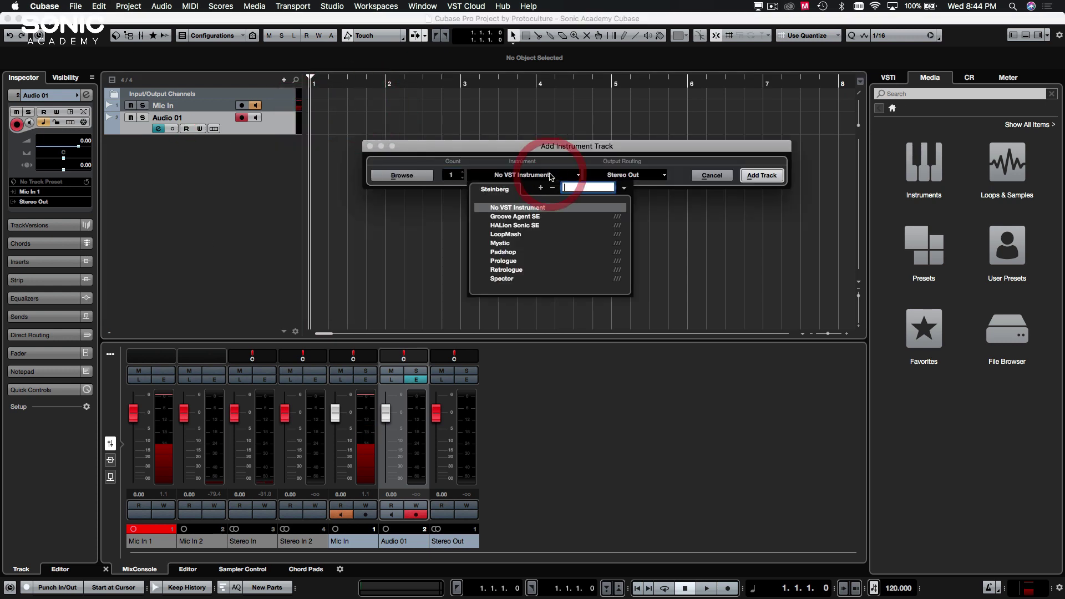
left_click(538, 177)
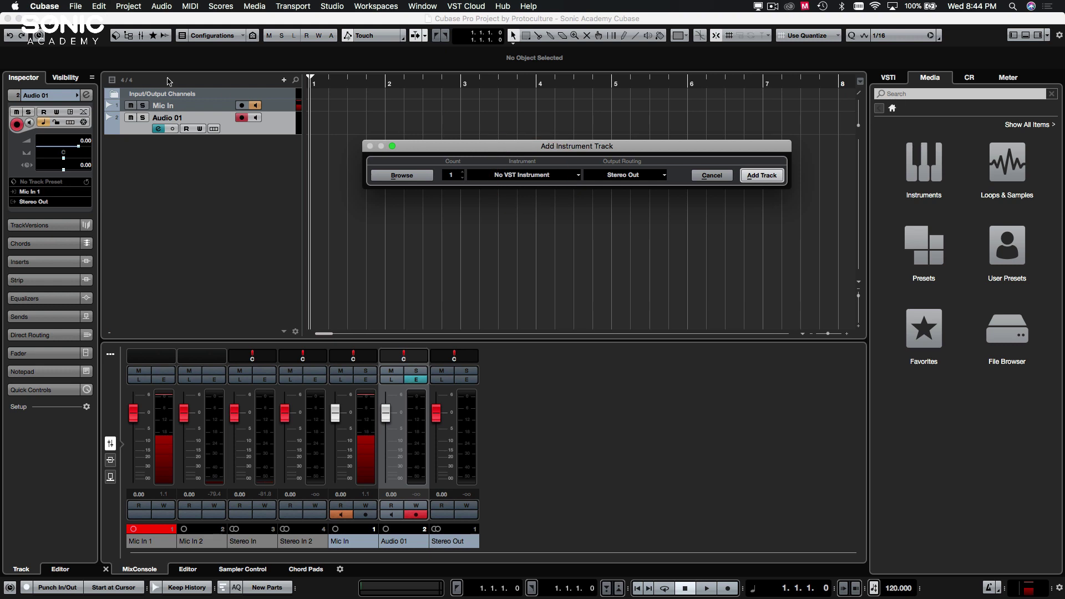
left_click(551, 176)
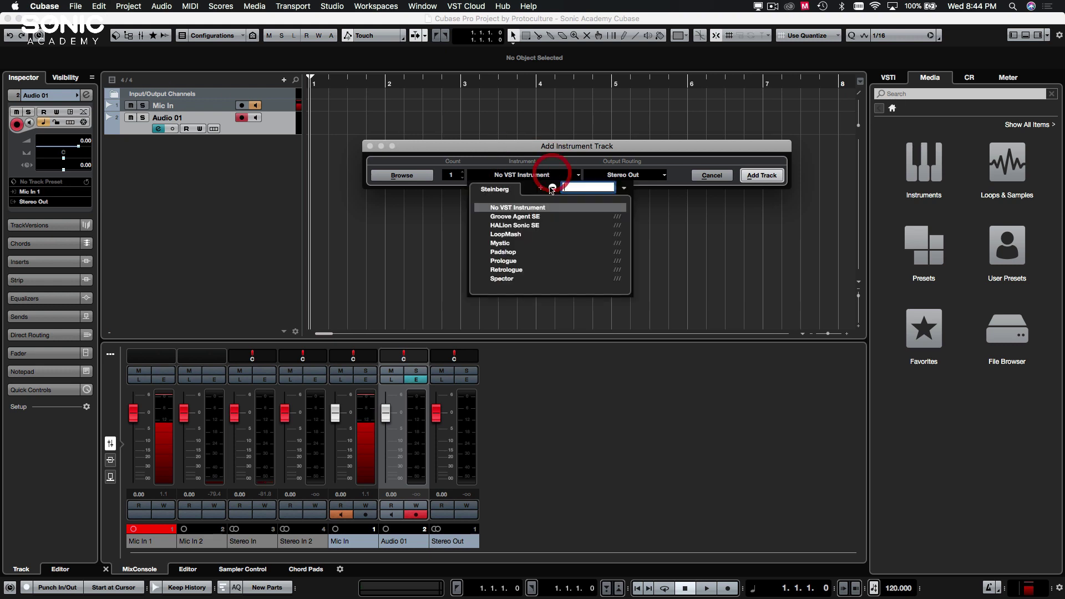
left_click(506, 270)
left_click(762, 175)
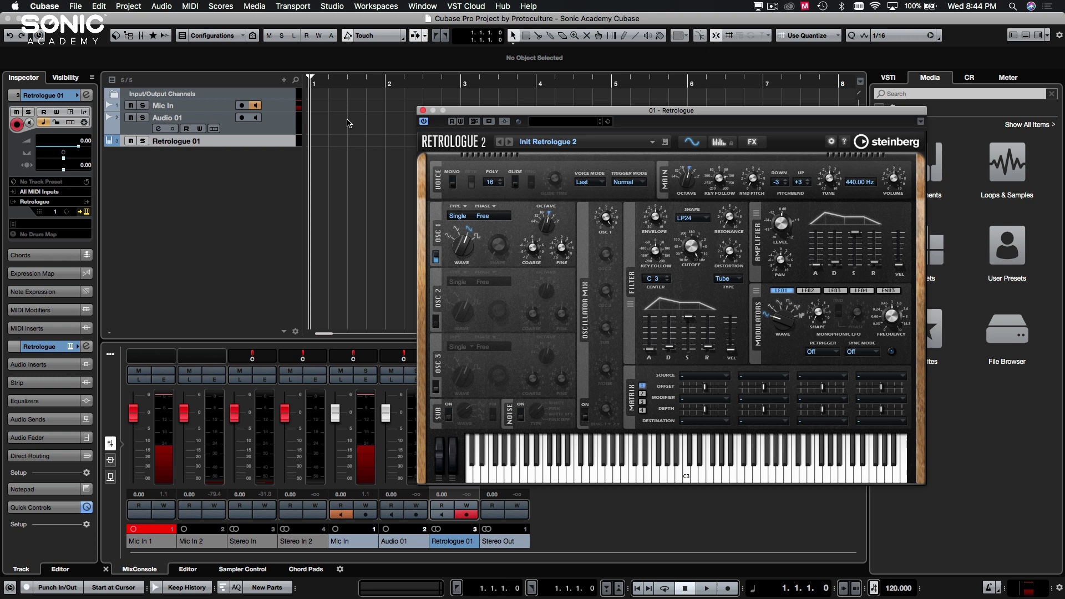
left_click(205, 150)
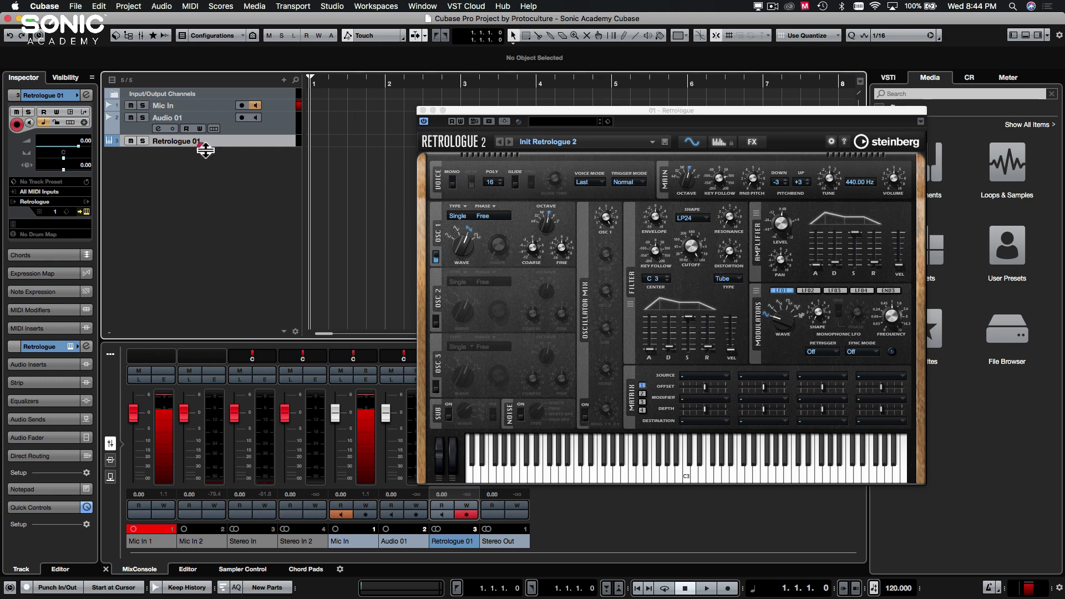
left_click(422, 111)
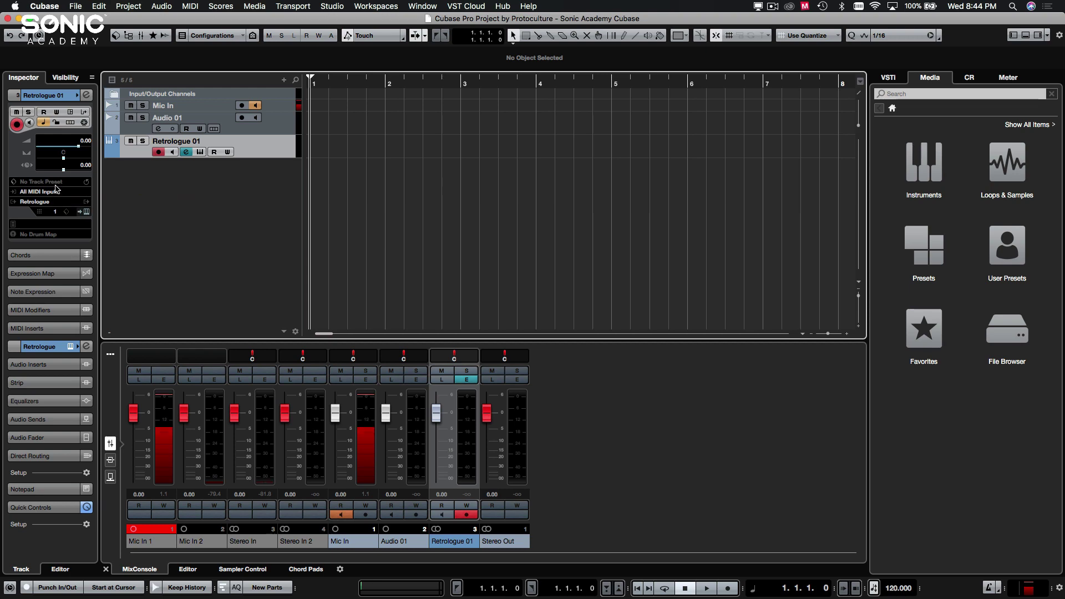
View Audio 01, then Retrologue 01 with its Inspector sections folded and unfolded, and reselect Audio 01
left_click(249, 195)
left_click(285, 124)
left_click(143, 130)
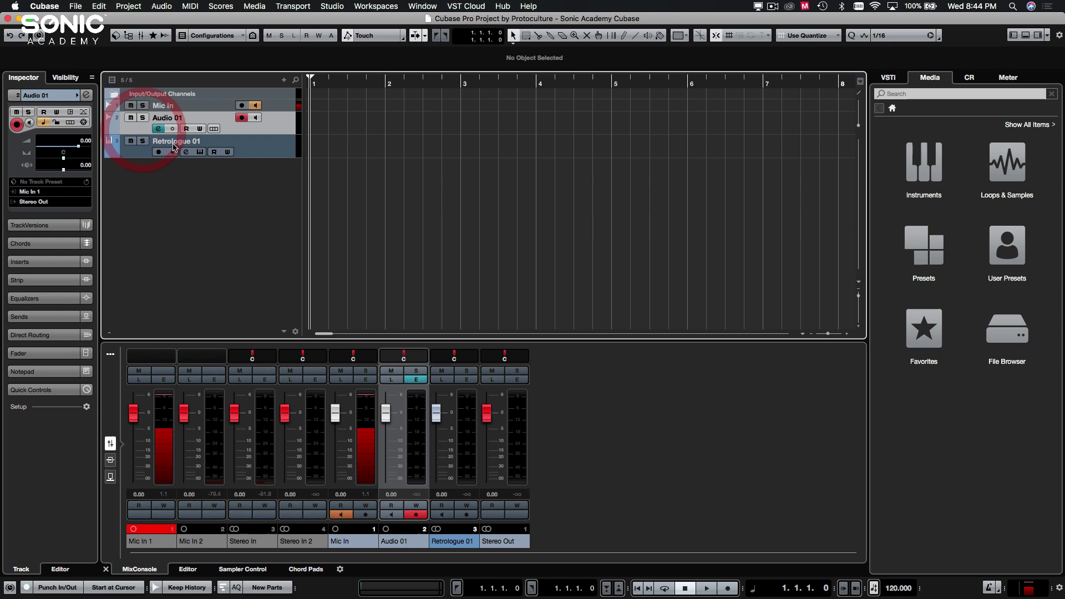
left_click(133, 158)
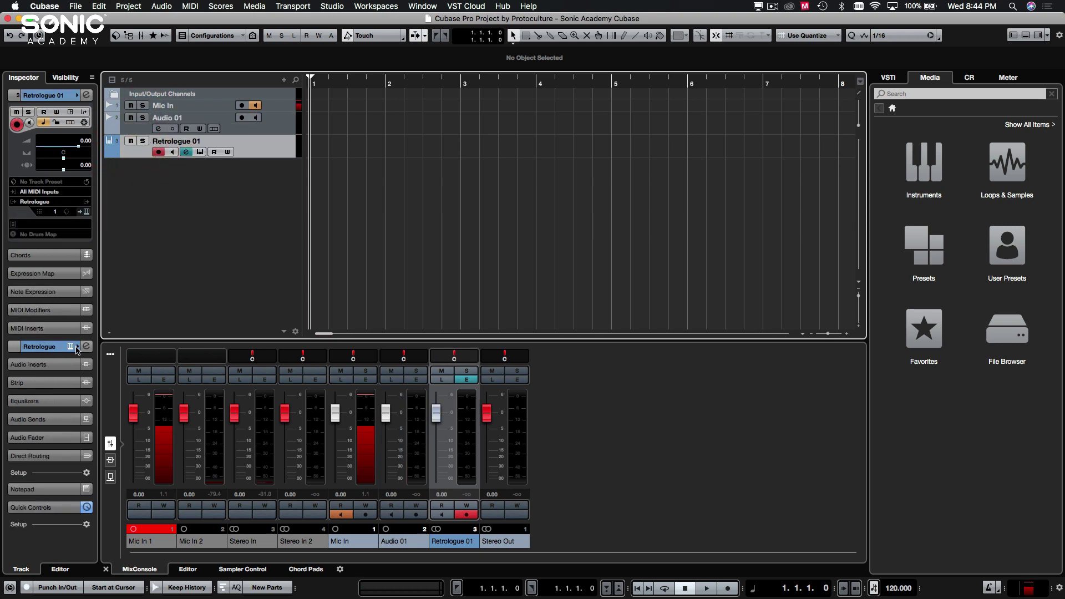
left_click(55, 347)
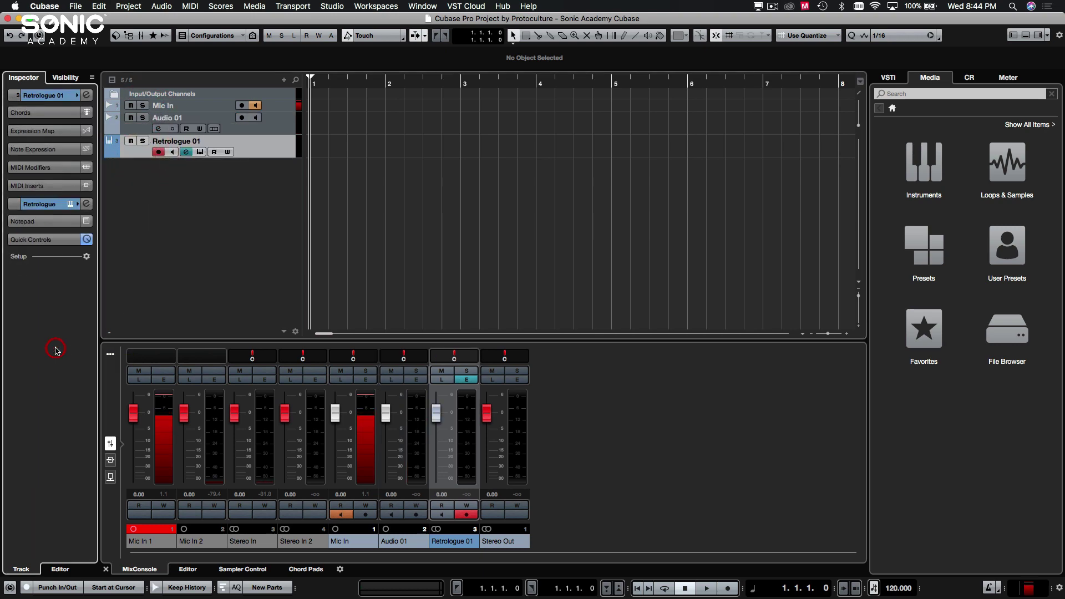
left_click(48, 209)
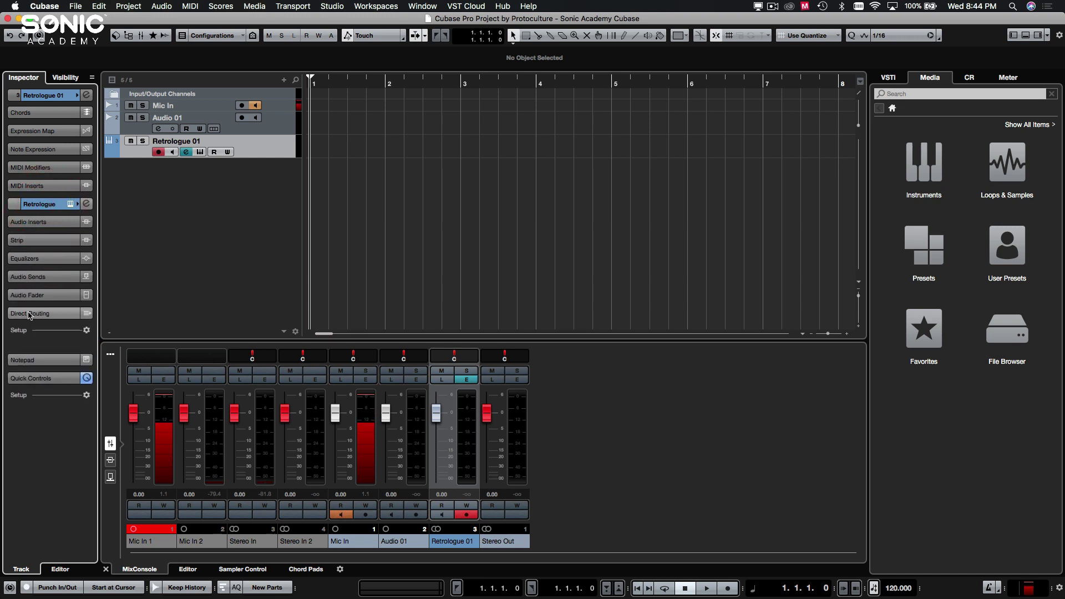
left_click(47, 95)
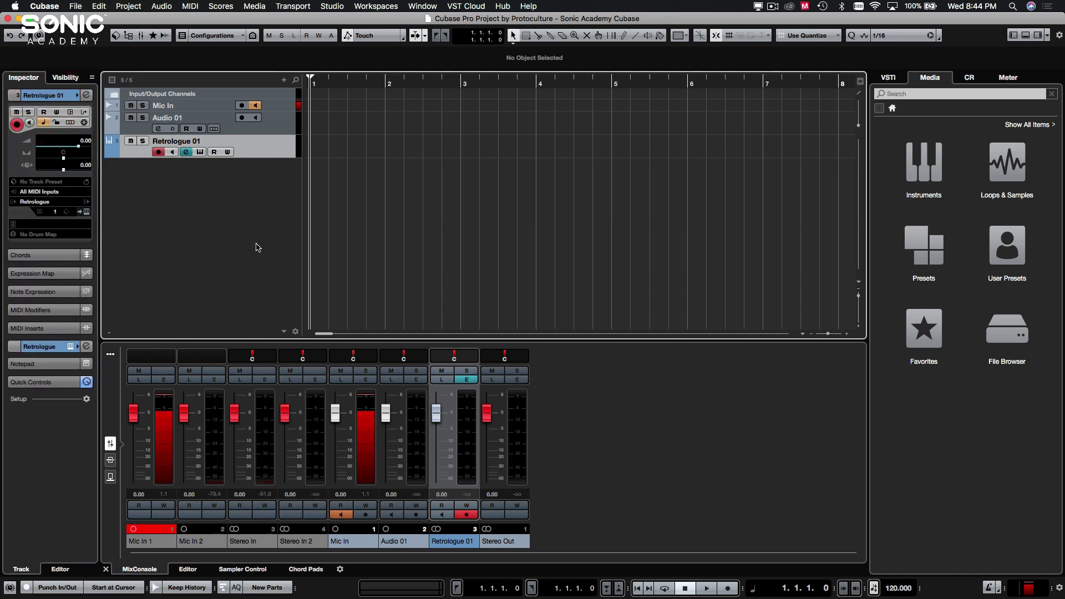
left_click(167, 123)
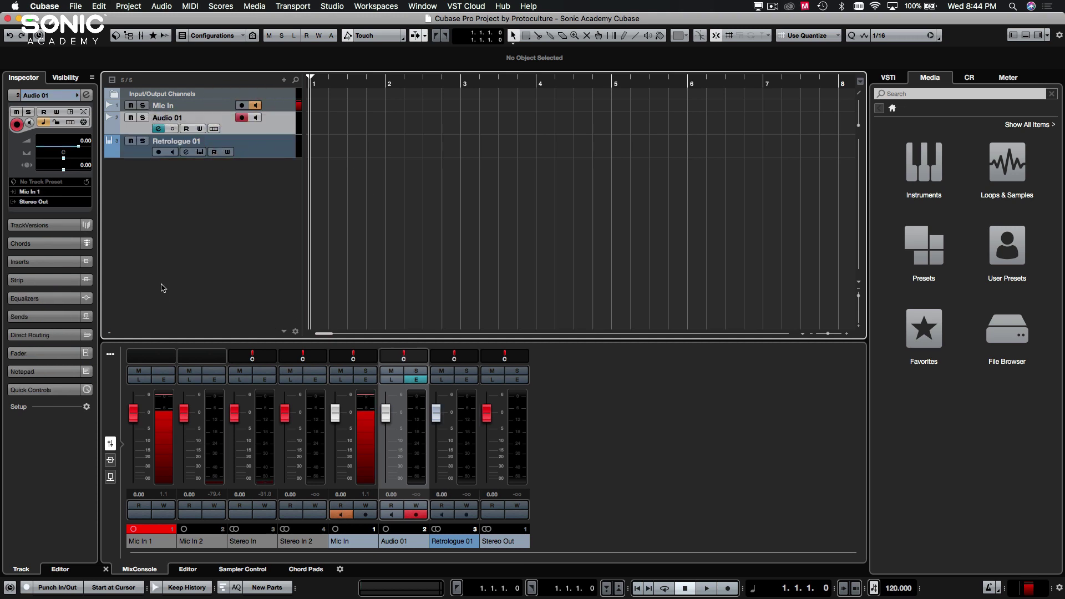
Uncheck TrackVersions in the Inspector Setup list
right_click(55, 428)
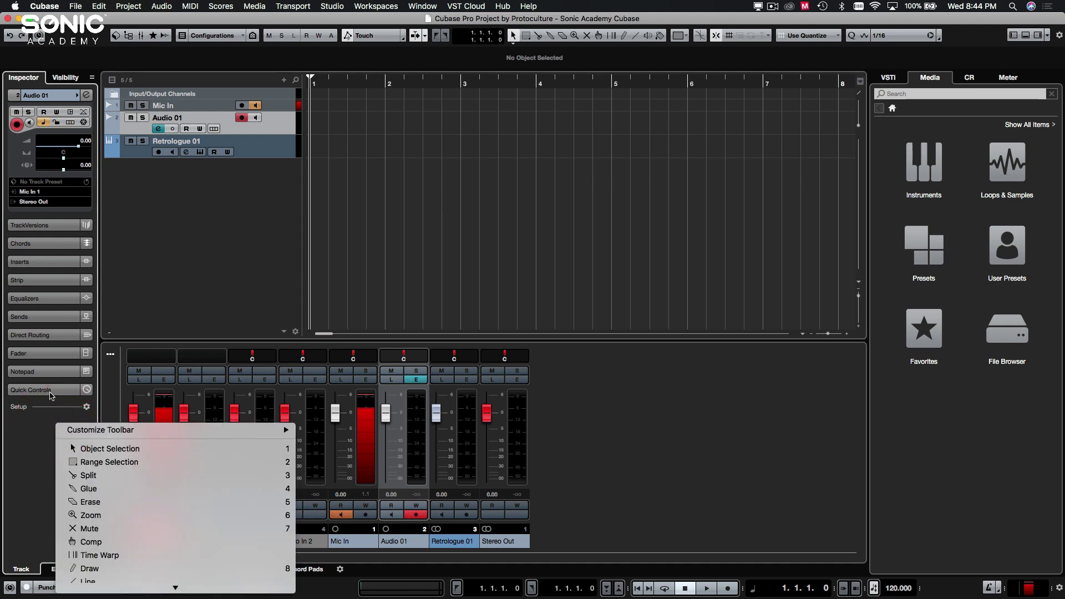
left_click(25, 475)
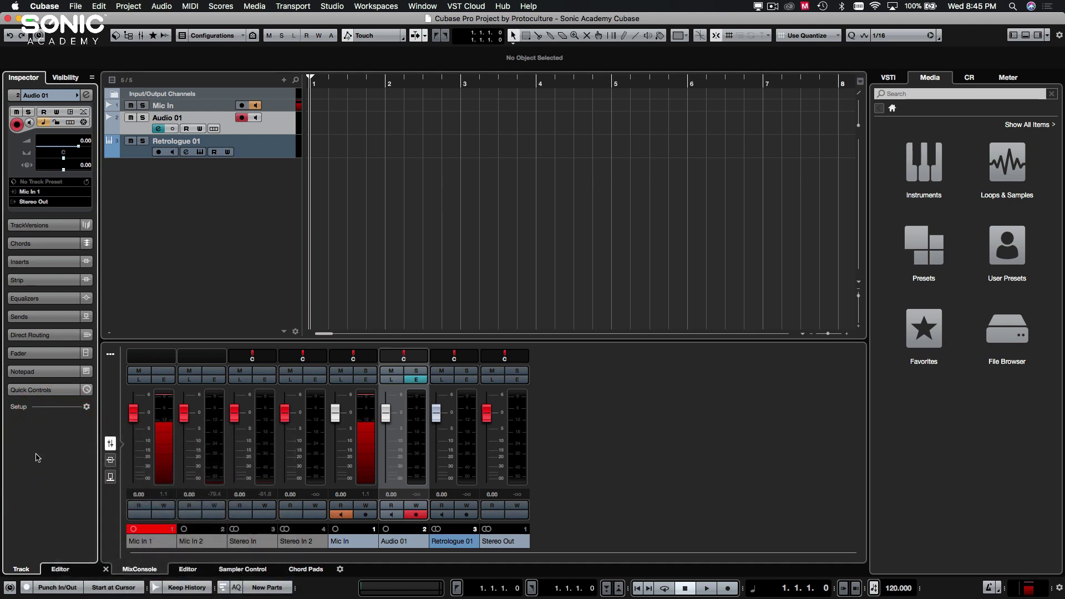
left_click(37, 451)
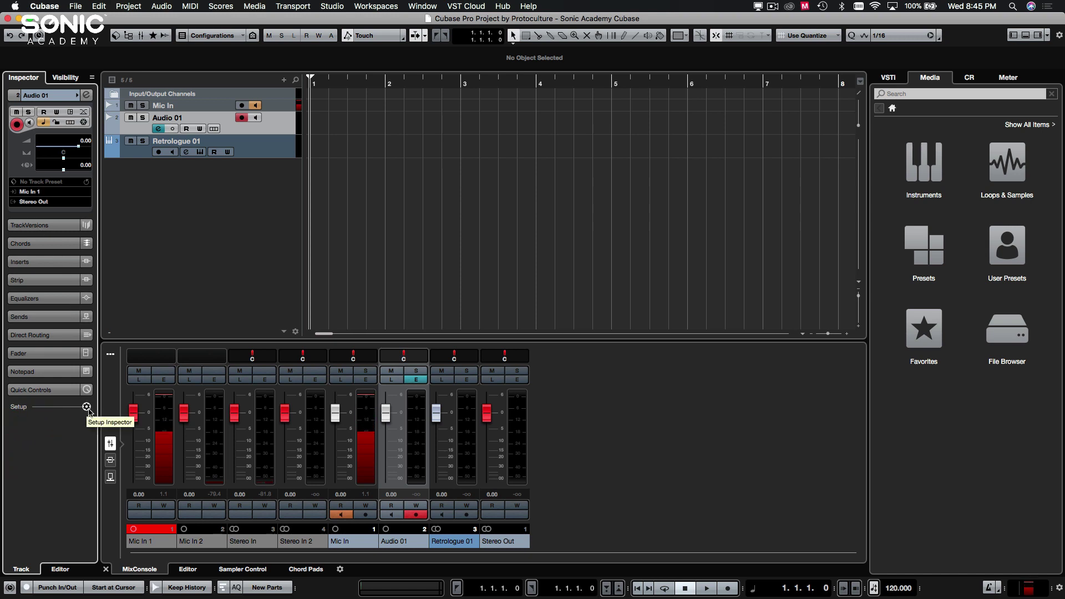
left_click(88, 408)
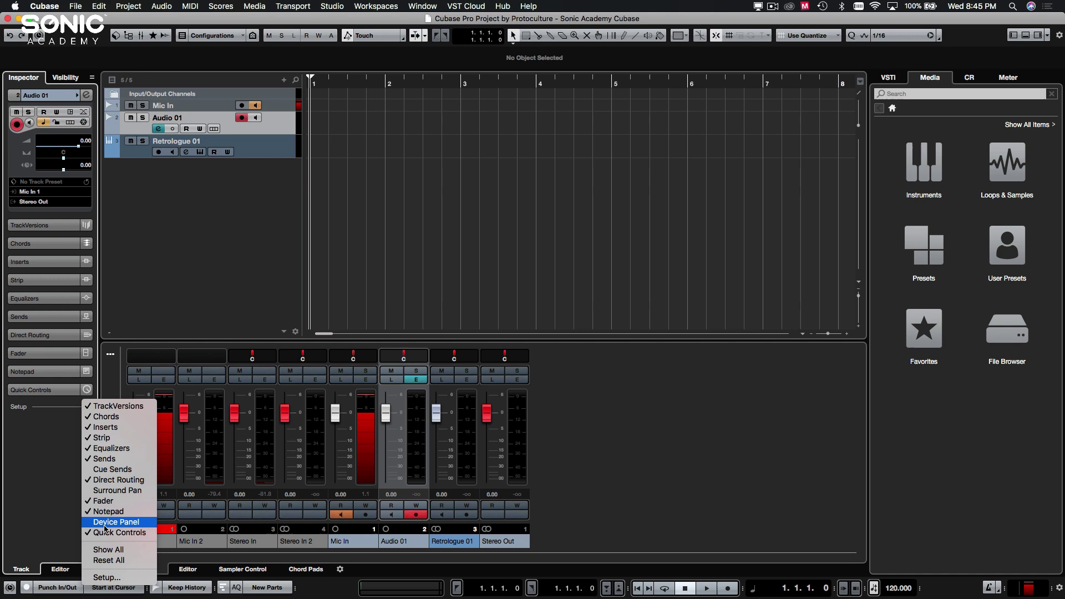
left_click(107, 408)
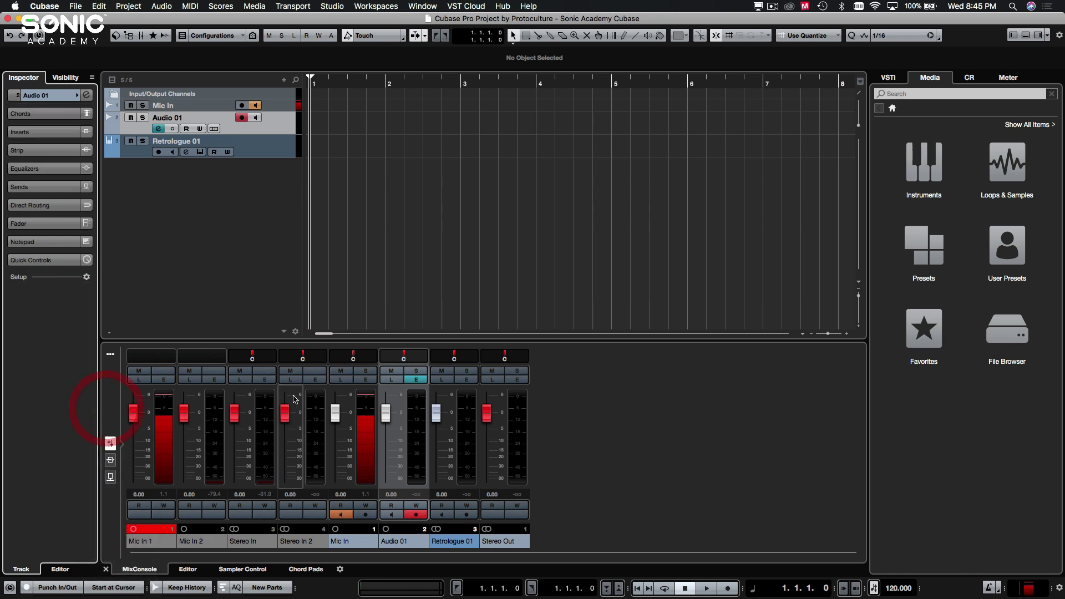
Uncheck Notepad in the Inspector Setup list and expand Audio 01's main track settings
right_click(48, 339)
left_click(12, 360)
left_click(87, 278)
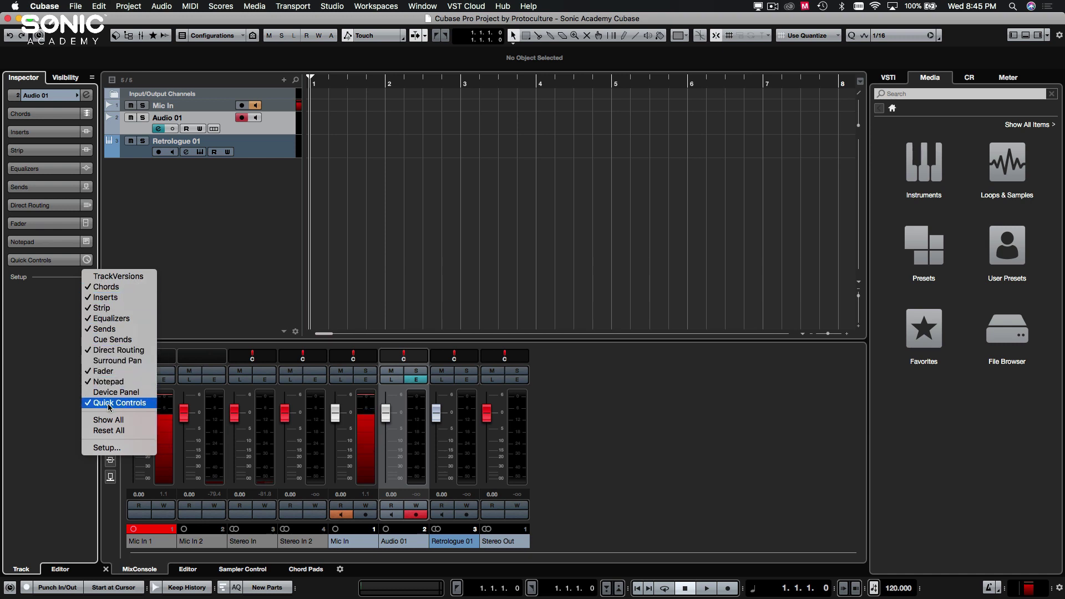
left_click(108, 382)
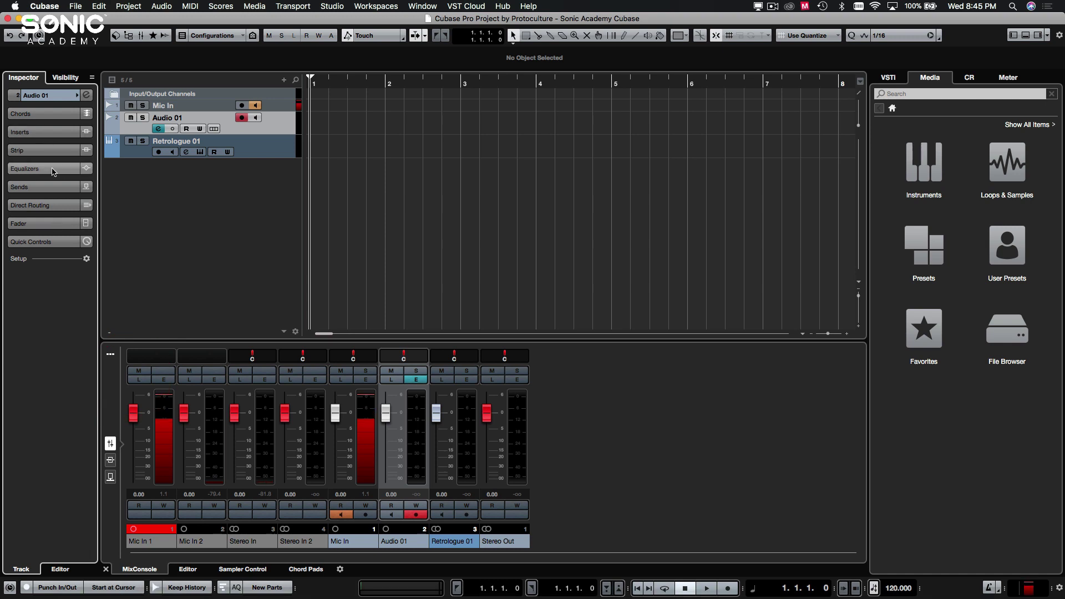
left_click(49, 95)
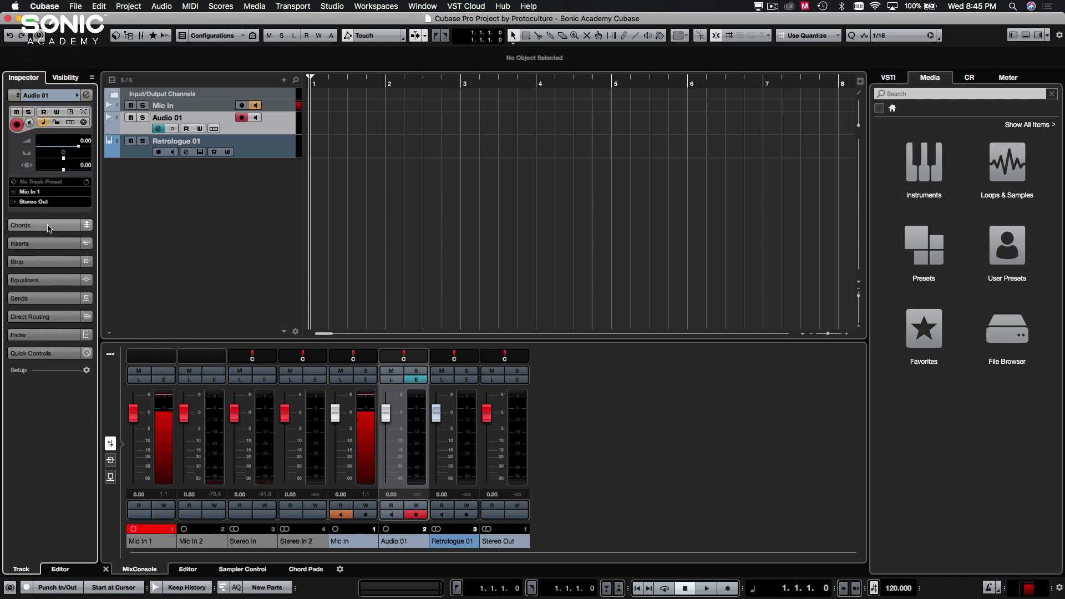
Toggle Audio 01's Inserts, Chords and main track sections until only their headings remain
left_click(46, 243)
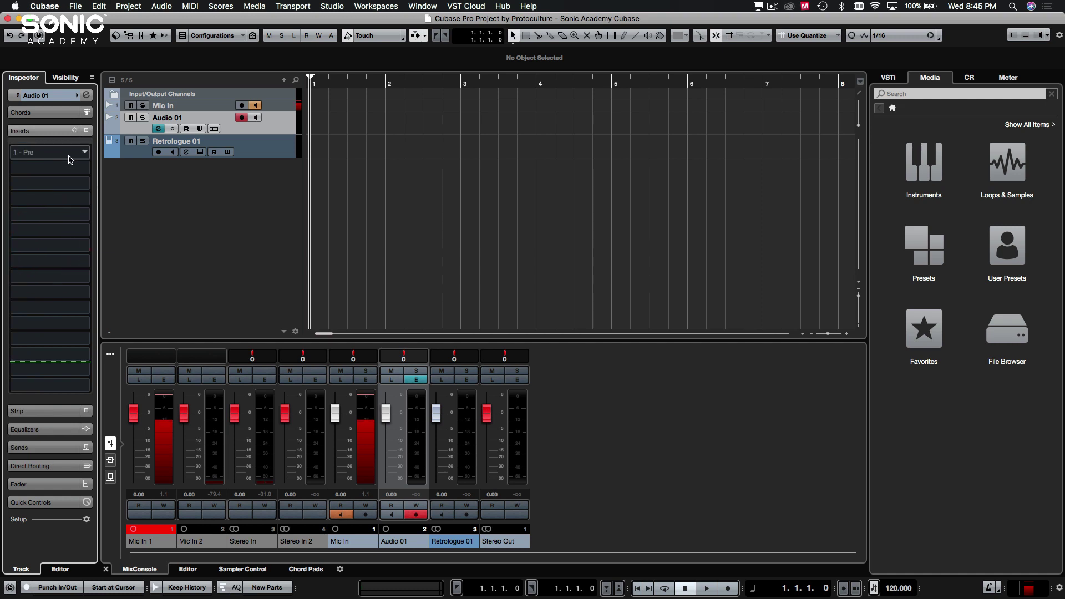
left_click(49, 95)
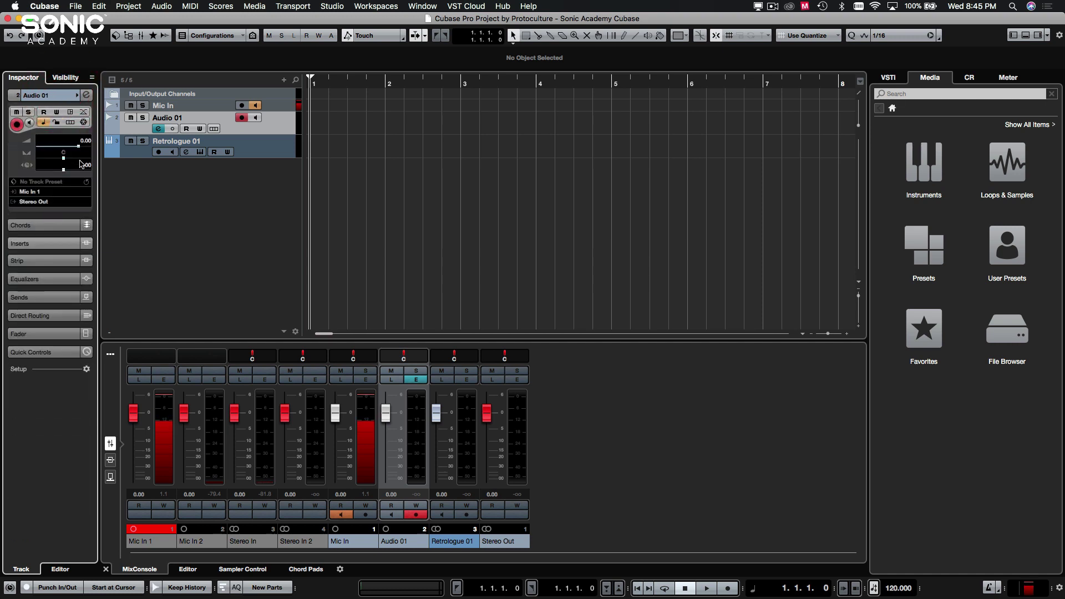
left_click(49, 225)
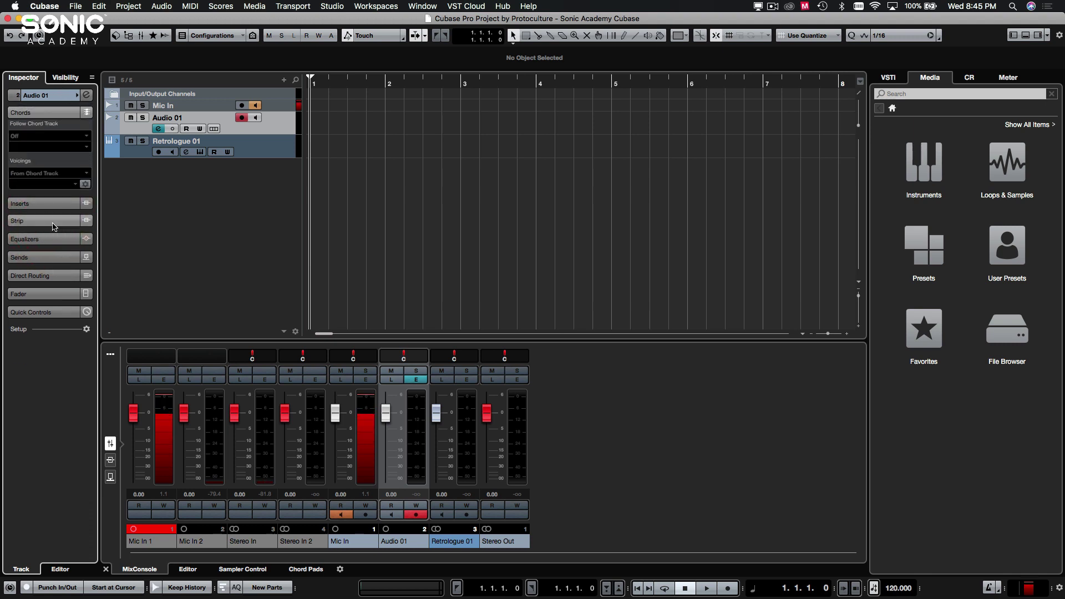
left_click(58, 100)
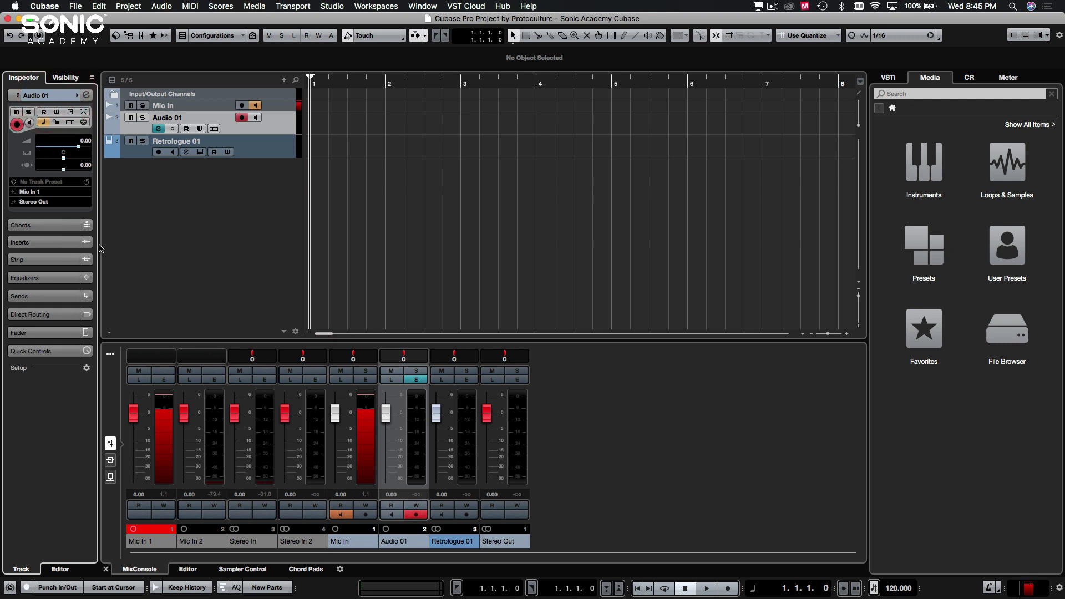
left_click(32, 242)
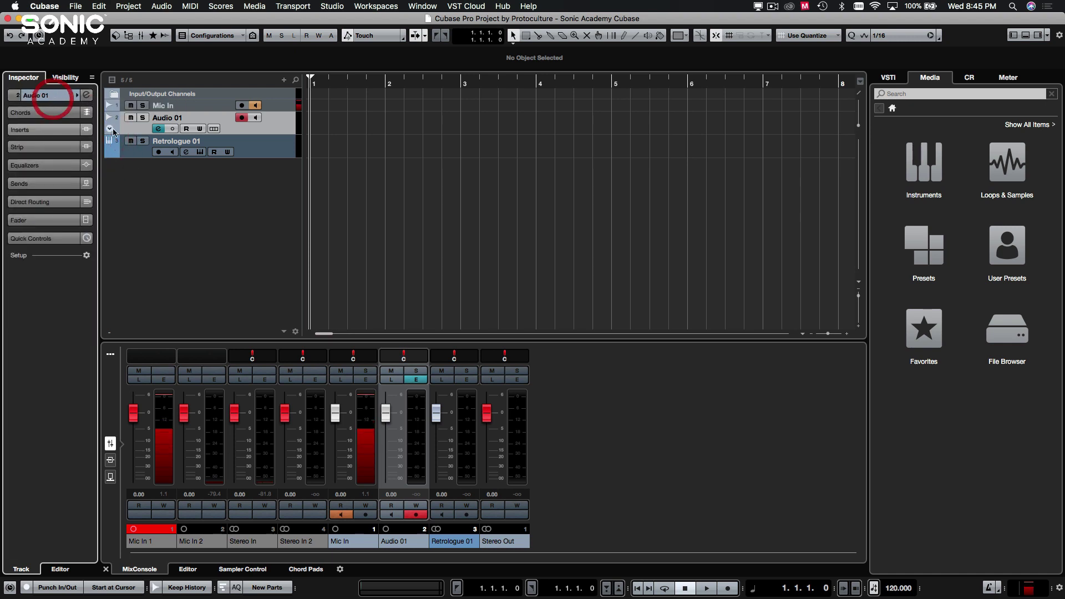
left_click(59, 78)
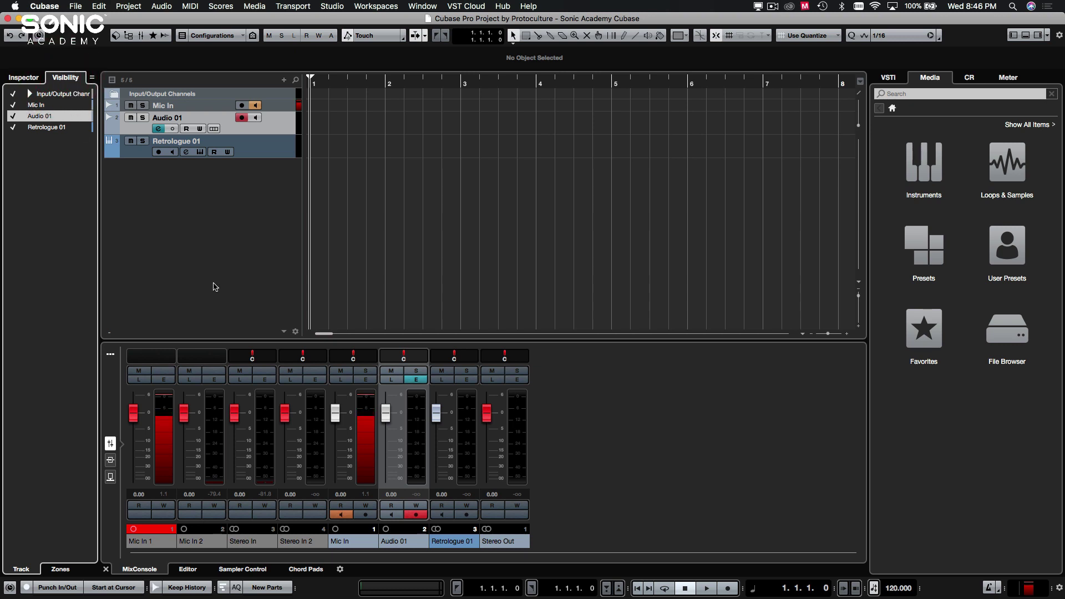
left_click(16, 116)
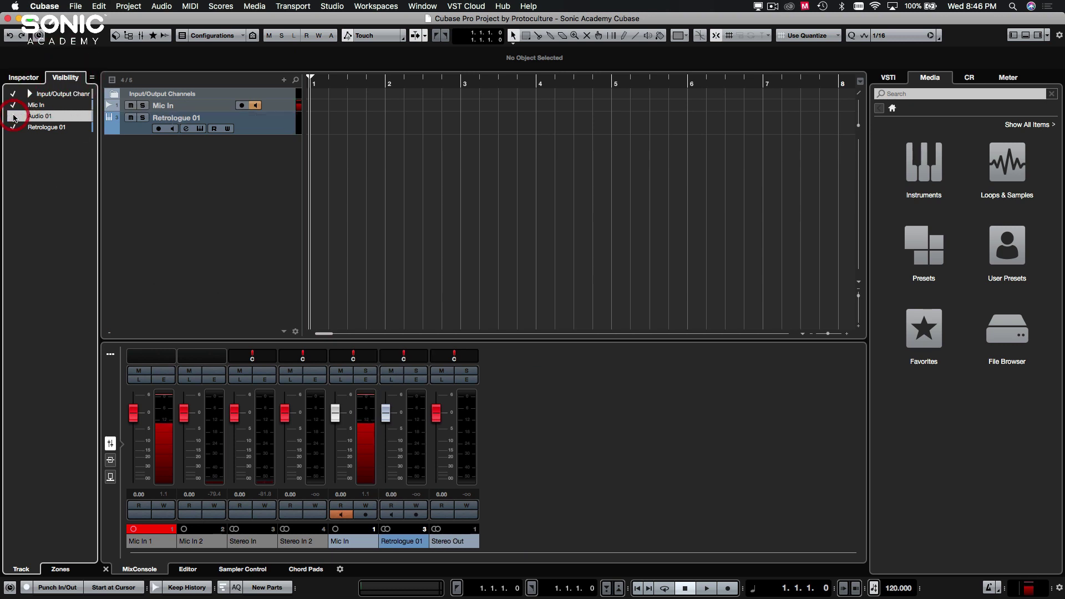
left_click(17, 117)
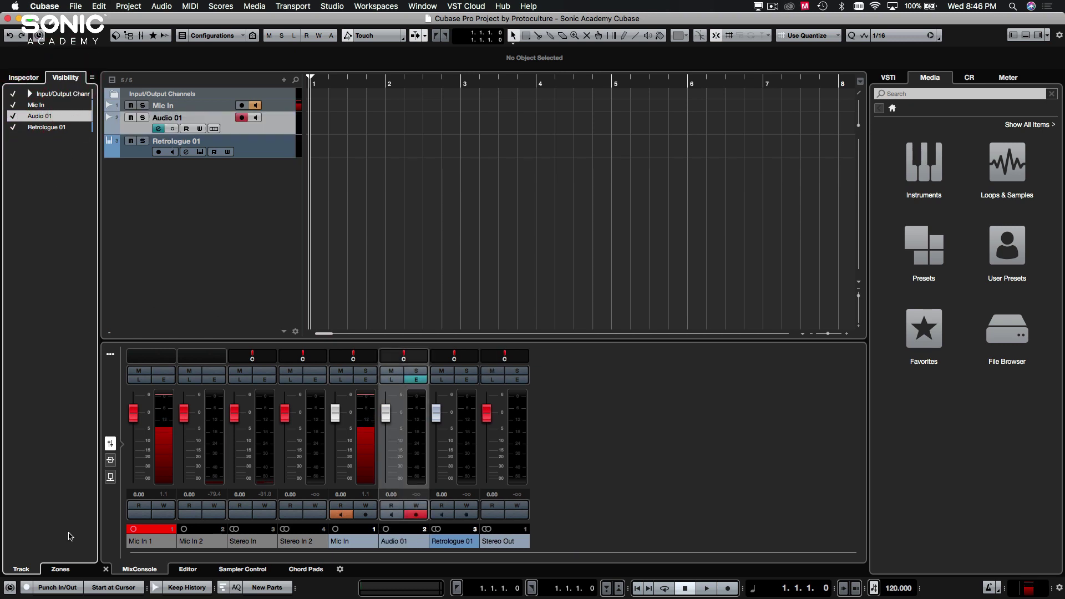
left_click(25, 571)
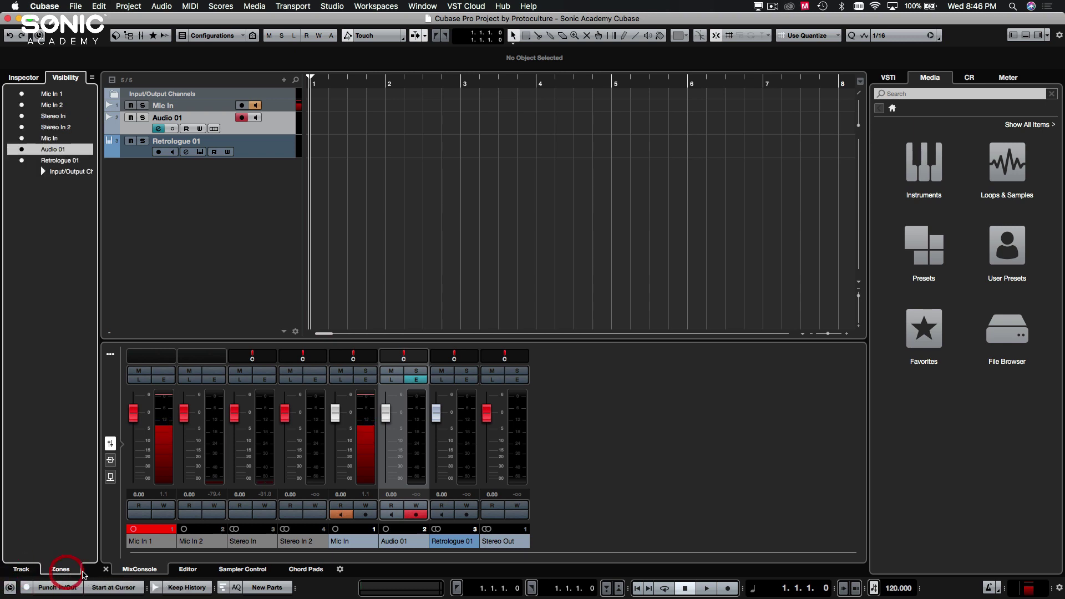
left_click(29, 151)
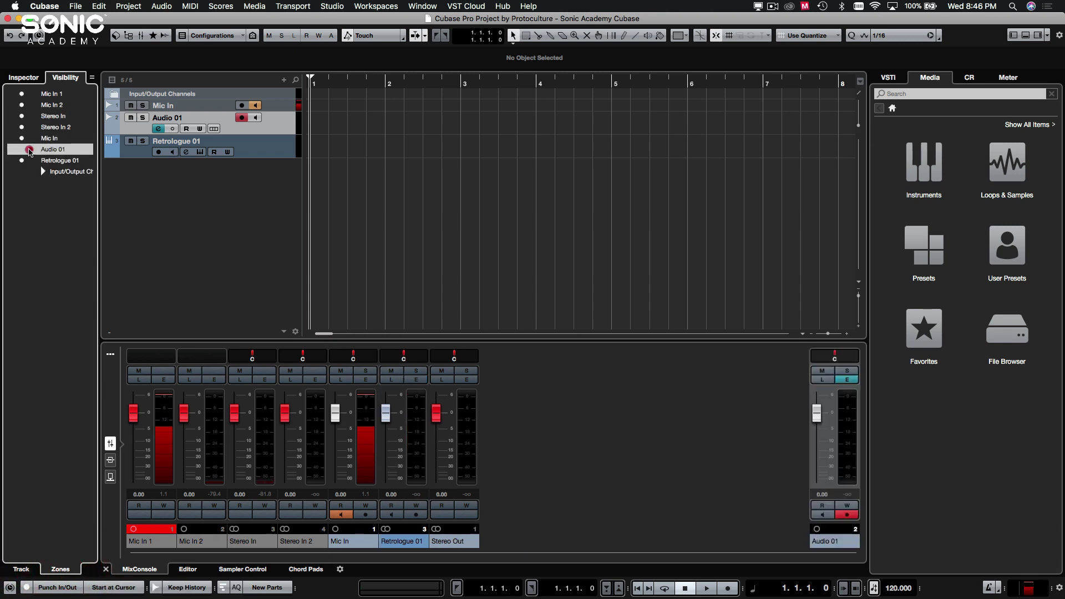
left_click(10, 150)
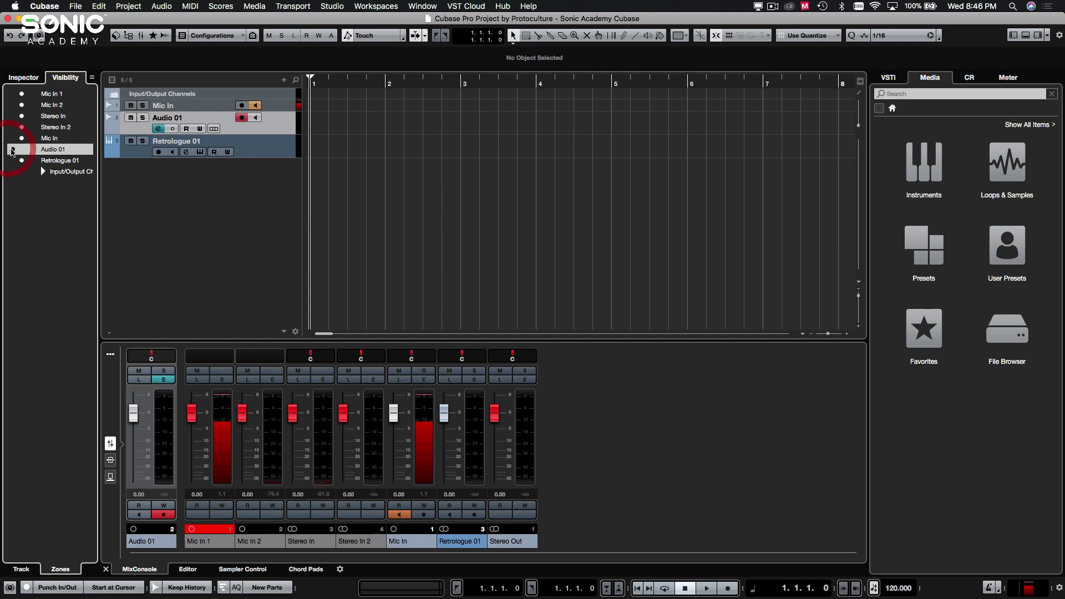
left_click(13, 150)
left_click(17, 152)
left_click(17, 154)
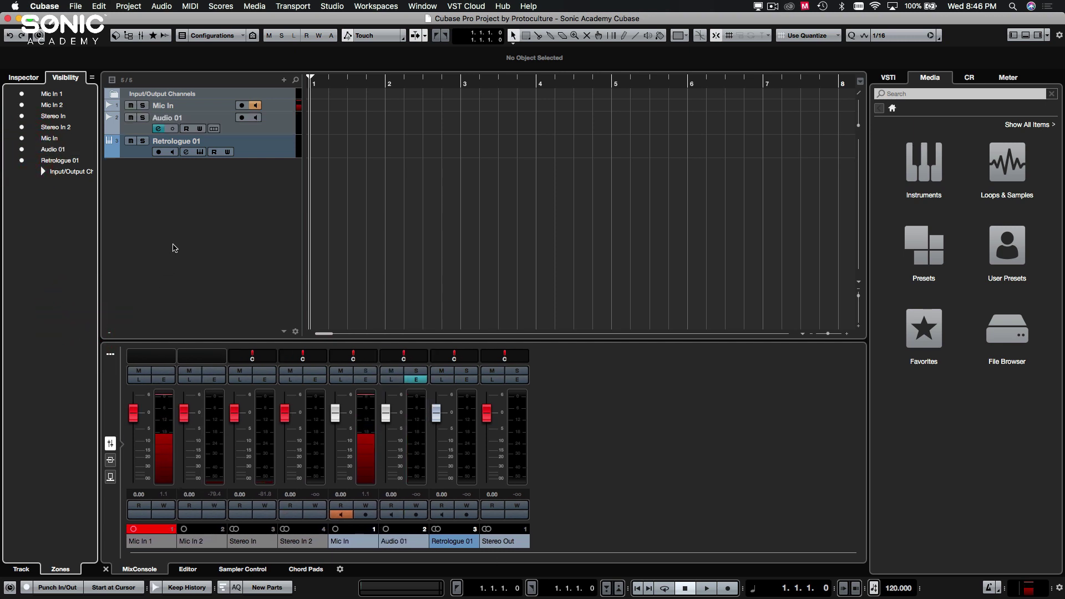
left_click(21, 570)
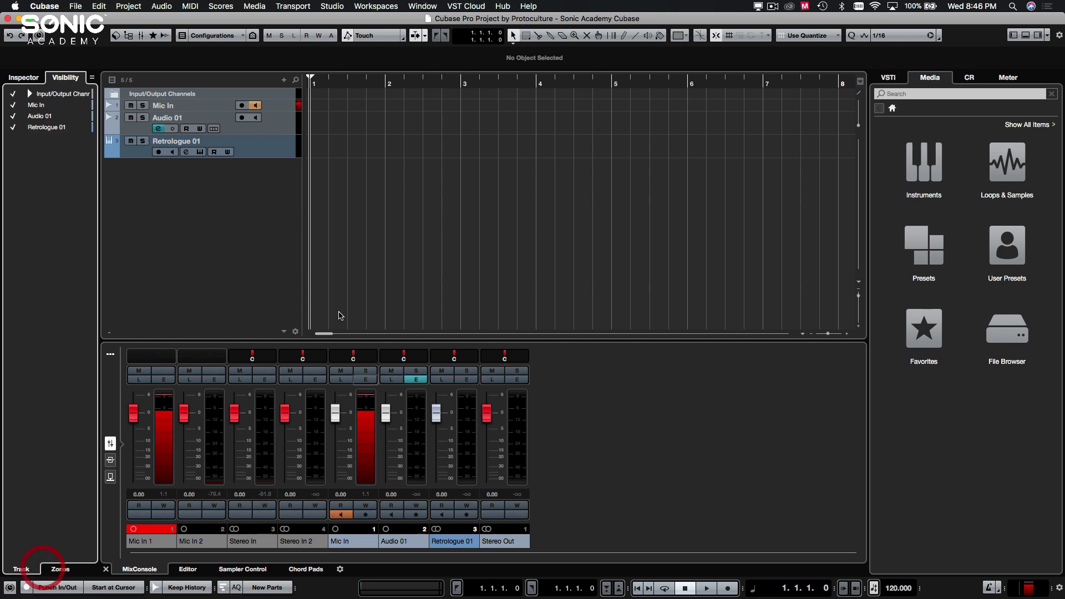
left_click(23, 77)
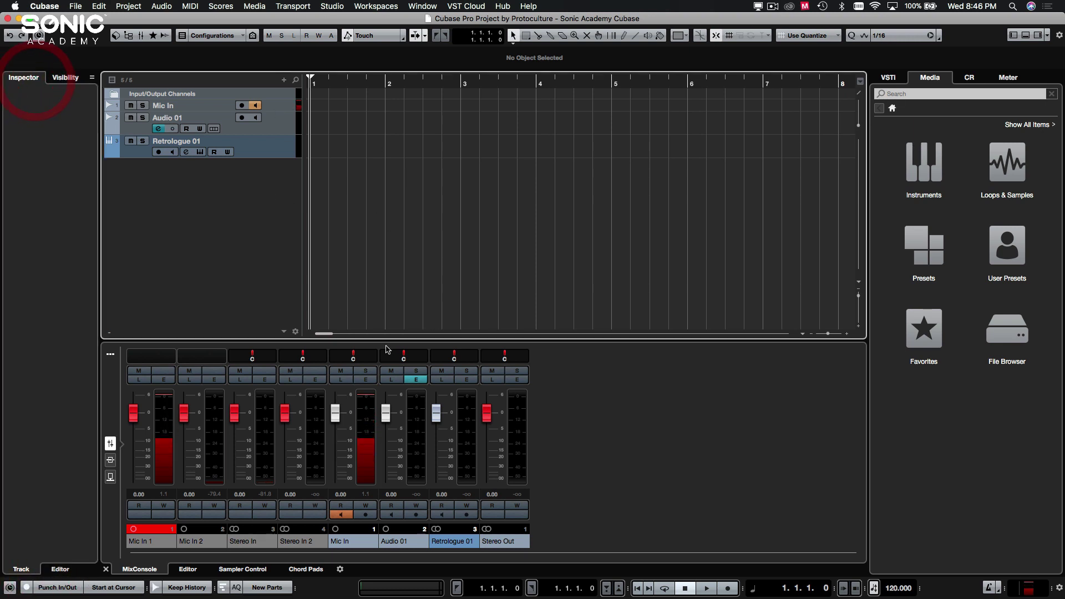
left_click(623, 391)
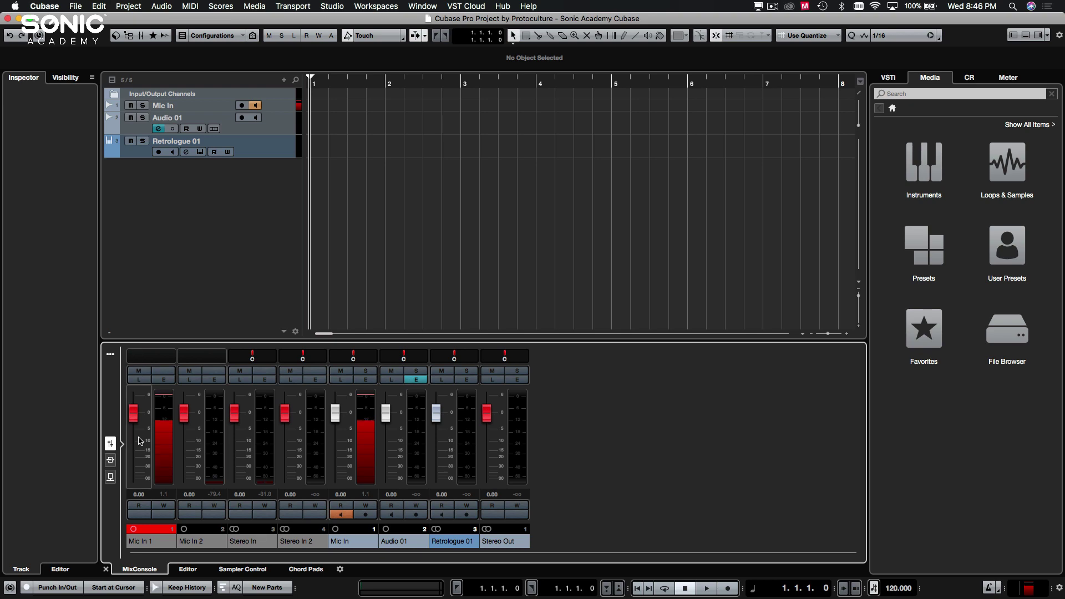
key("F3")
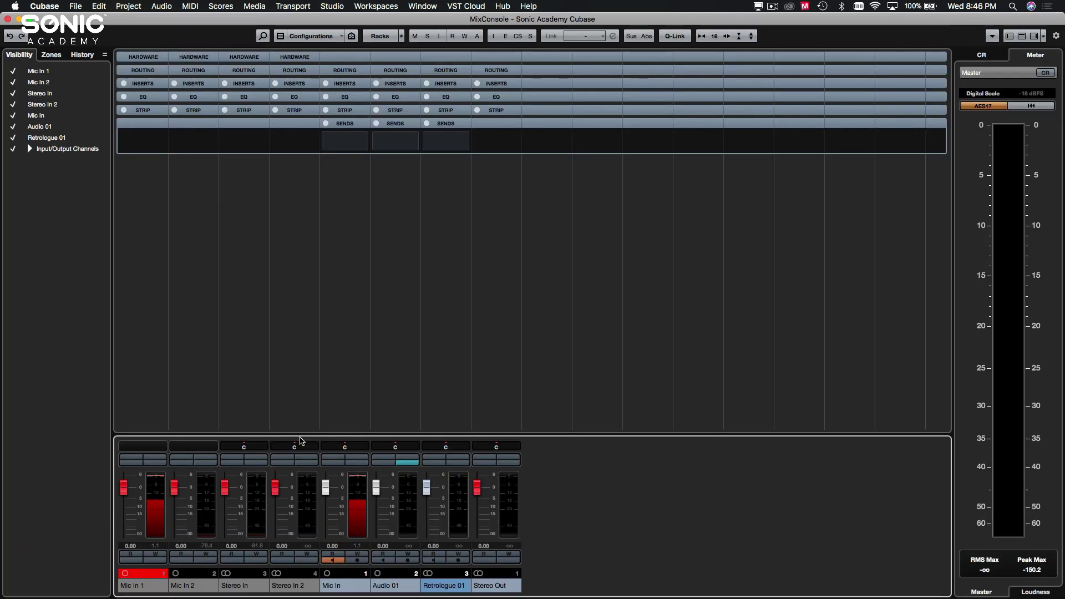
key("F3")
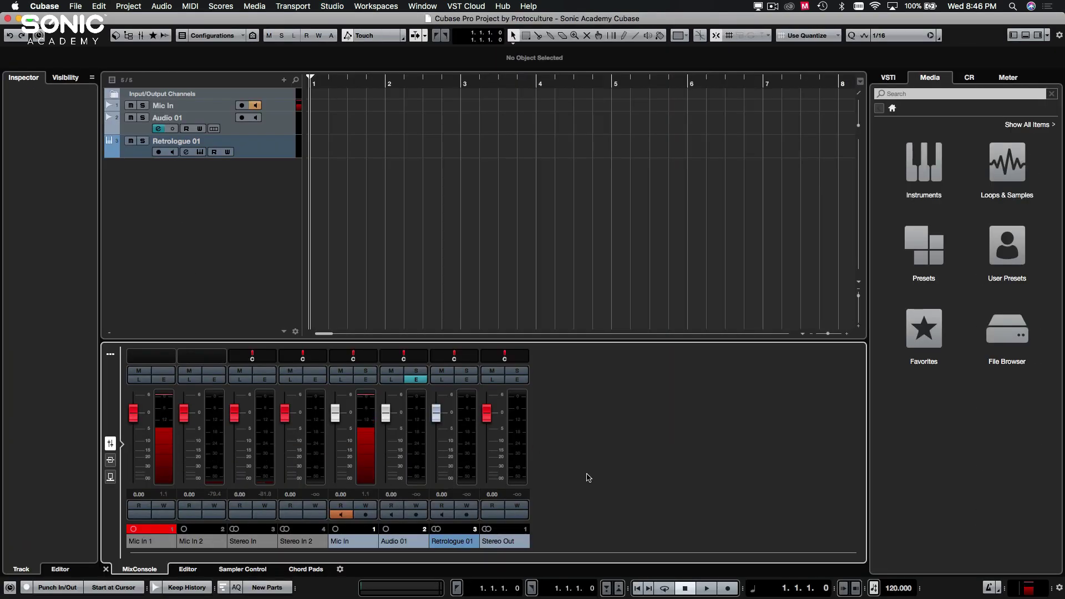
left_click(598, 481)
left_click(111, 460)
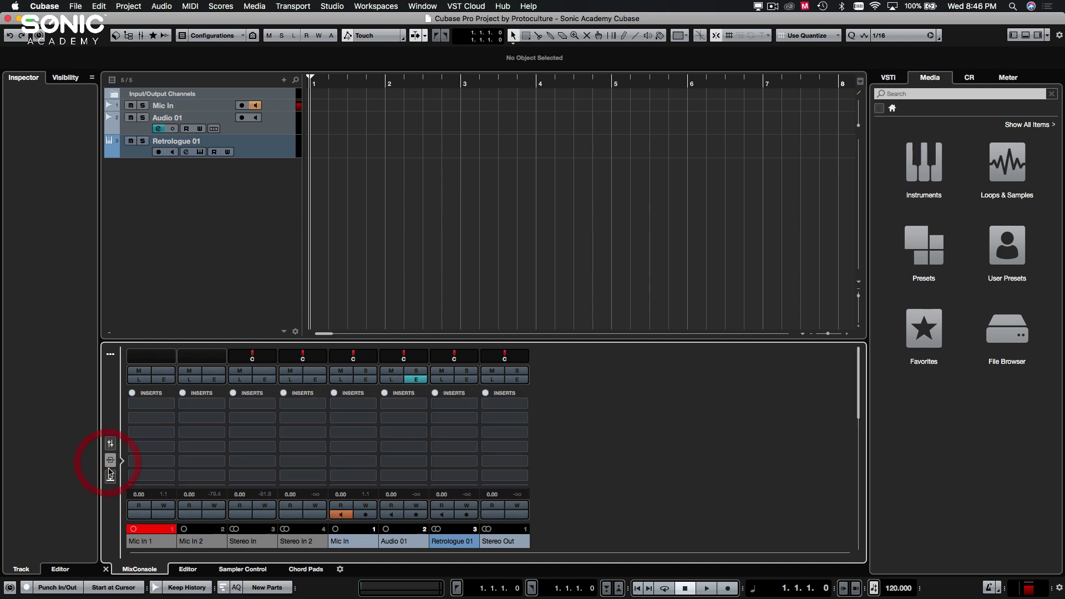
left_click(111, 478)
left_click(111, 443)
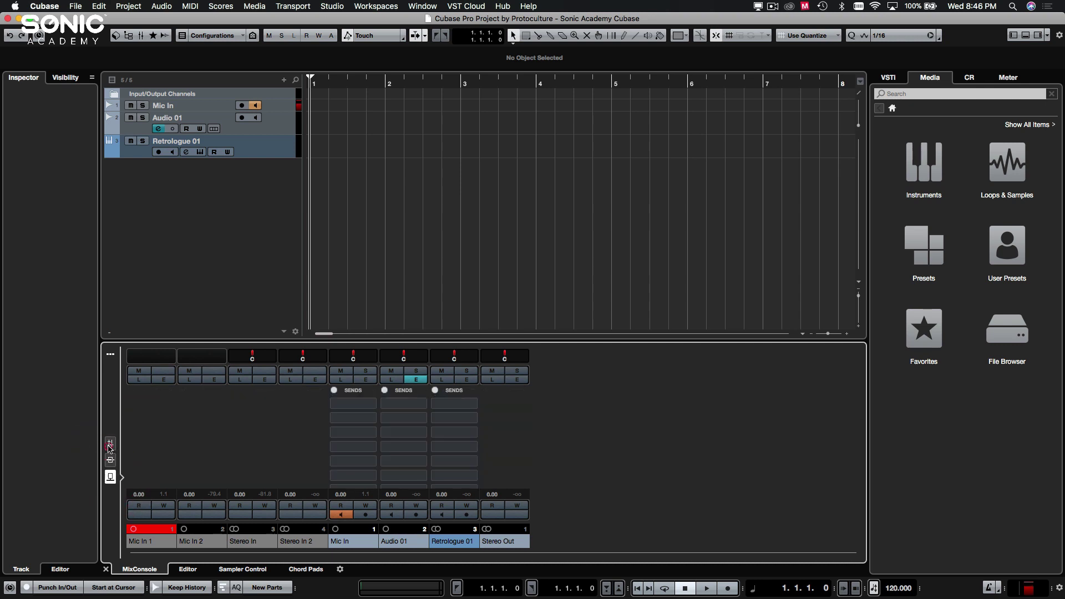
left_click(594, 493)
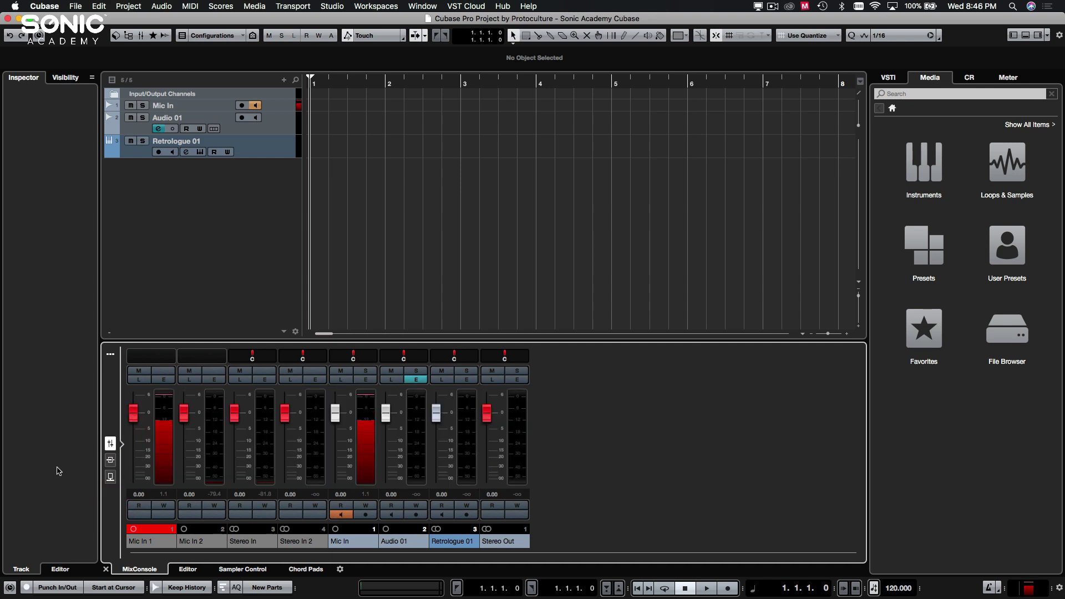
Show the lower-zone editor, create an empty part on Retrologue 01 at bar 1, and preview a note near C3
left_click(196, 570)
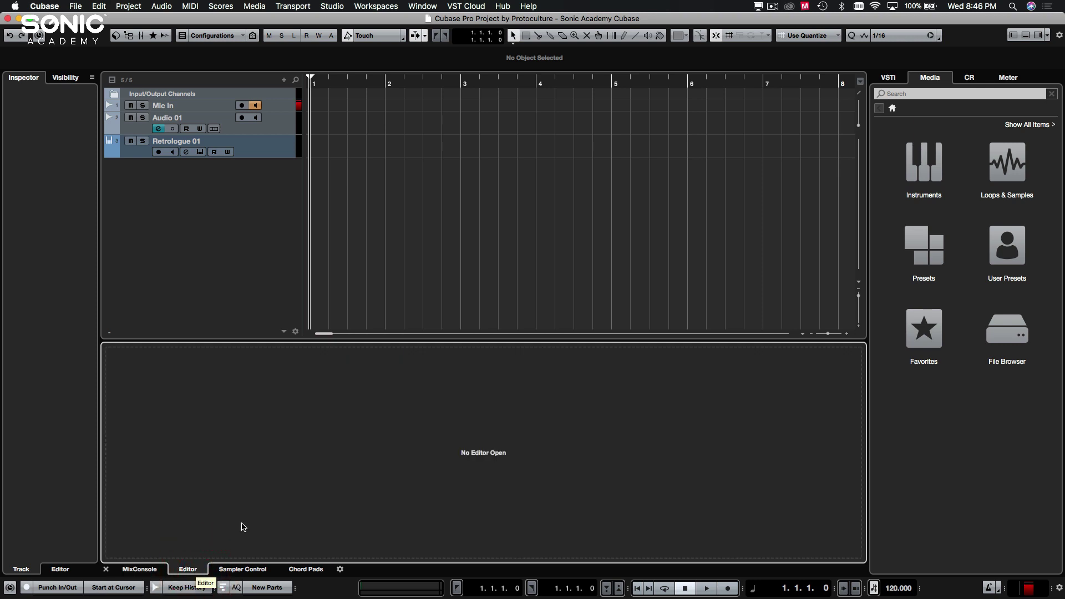
left_click(400, 149)
double_click(328, 147)
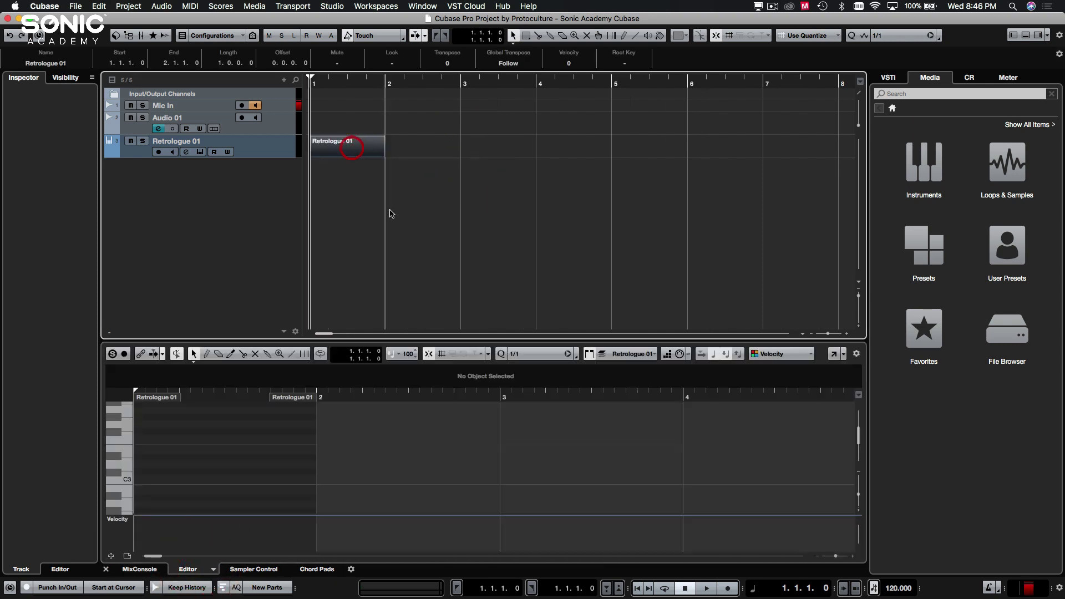
left_click(349, 146)
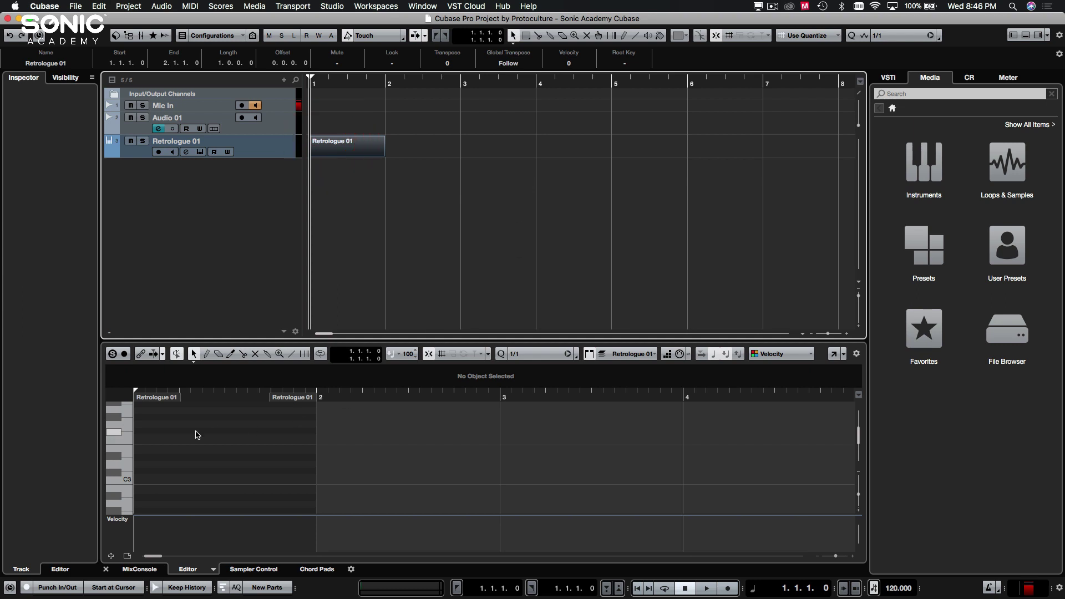
left_click(128, 479)
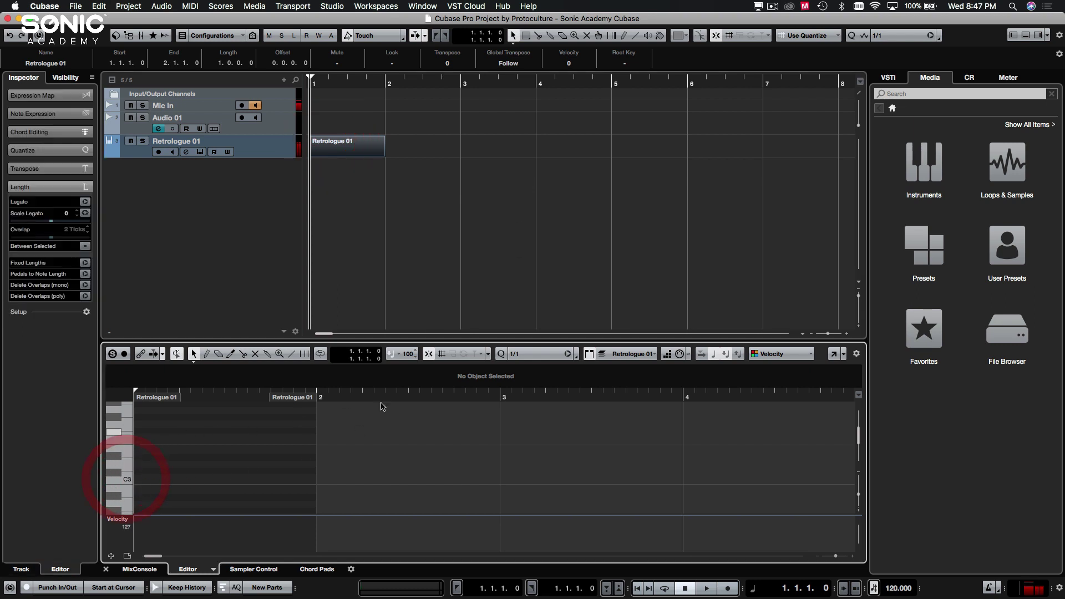
left_click(120, 484)
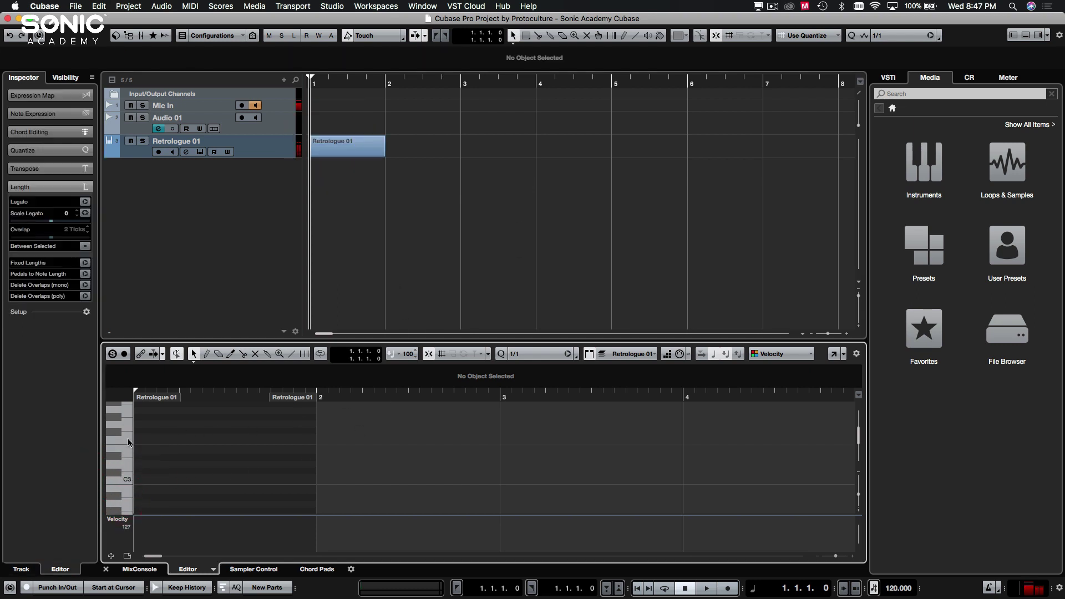
Draw an empty Audio 01 part over bars 1–2 and view it in the audio part editor
left_click(285, 157)
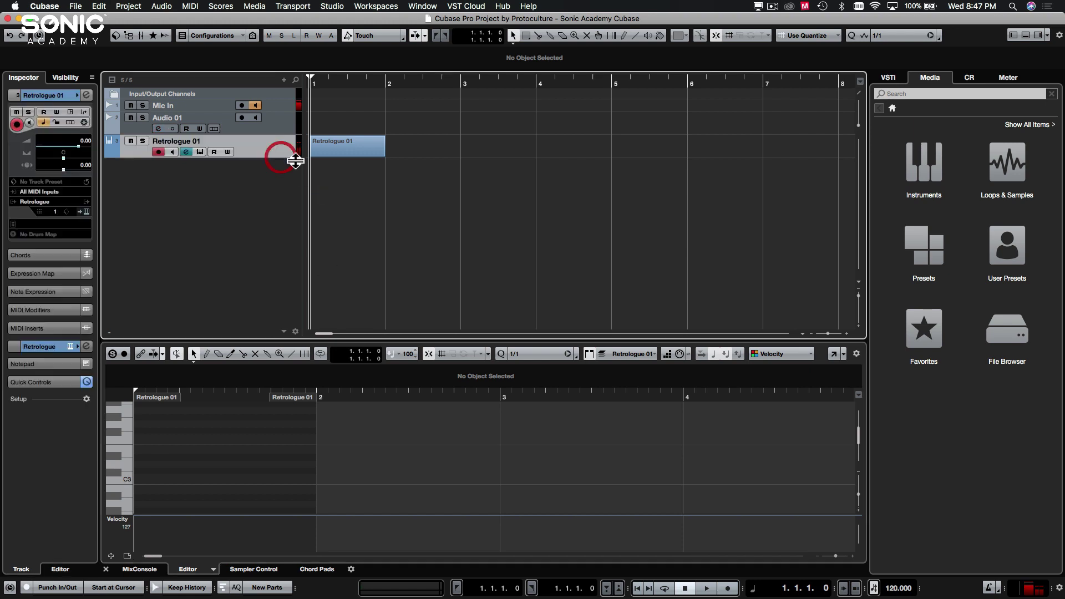
left_click(369, 171)
left_click_drag(333, 124, 383, 125)
left_click(388, 221)
left_click(338, 124)
left_click(264, 131)
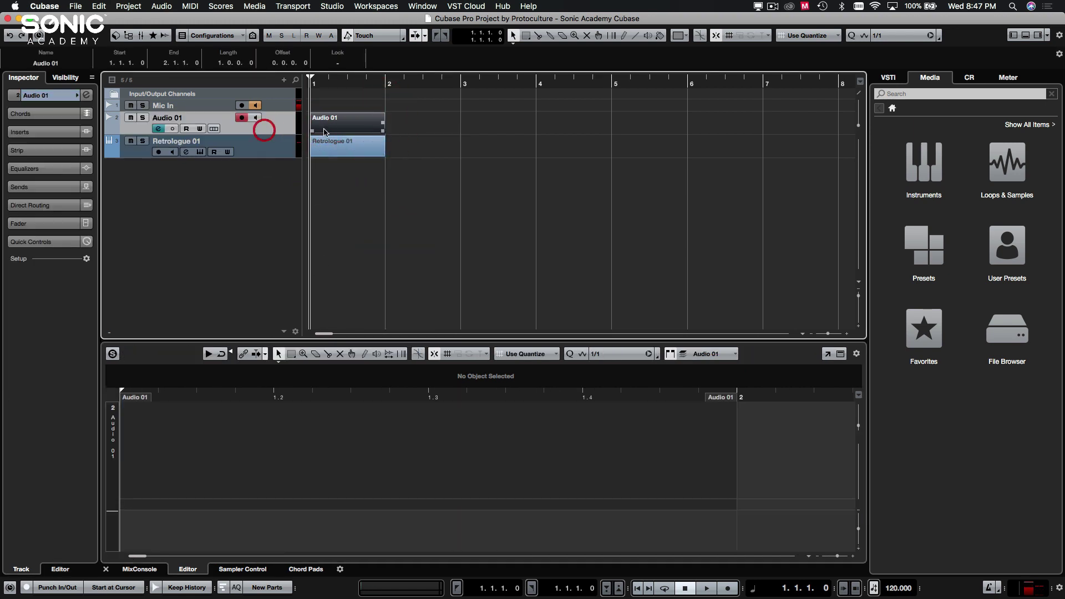
left_click(309, 440)
left_click(621, 428)
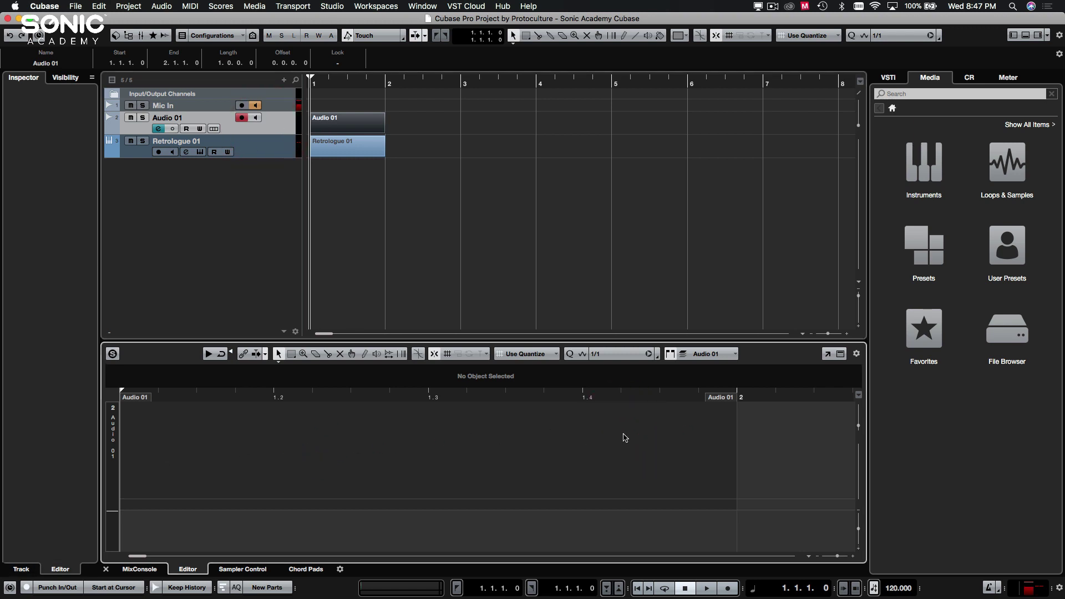
Select the Retrologue 01 part so it opens in the lower-zone Key Editor
left_click(404, 141)
left_click(339, 147)
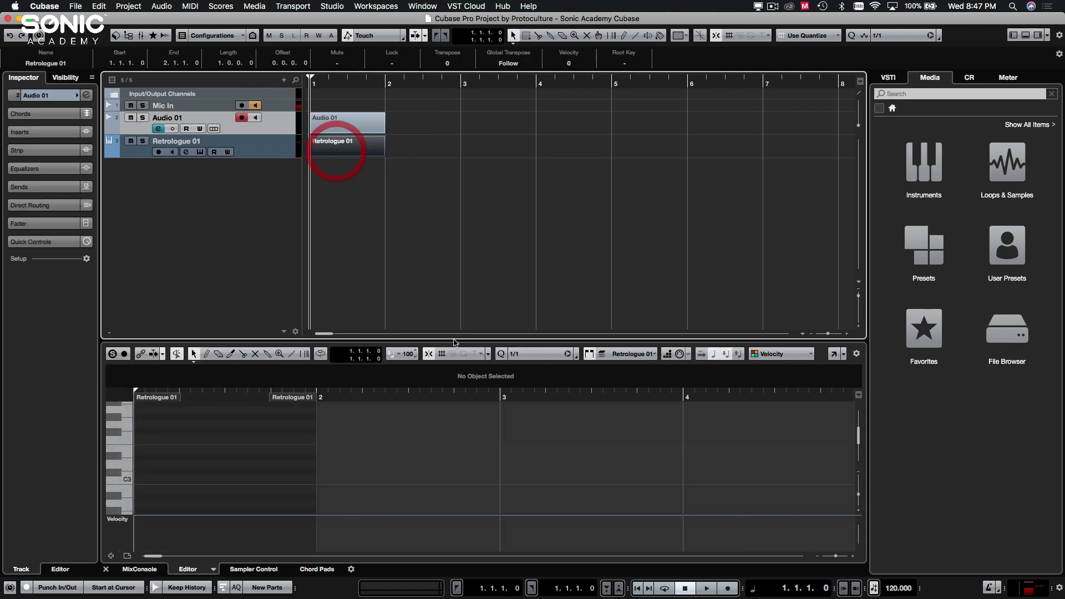
left_click(192, 455)
left_click(416, 191)
left_click(333, 178)
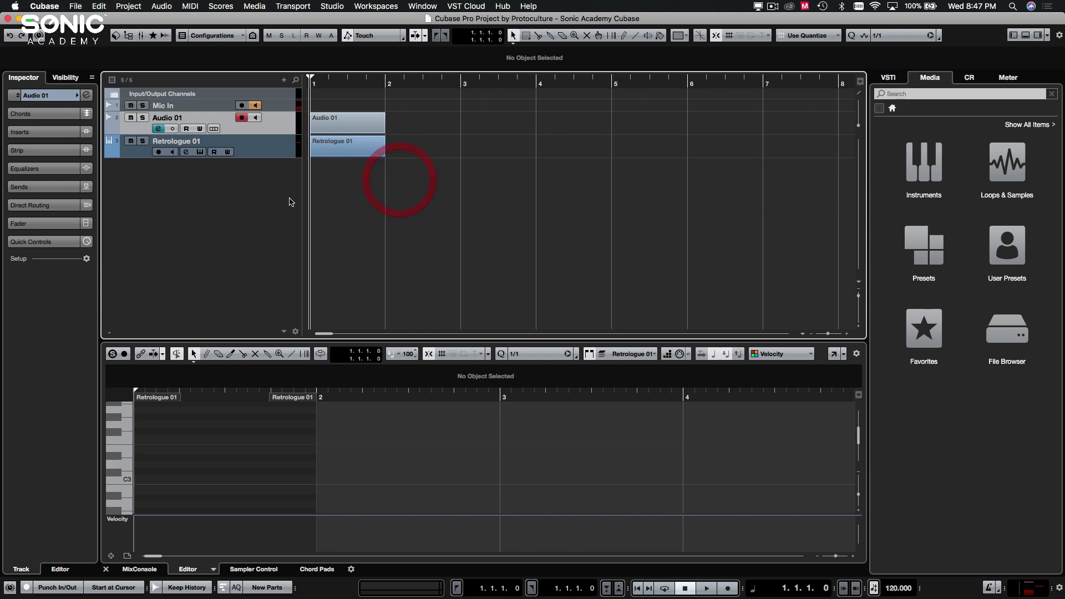
left_click(281, 144)
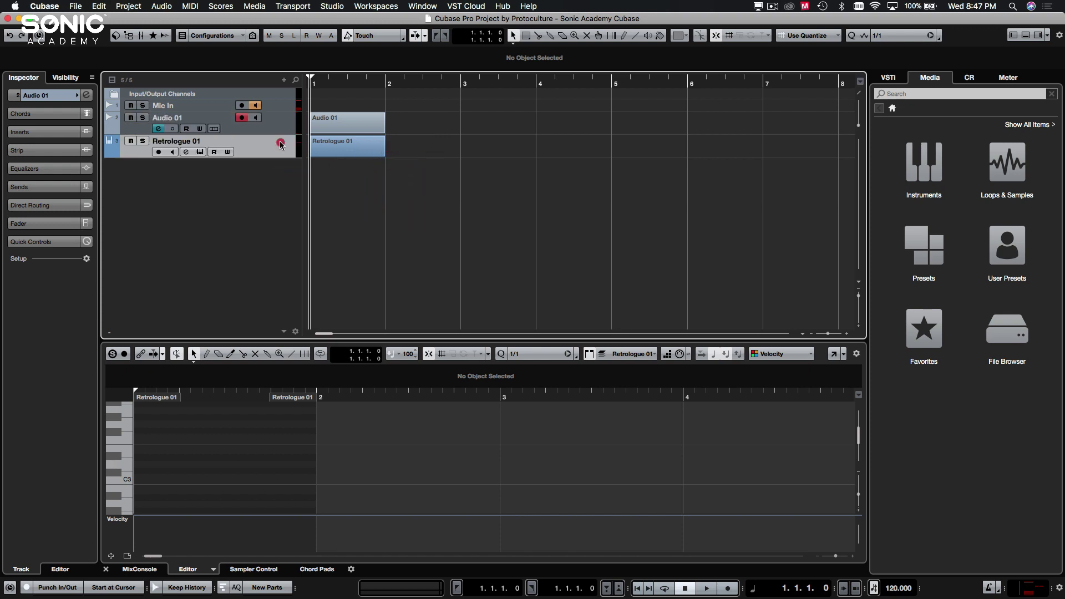
Switch the lower zone from Sampler Control to Chord Pads and select the Retrologue 01 track
left_click(254, 569)
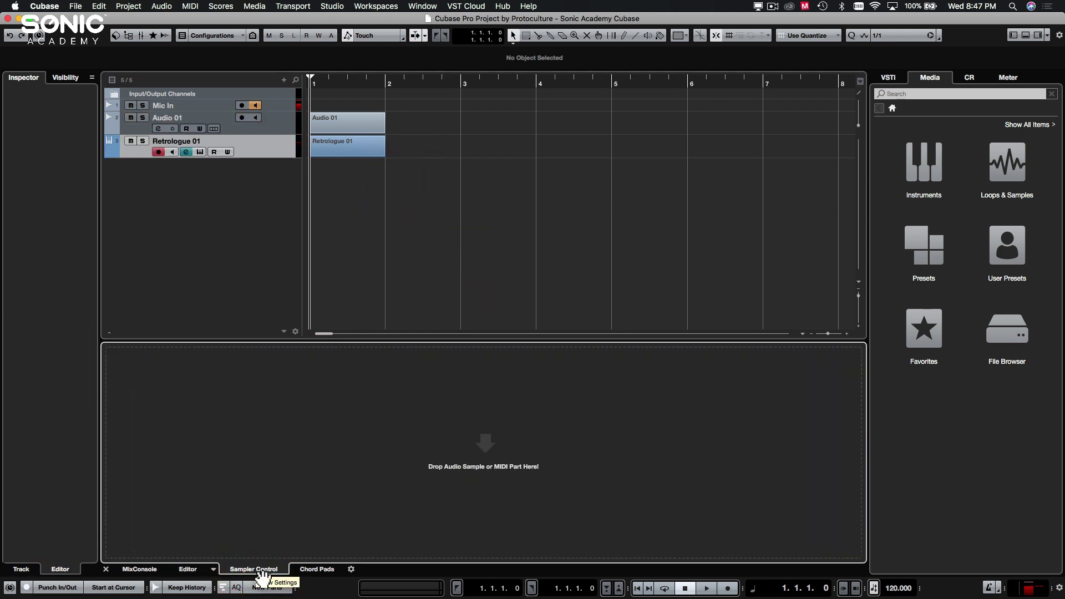
left_click(333, 571)
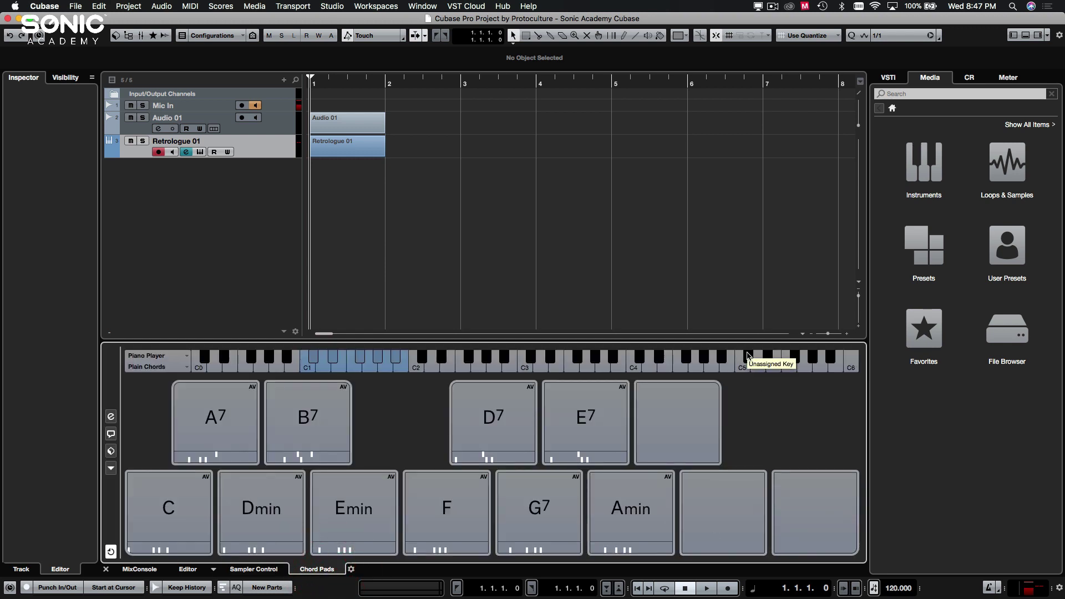
left_click(429, 242)
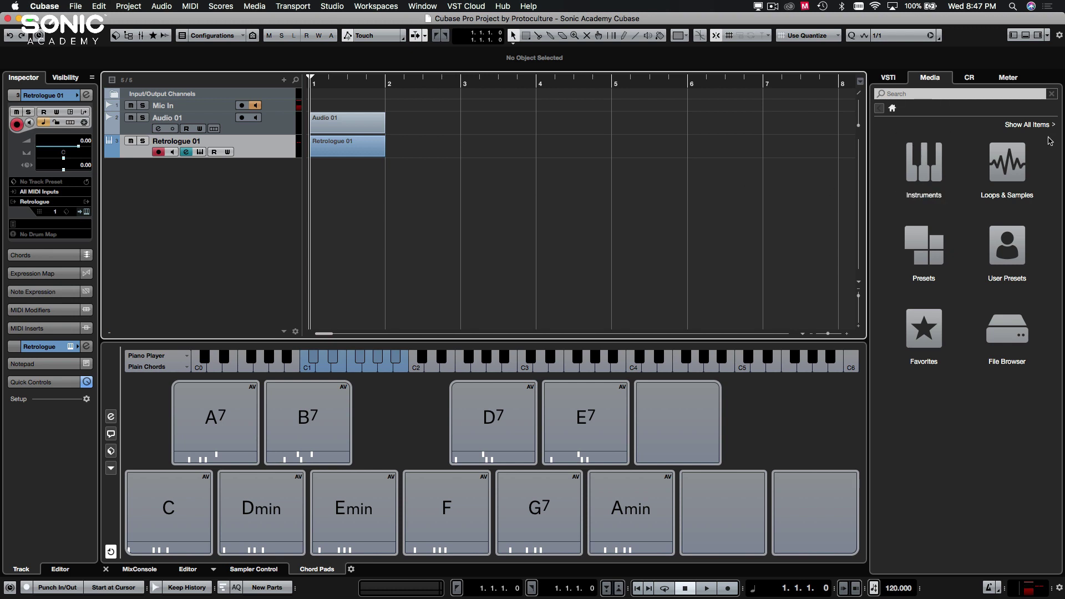
Open Loops & Samples in the Media zone and scroll through libraries from AM Signature Drums to Sequel Library
left_click(984, 485)
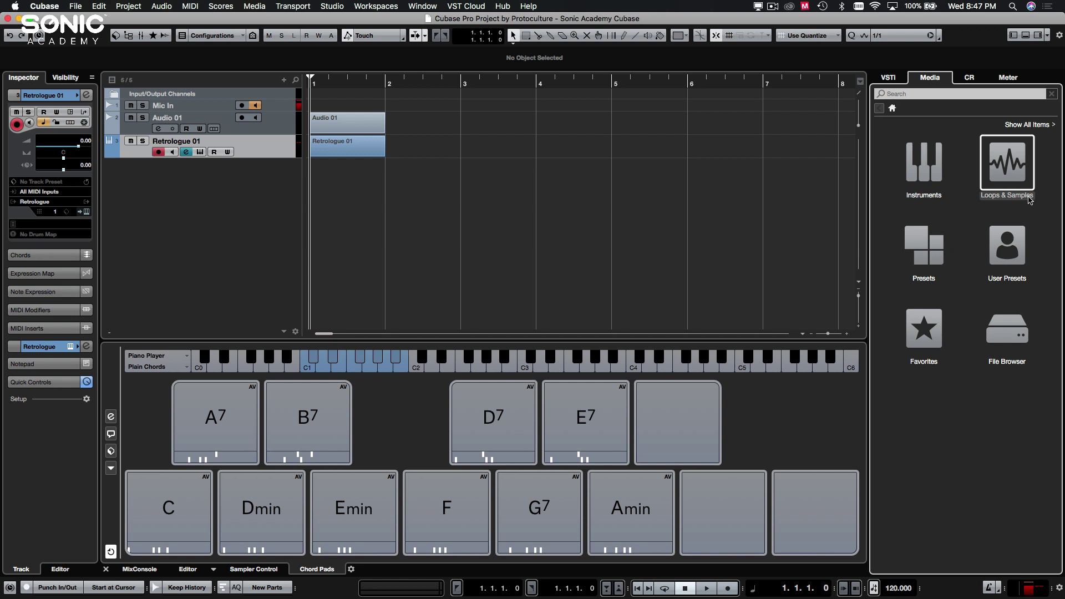
left_click(990, 180)
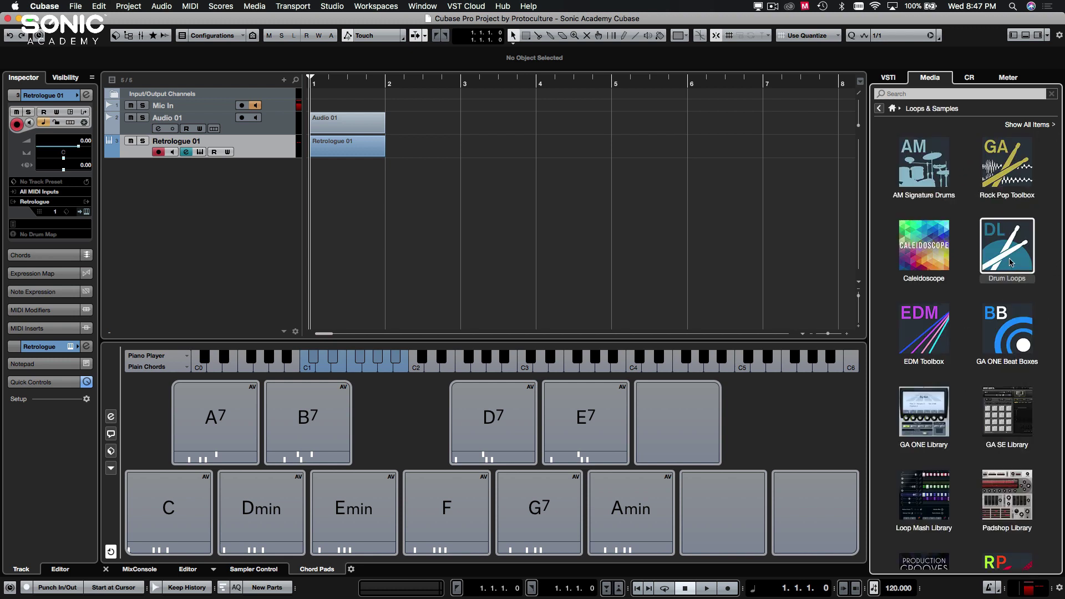
scroll(957, 270, "down", 4)
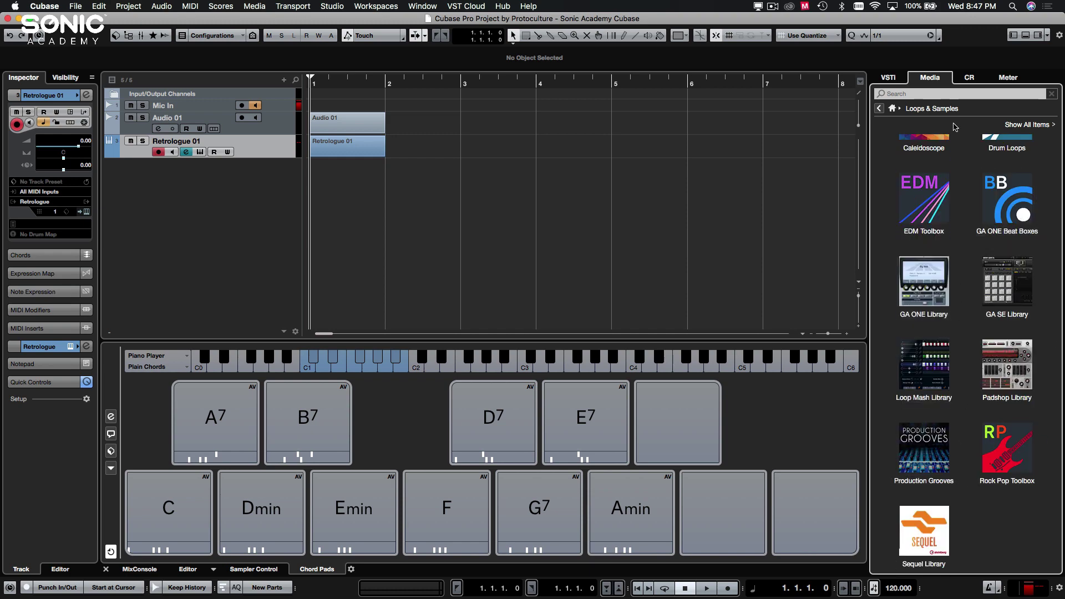
scroll(1012, 247, "up", 3)
scroll(991, 225, "down", 2)
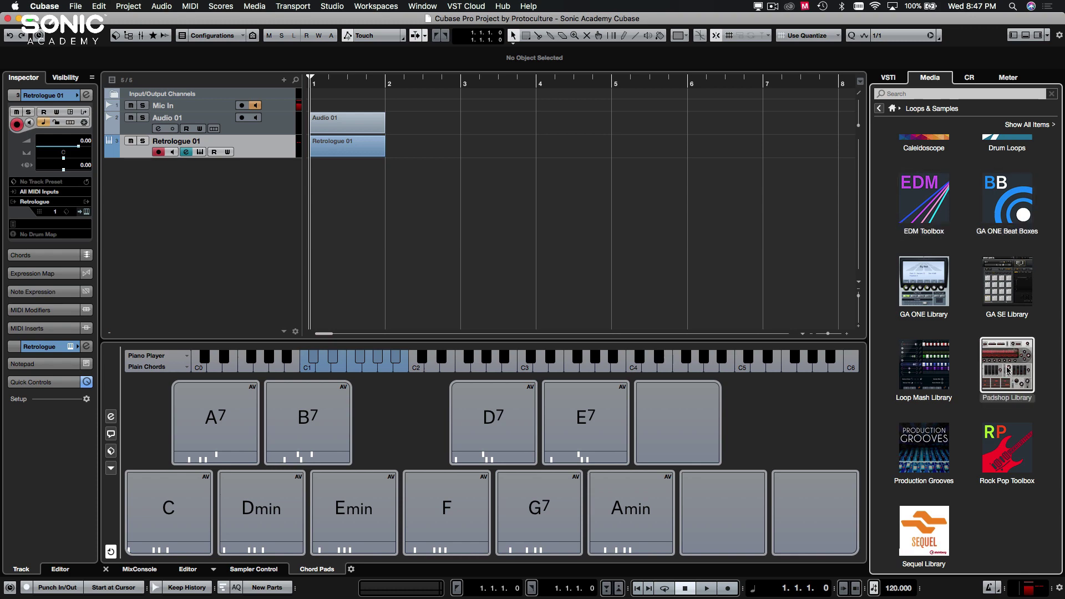
left_click(1011, 349)
scroll(904, 240, "up", 3)
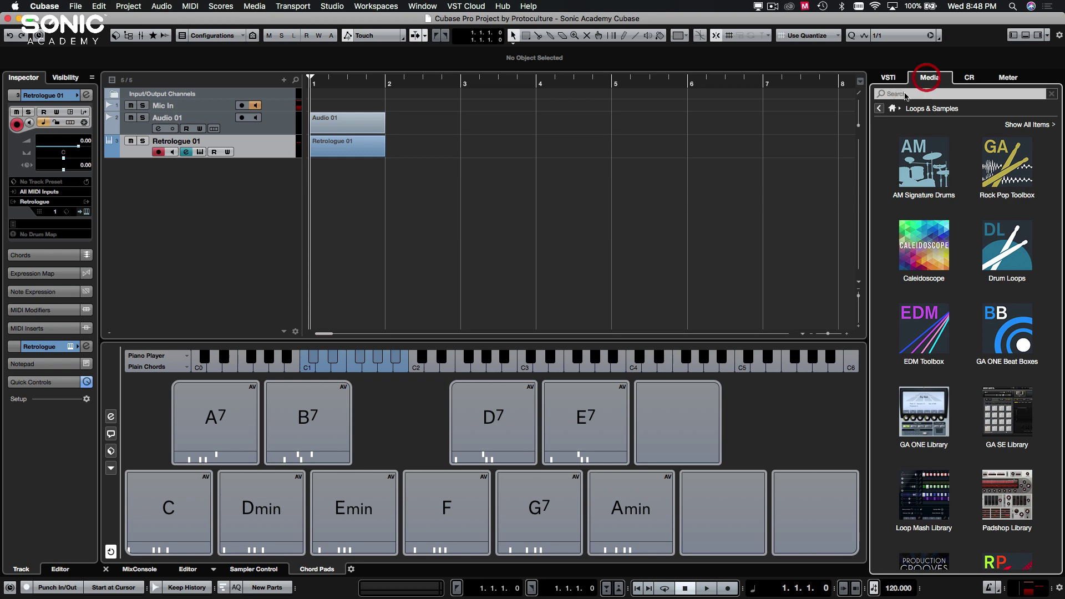
In the File Browser, navigate Sonic Academy > Ultimate Drums Complete > Dubstep to the Hats + Cymbals folder
left_click(892, 108)
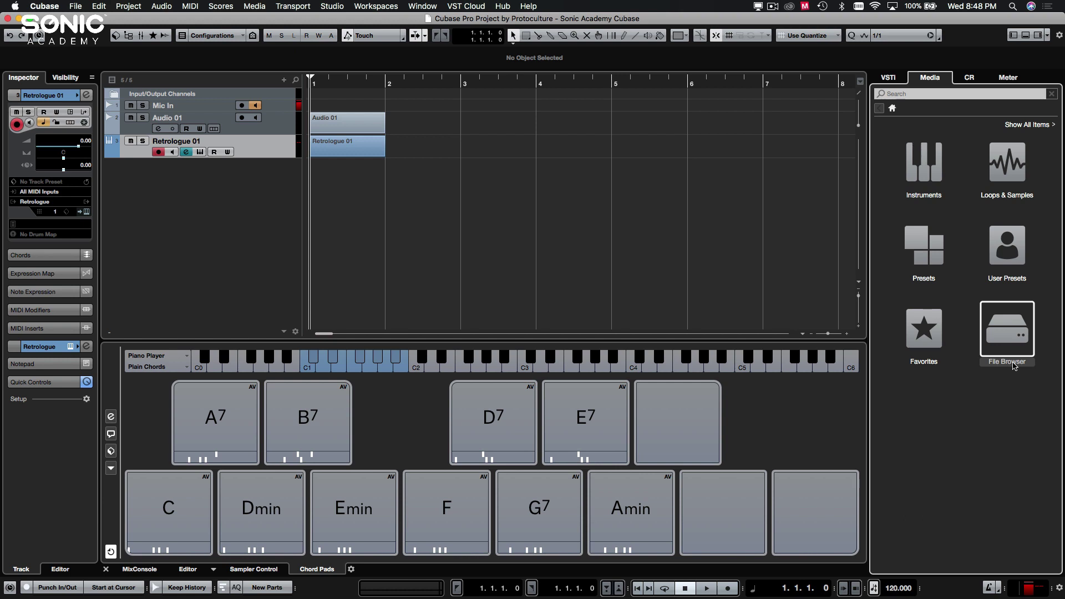
left_click(1014, 327)
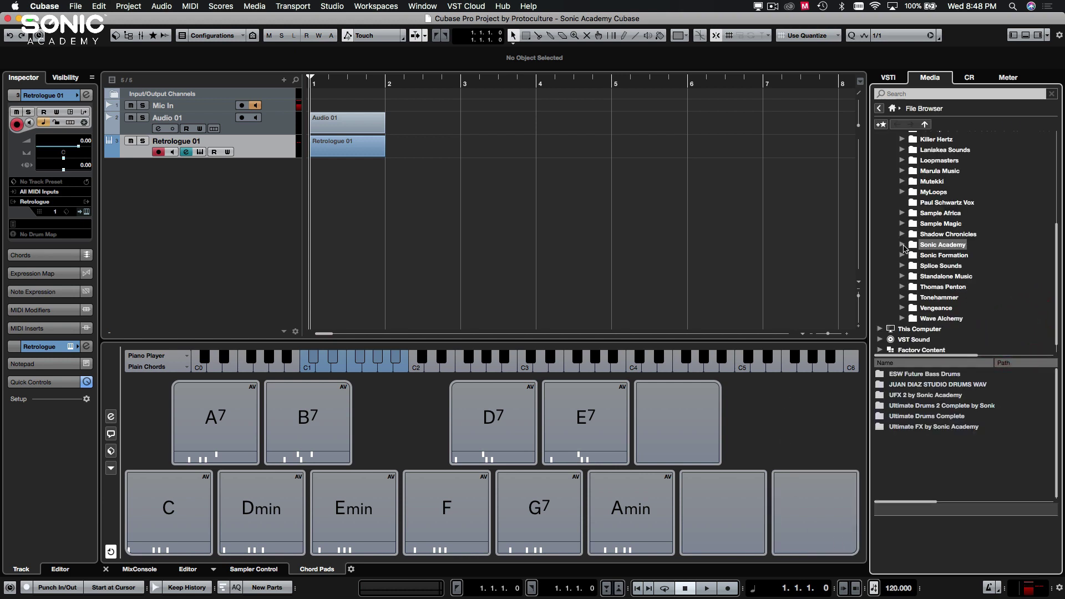
left_click(903, 245)
scroll(938, 216, "down", 5)
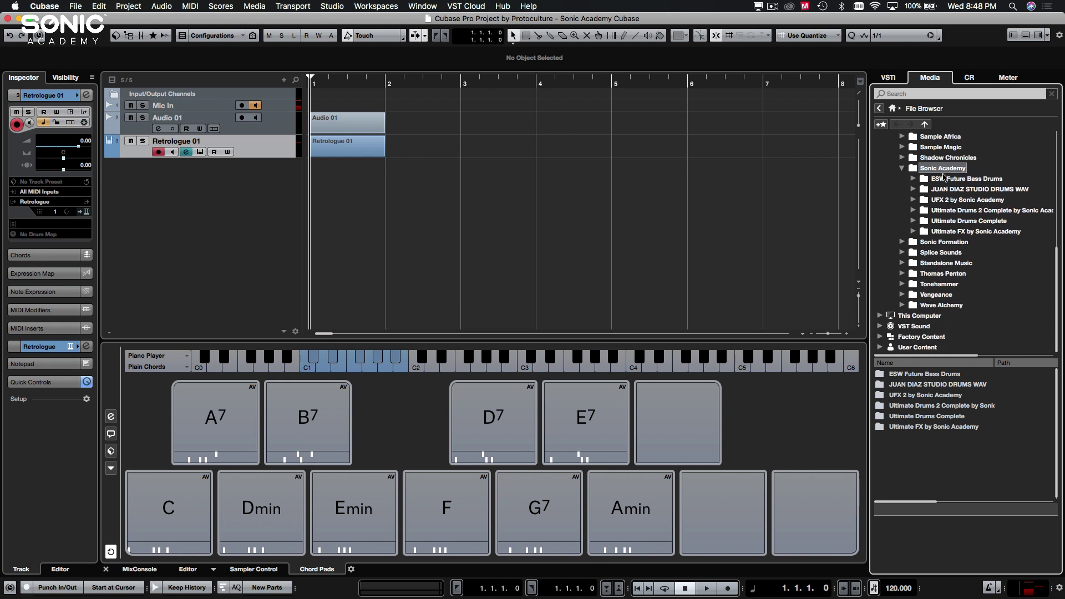
left_click(947, 189)
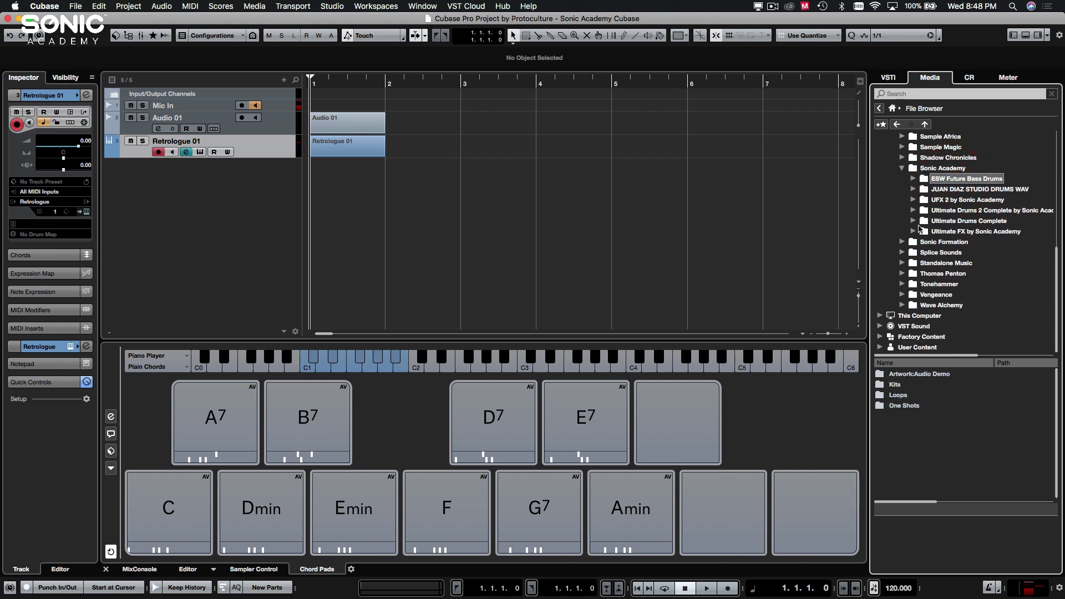
left_click(913, 221)
scroll(938, 230, "down", 3)
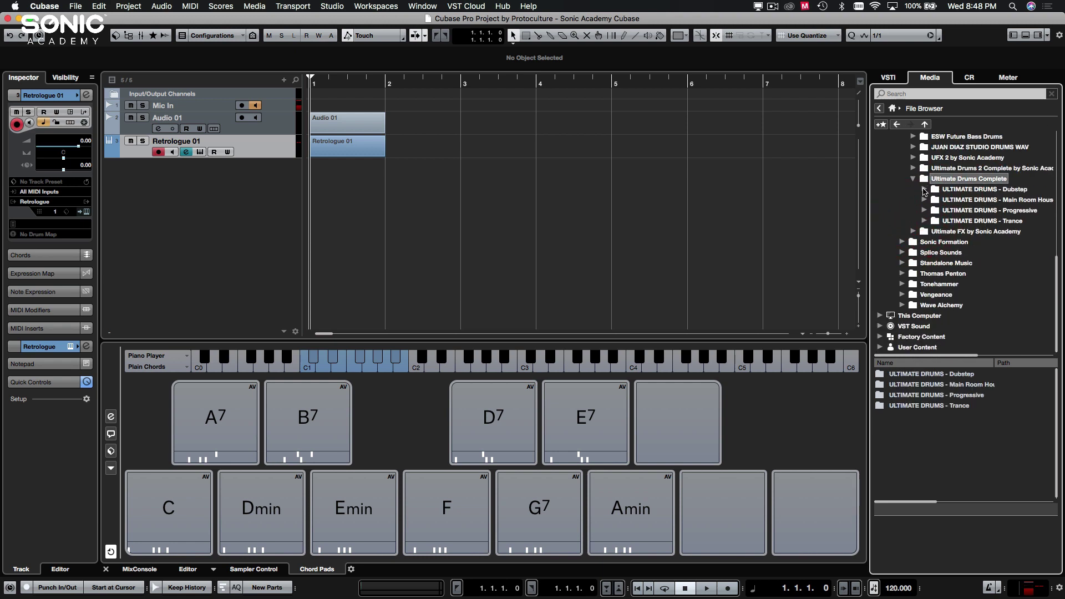
left_click(925, 189)
scroll(992, 214, "up", 2)
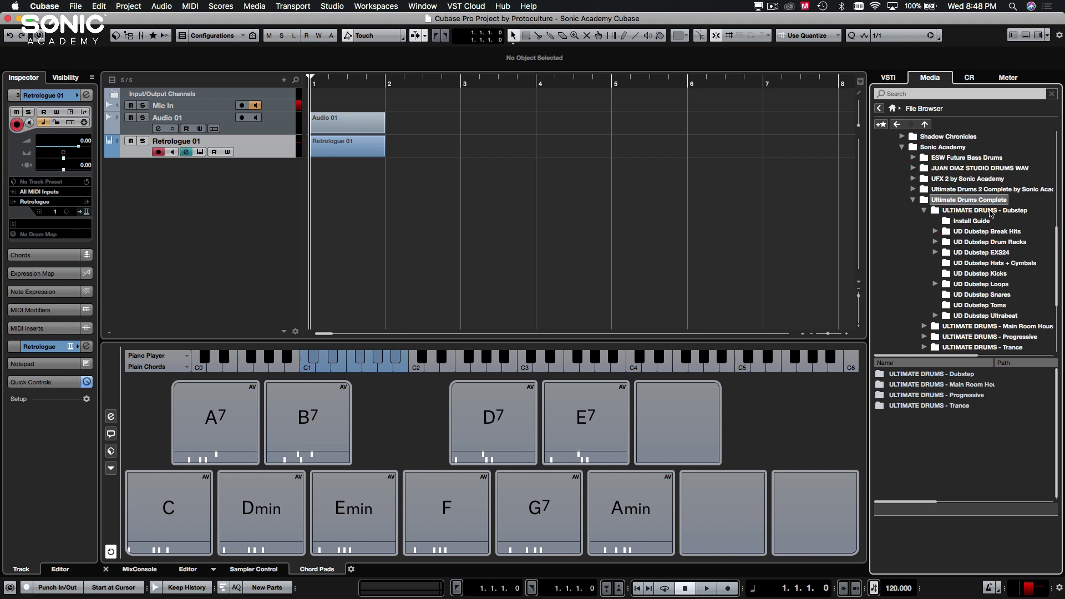
left_click(948, 252)
left_click(935, 253)
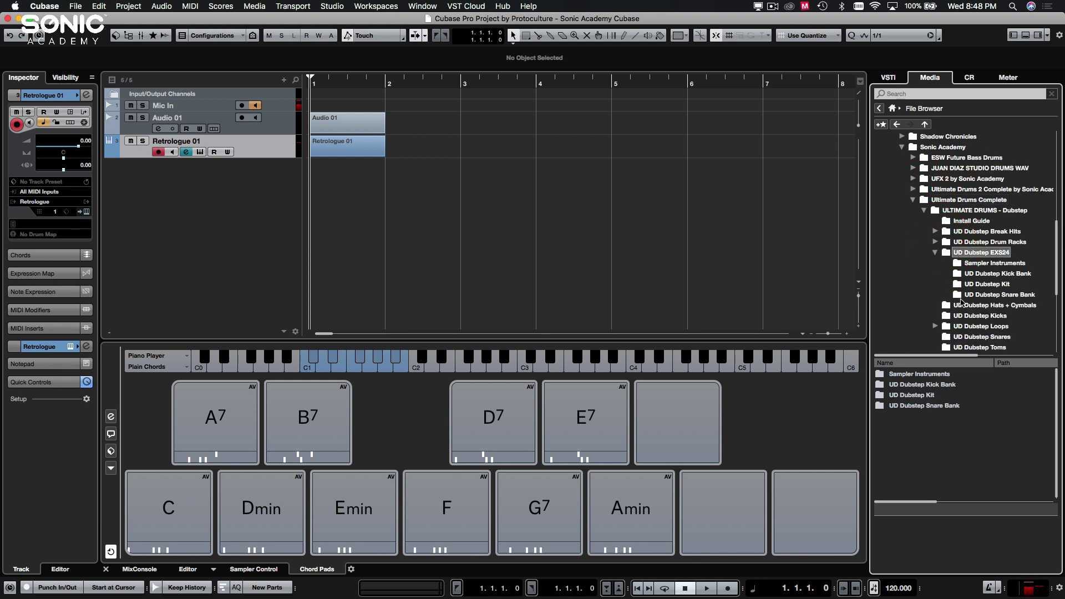
left_click(960, 305)
Audition the Crash-05, Tamb-01, Hats-06, Crash-03 and Hats-02 samples
left_click(922, 416)
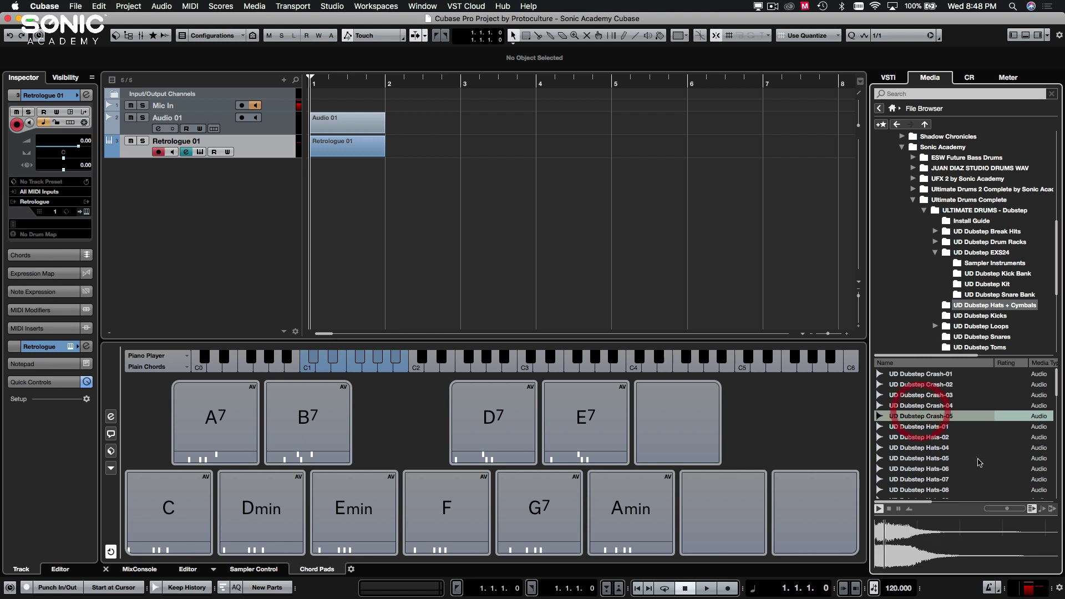
left_click(959, 472)
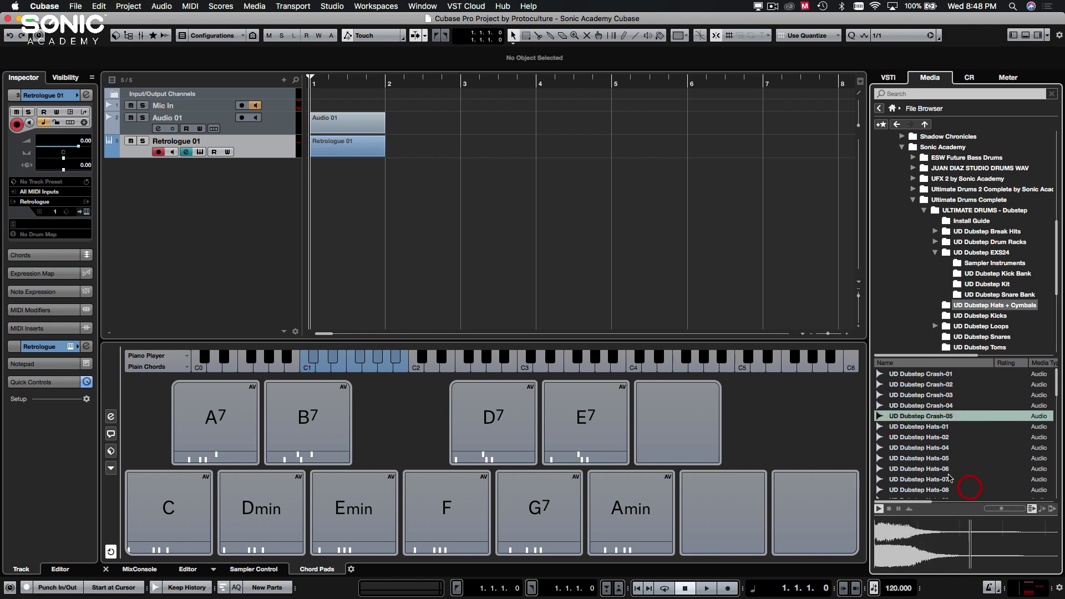
scroll(959, 472, "down", 15)
left_click(959, 473)
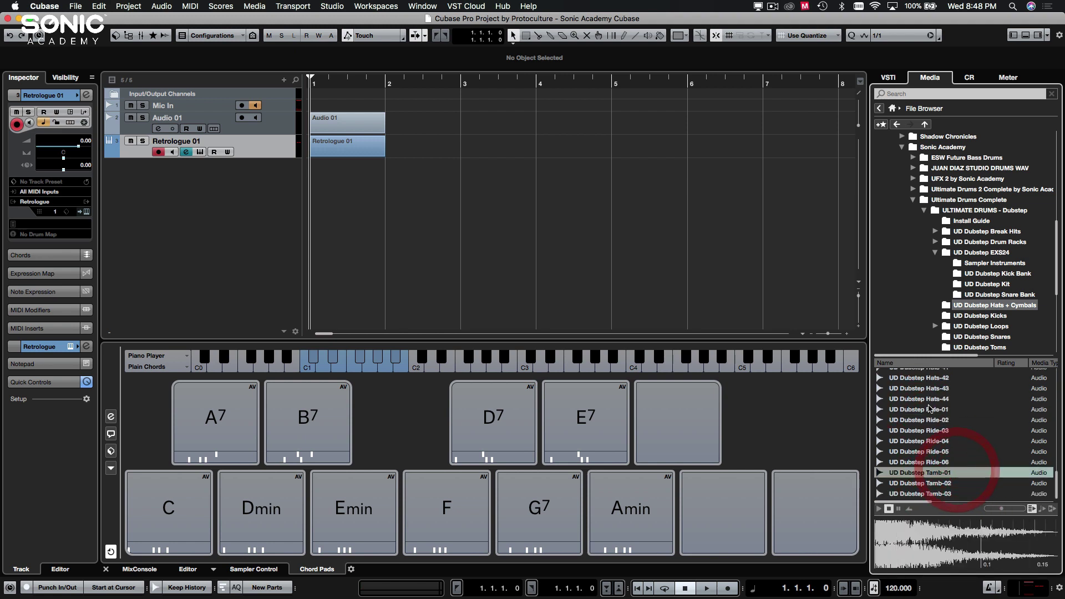
scroll(963, 378, "up", 10)
scroll(963, 374, "up", 2)
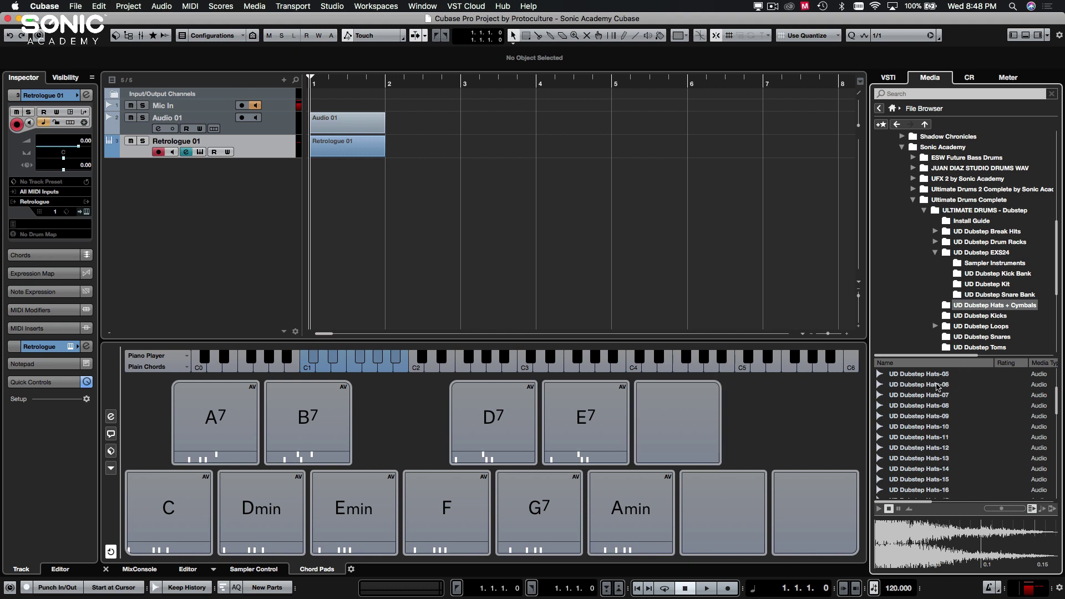
left_click(924, 385)
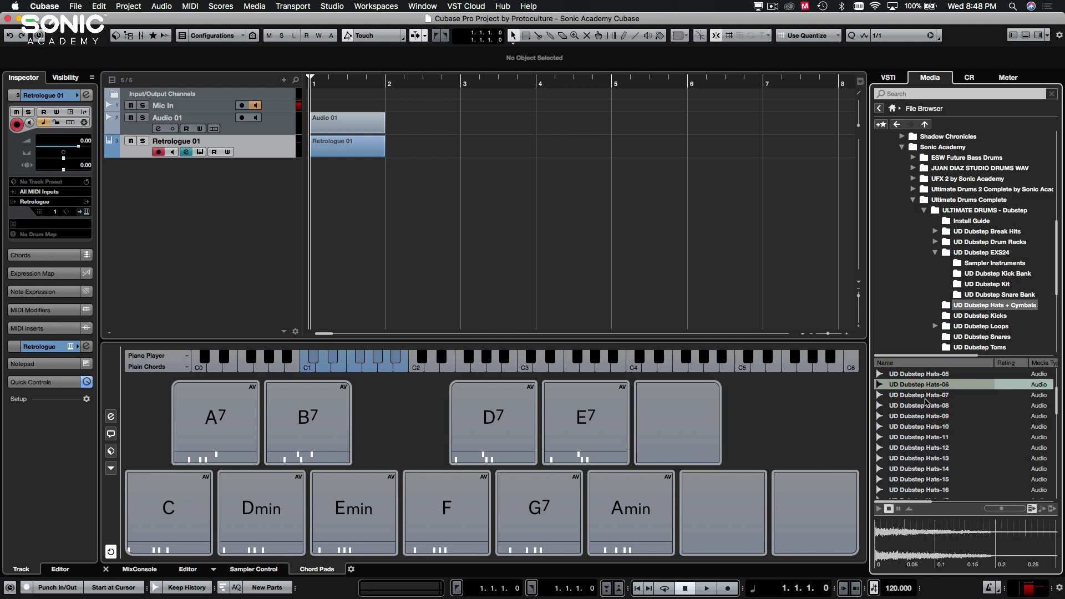
key("Up")
key("Up")
key("Up")
key("Up")
key("Up")
key("Up")
key("Up")
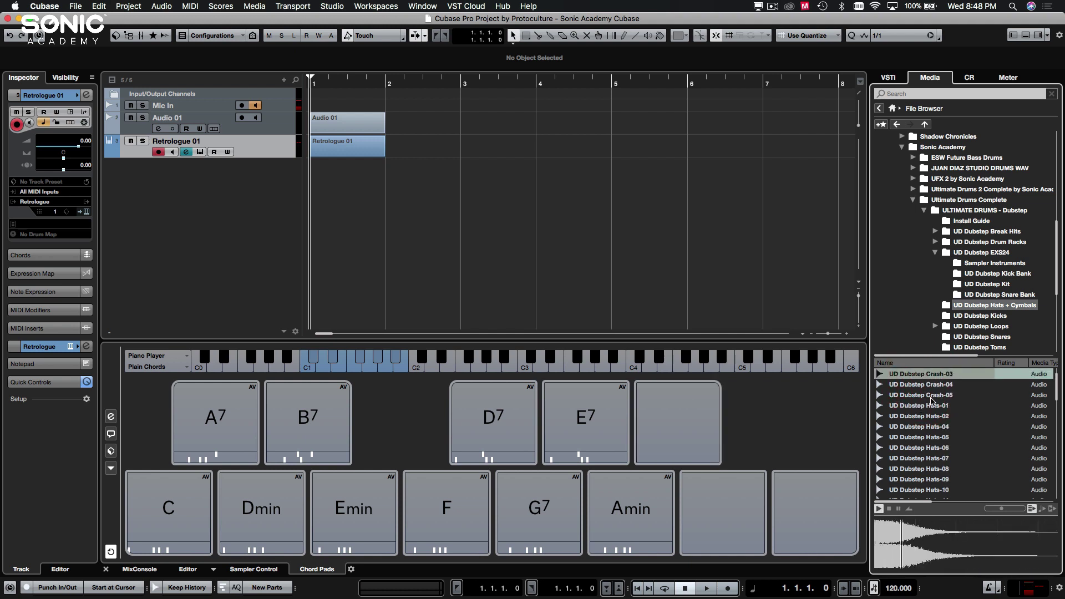
left_click(925, 397)
left_click(943, 416)
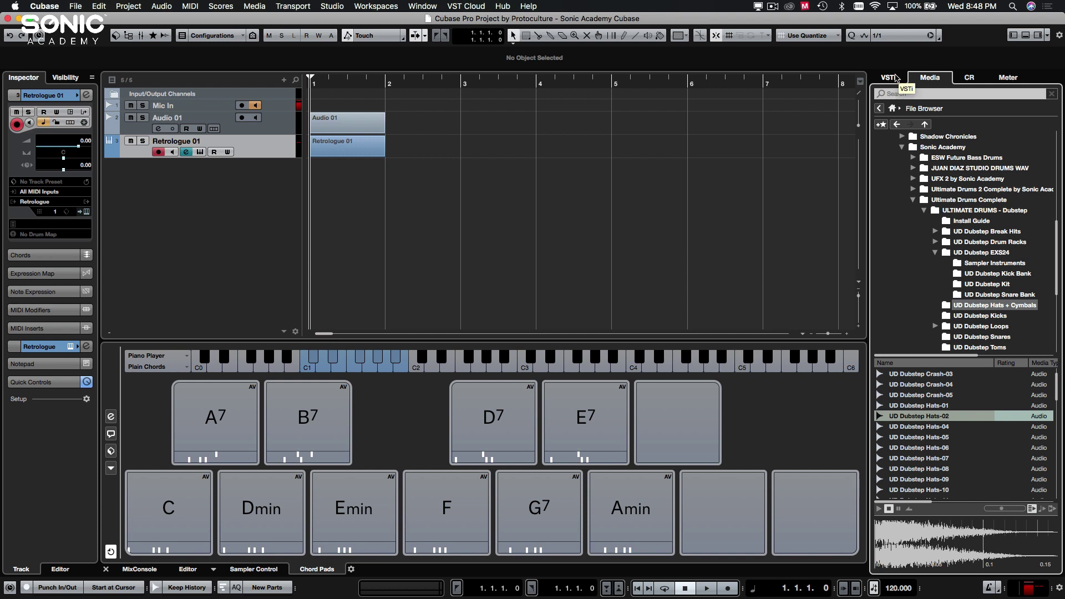
From the VSTi rack, add a Groove Agent SE instrument track via Add Track Instrument
left_click(900, 78)
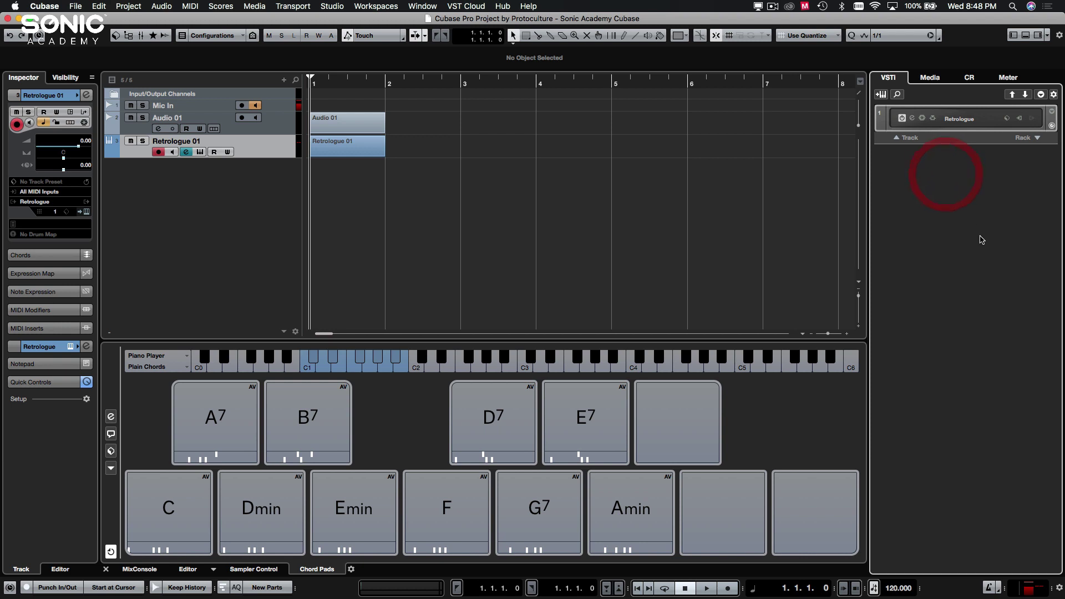
left_click(882, 94)
left_click(542, 176)
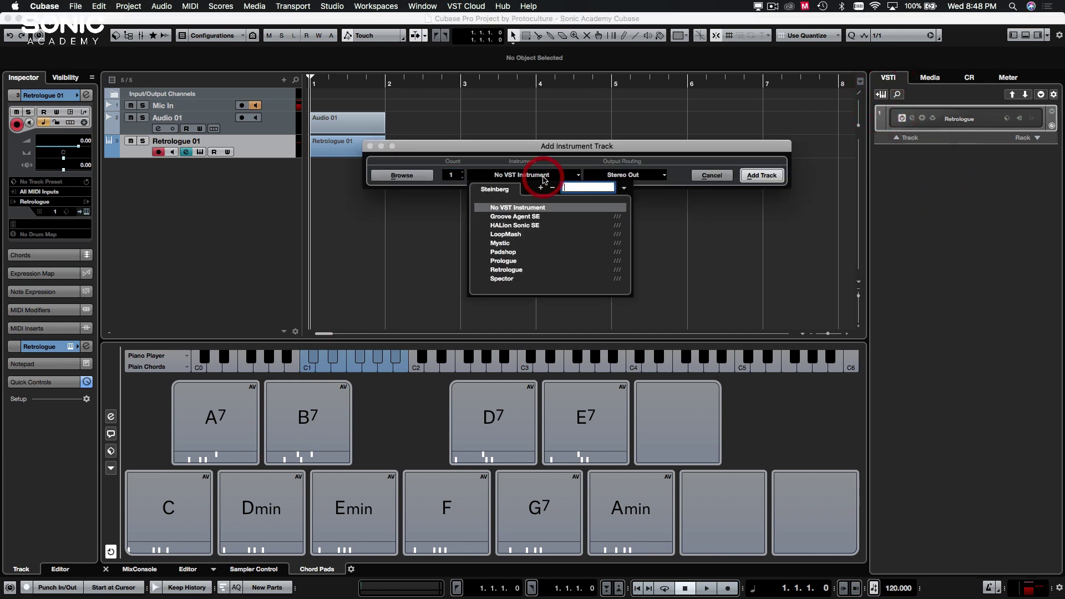
left_click(524, 217)
left_click(770, 176)
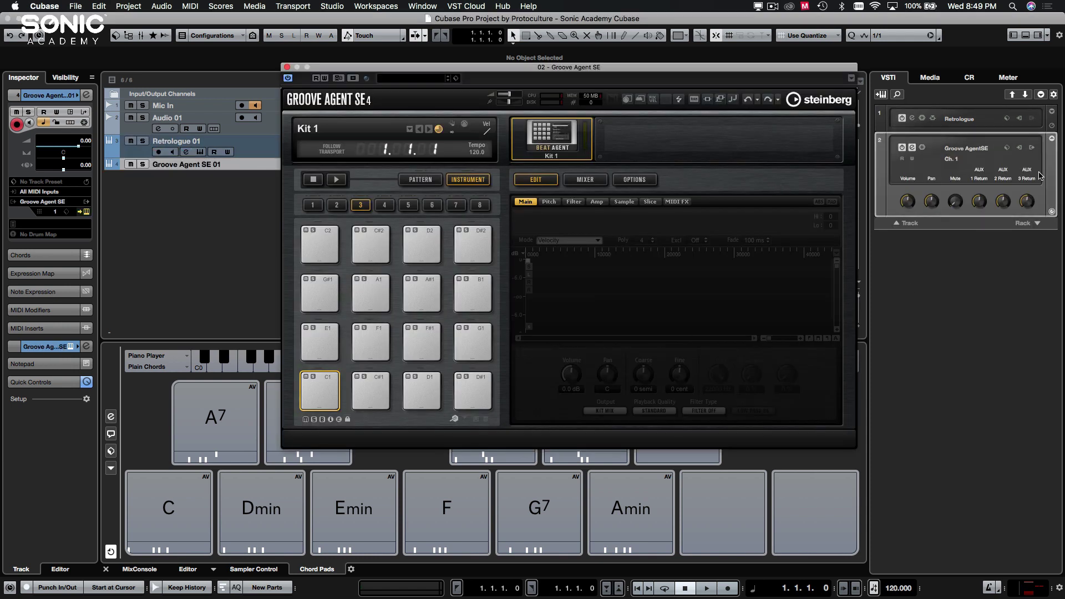
Dismiss the instrument popup and close the Groove Agent SE plug-in window
left_click(1038, 223)
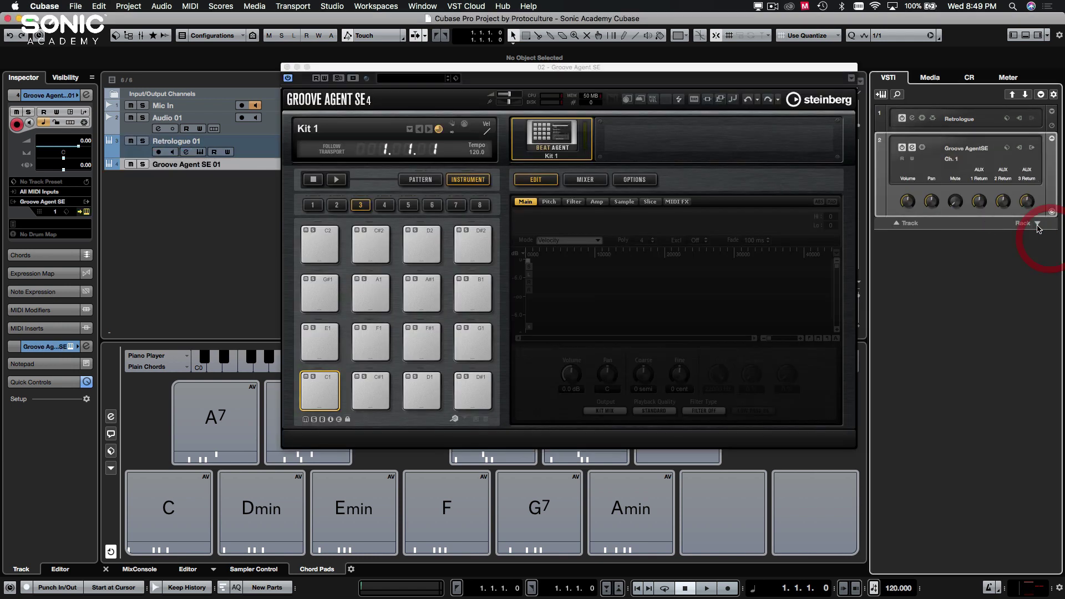
left_click(960, 379)
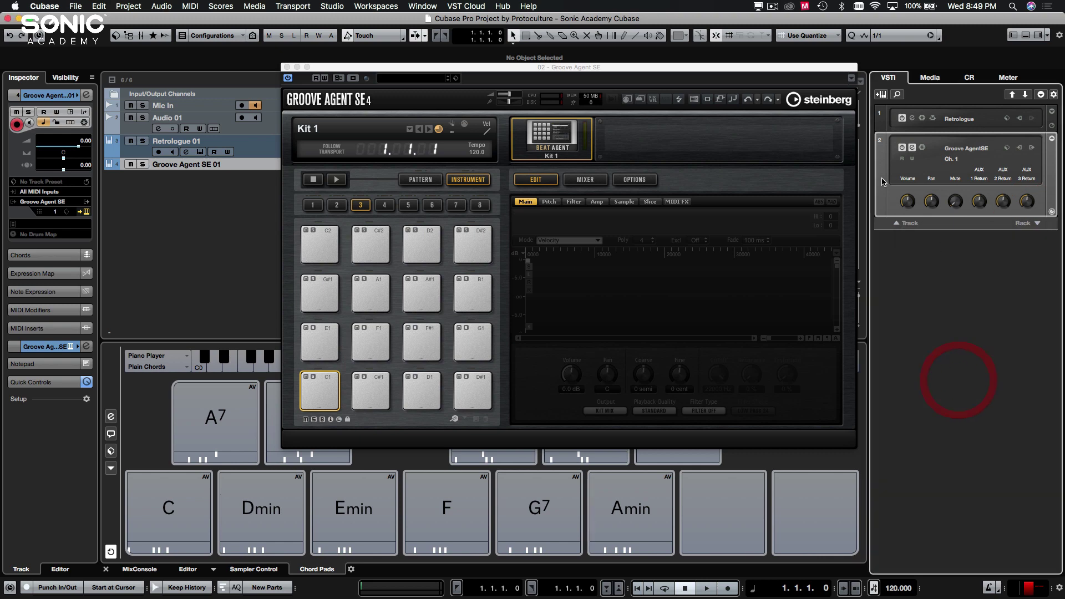
left_click(287, 68)
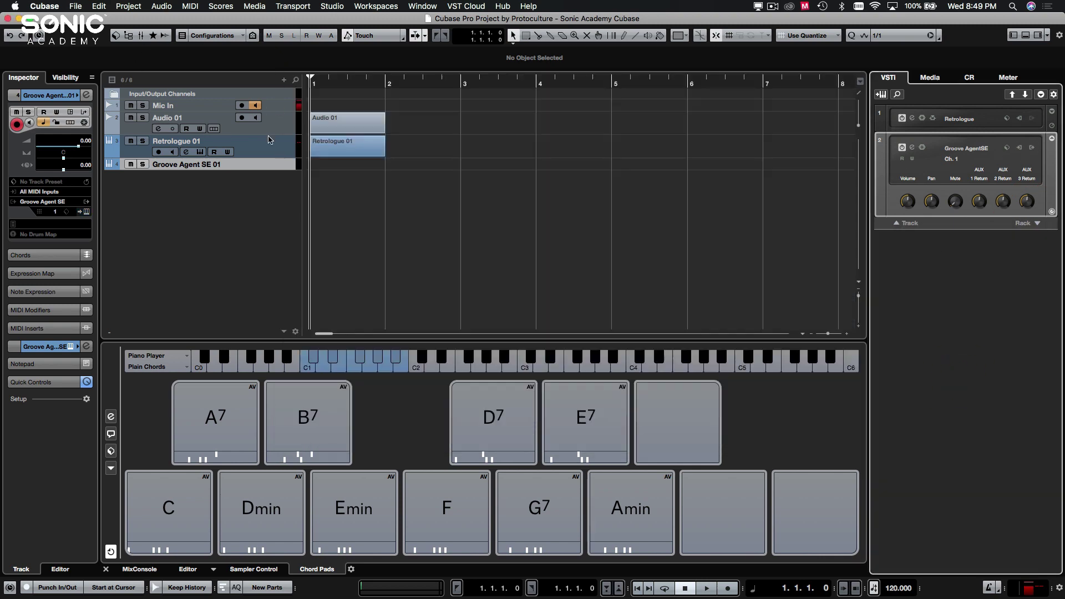
Remove the Groove Agent SE track, then load Groove Agent SE into the rack with its own MIDI track
right_click(261, 162)
left_click(305, 202)
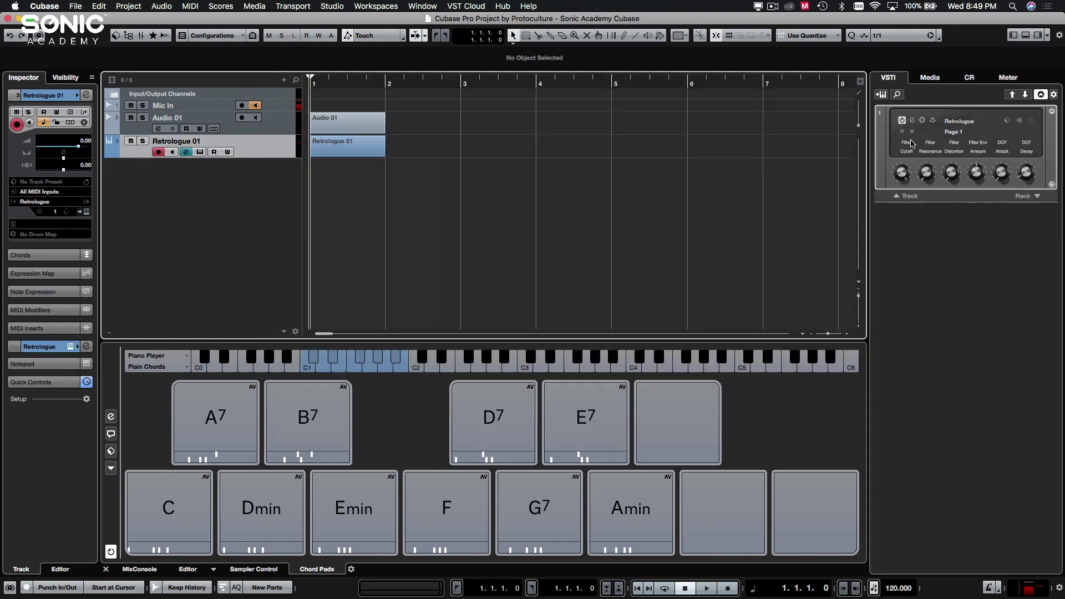
left_click(1038, 196)
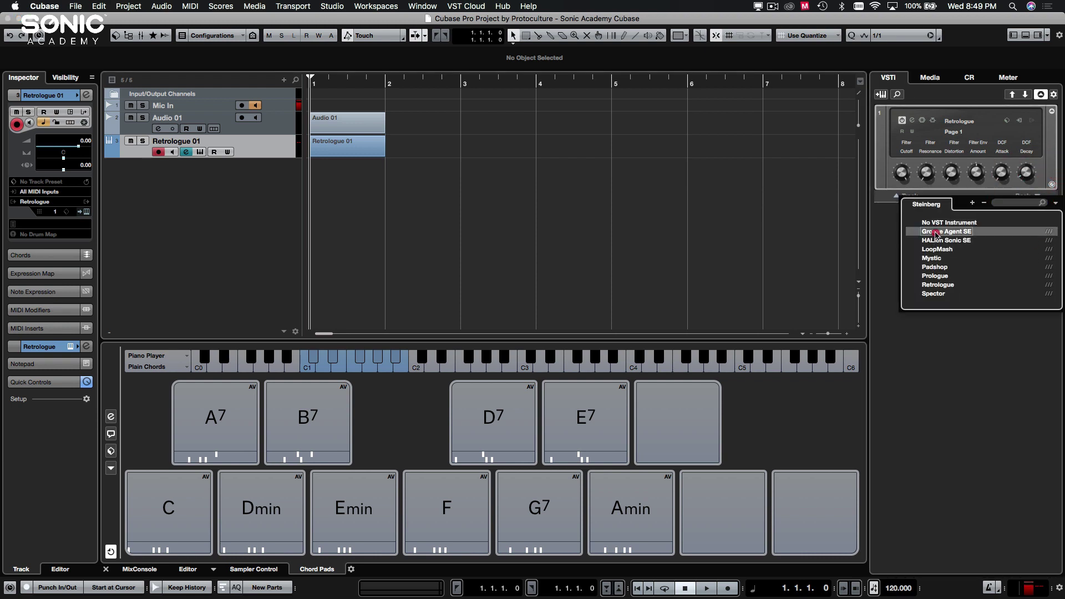
left_click(936, 232)
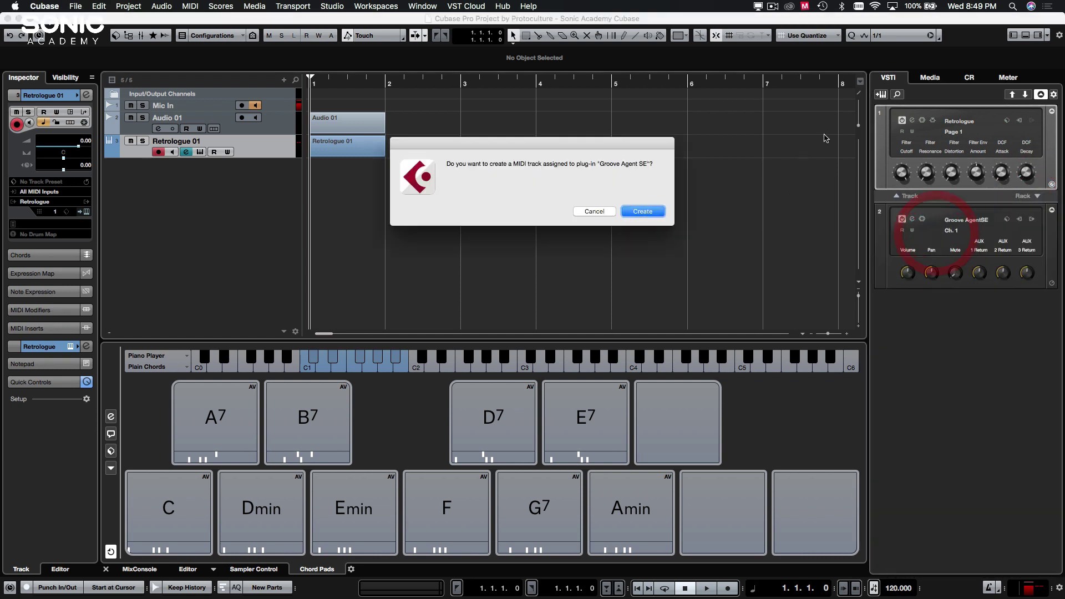
left_click(644, 213)
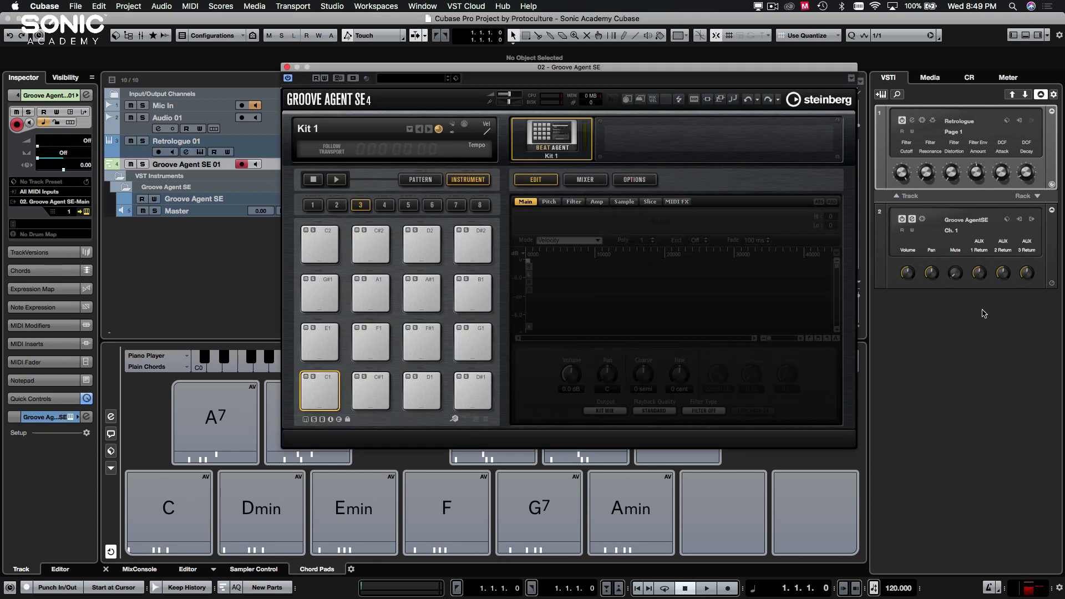
left_click(287, 67)
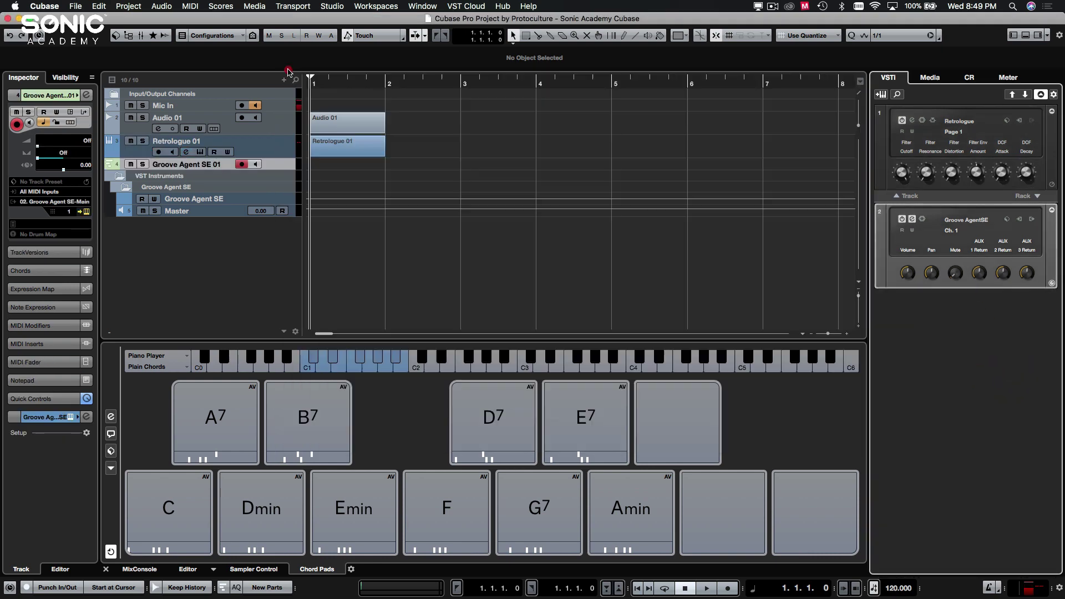
Select the Master output and Groove Agent SE rows to inspect the new setup
left_click(226, 196)
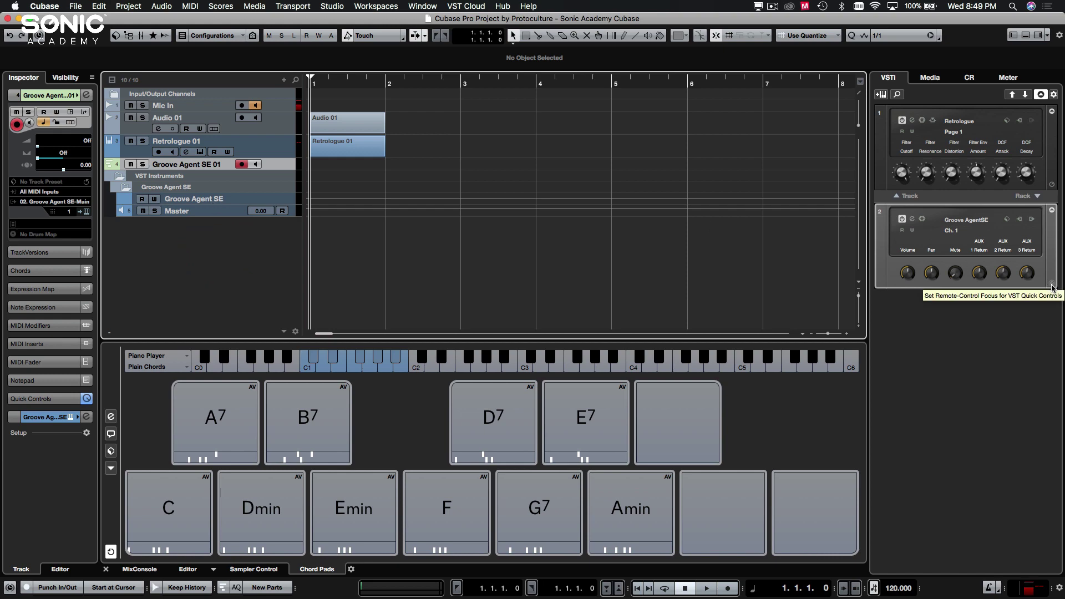
left_click(884, 247)
left_click(203, 211)
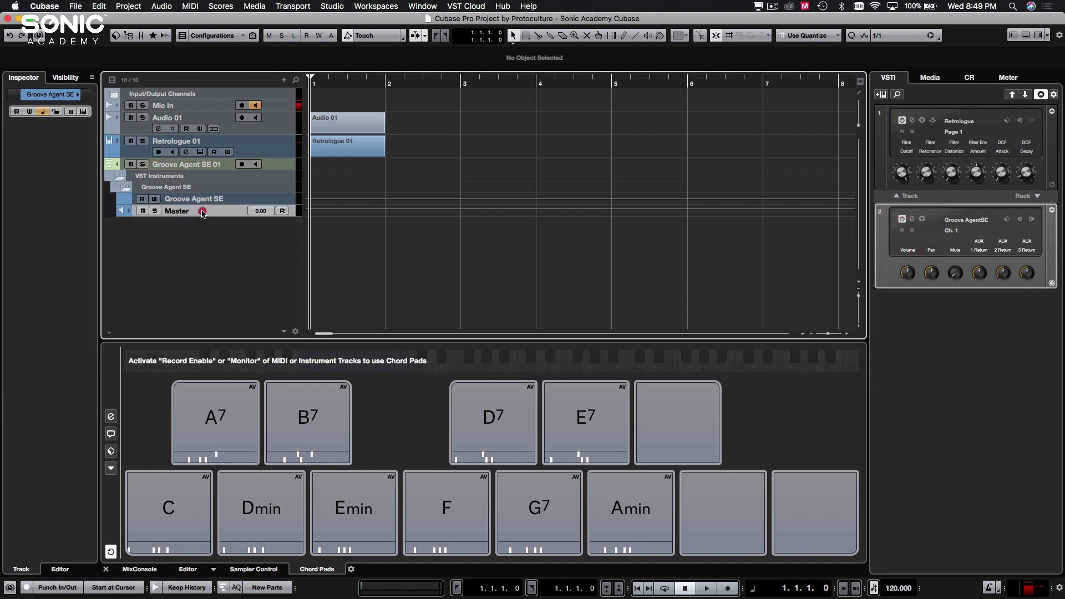
left_click(209, 200)
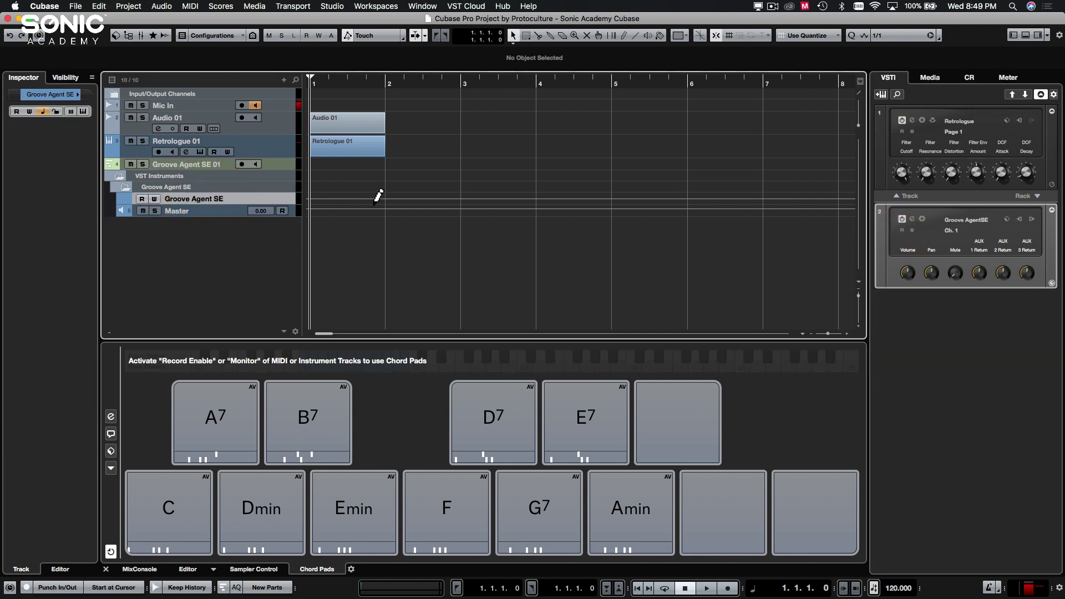
left_click(183, 249)
left_click(1001, 387)
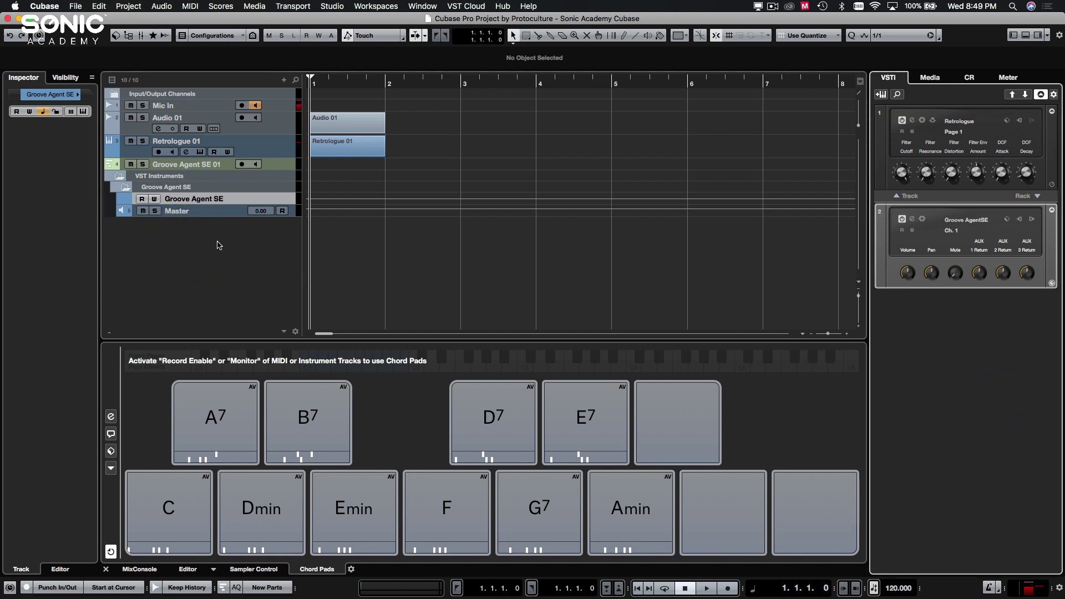
left_click(225, 241)
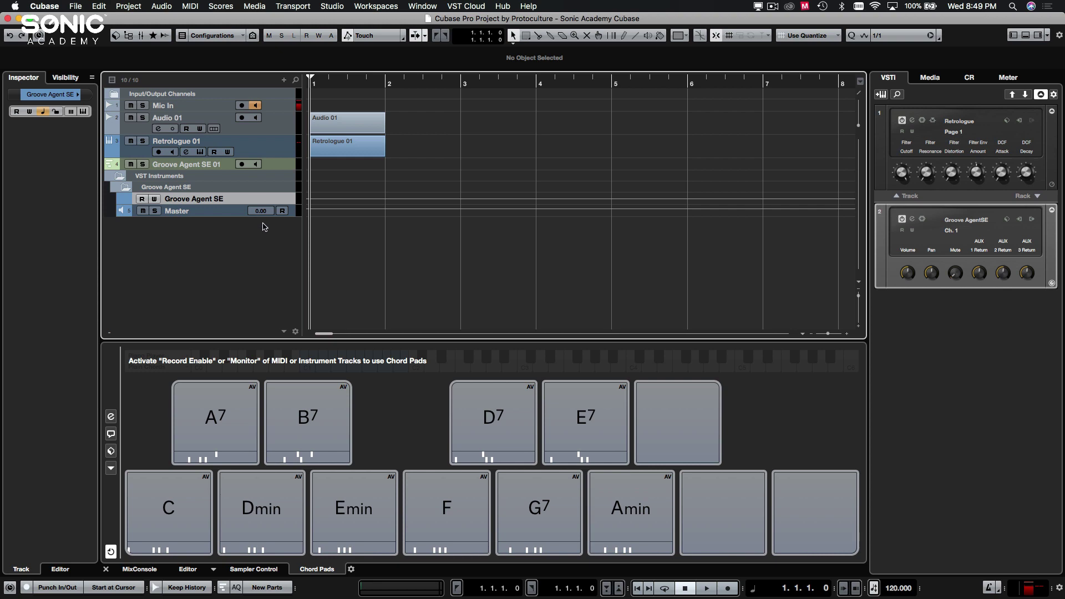
Add a MIDI 01 track routed to 02. Groove Agent SE-Main and enlarge the track rows
right_click(287, 100)
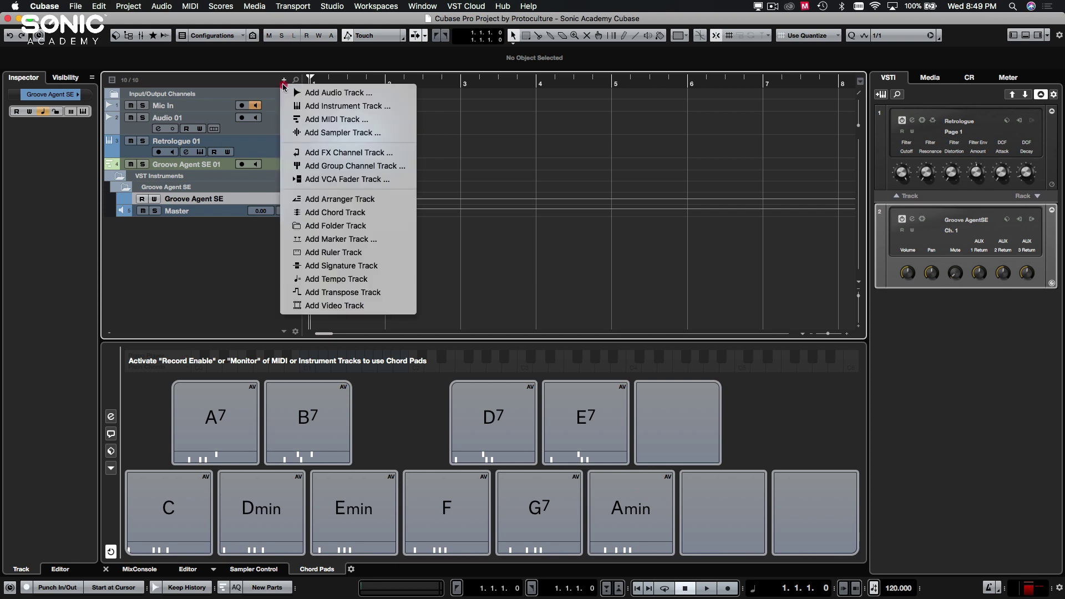
left_click(308, 115)
left_click(826, 184)
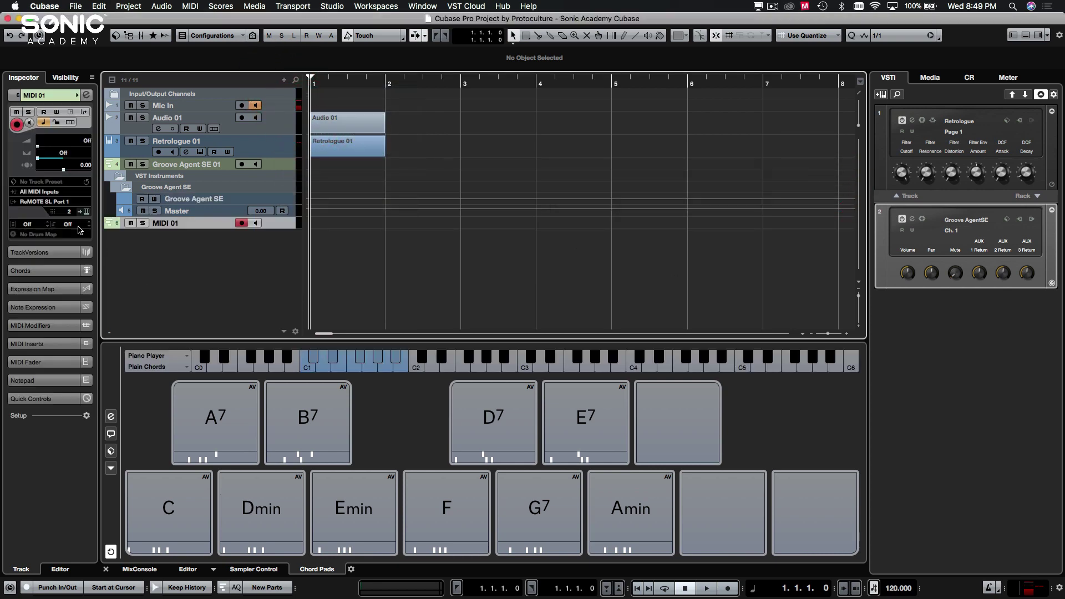
left_click(60, 202)
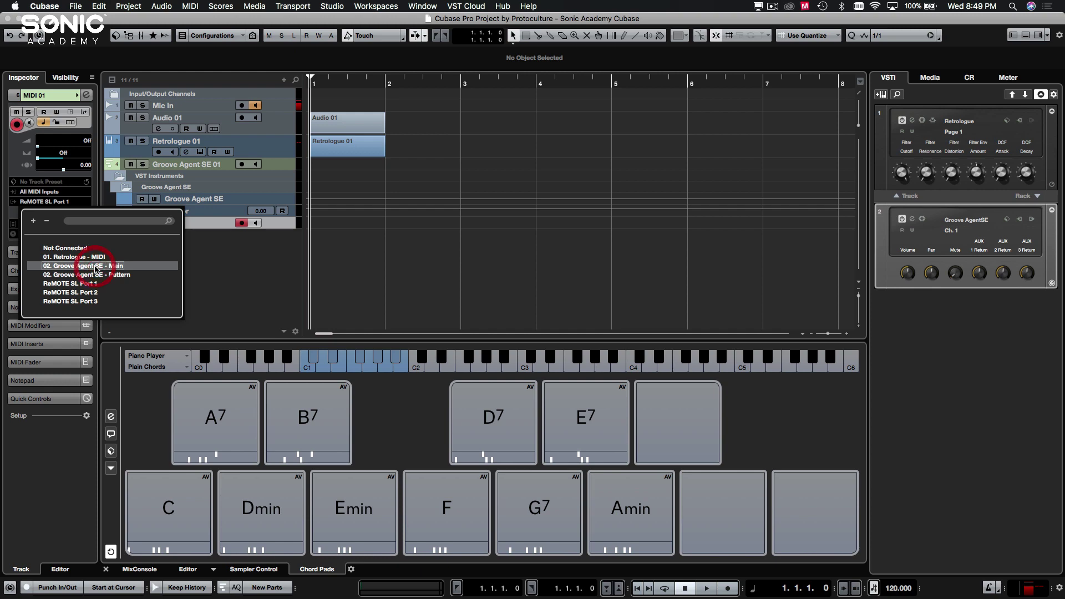
left_click(89, 266)
left_click(238, 272)
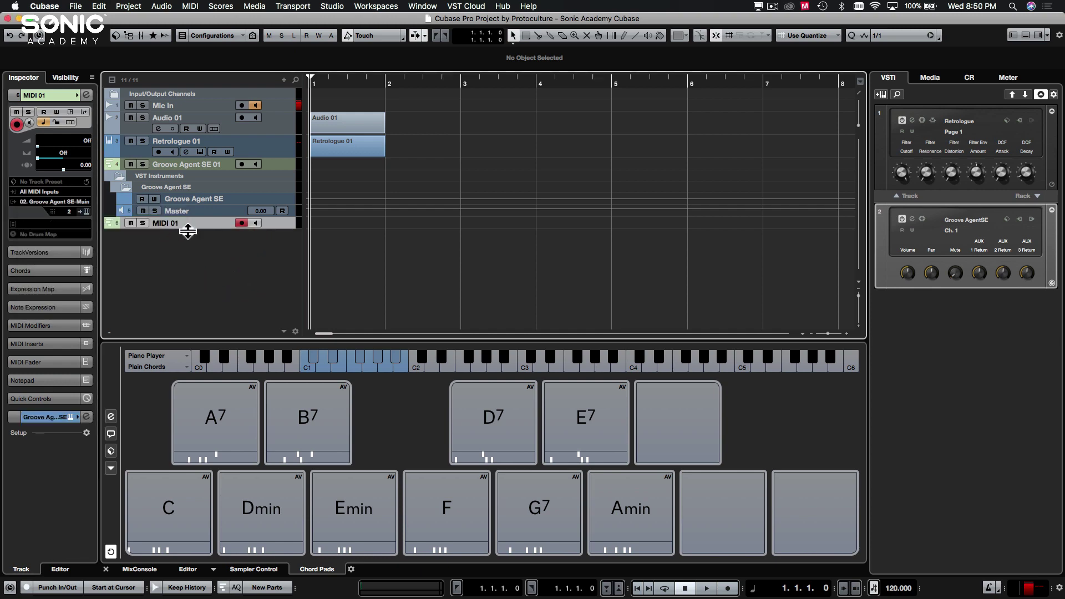
mouse_move(185, 228)
left_mouse_down()
mouse_move(186, 238)
mouse_move(189, 206)
mouse_move(189, 217)
left_mouse_up()
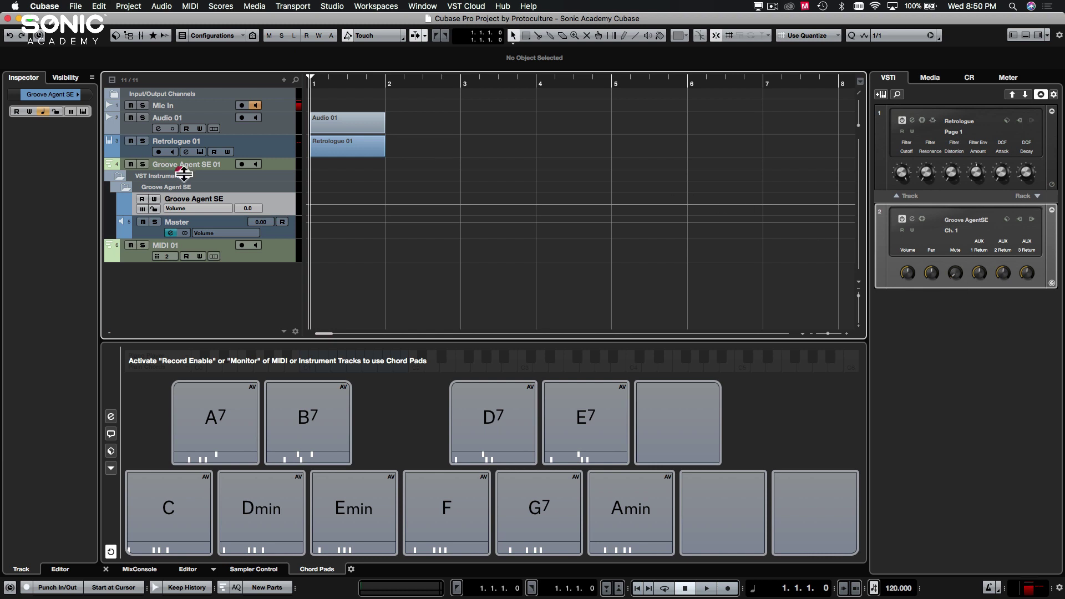
left_click_drag(184, 175, 185, 185)
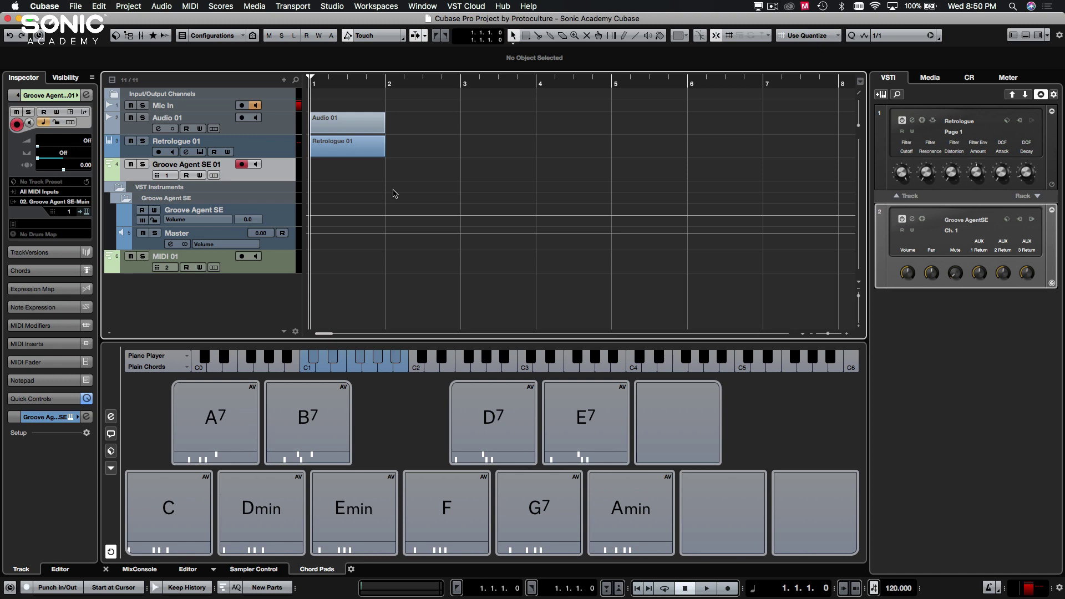
Select the MIDI 01, Groove Agent SE and VST Instruments folder tracks in turn
left_click(252, 268)
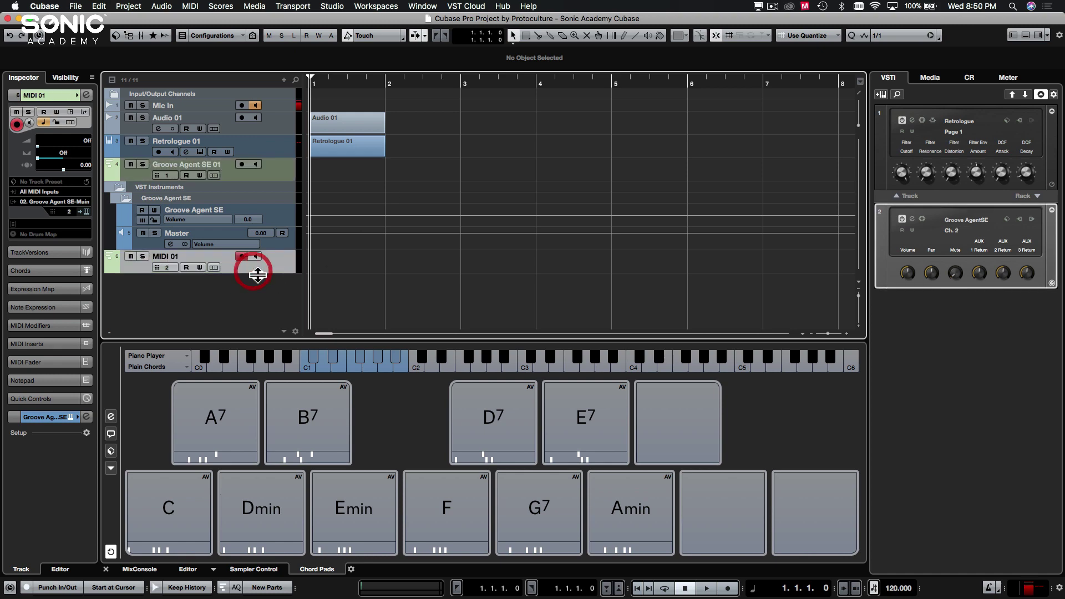
left_click(328, 268)
left_click(238, 315)
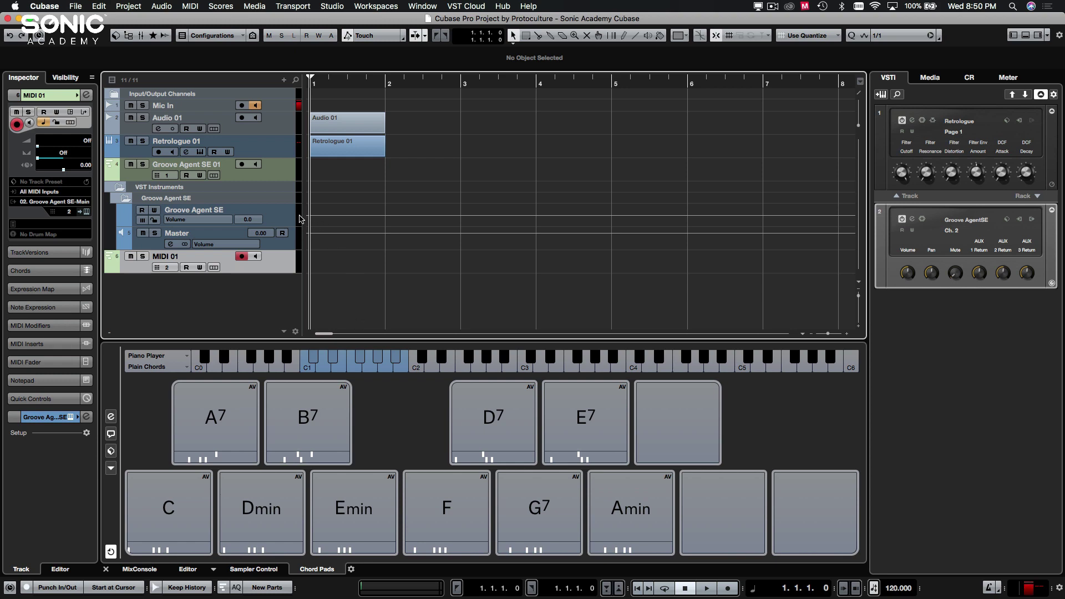
left_click(277, 221)
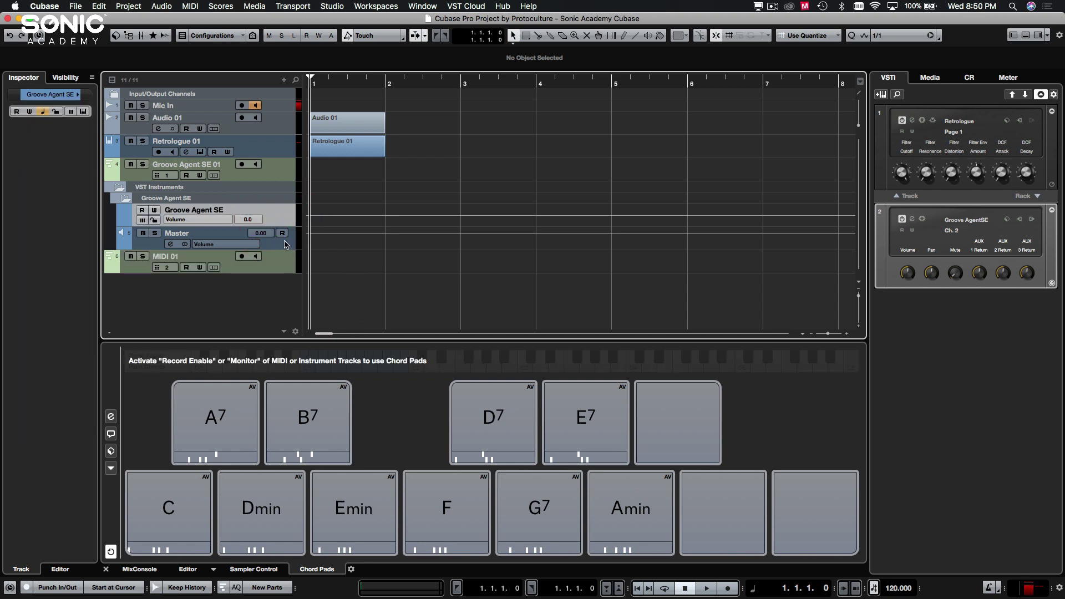
left_click(294, 263)
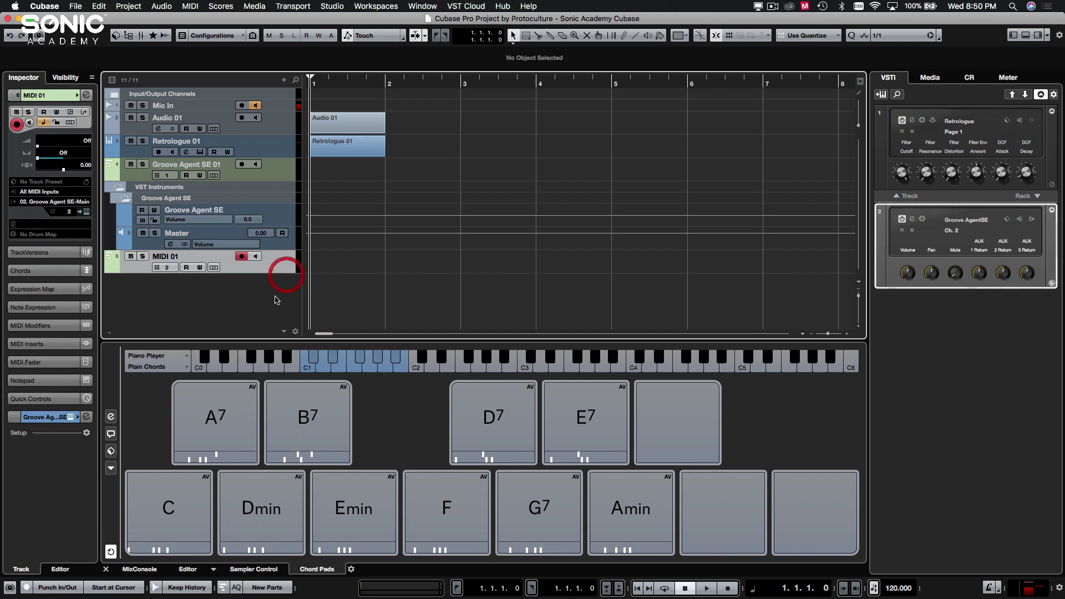
left_click(257, 188)
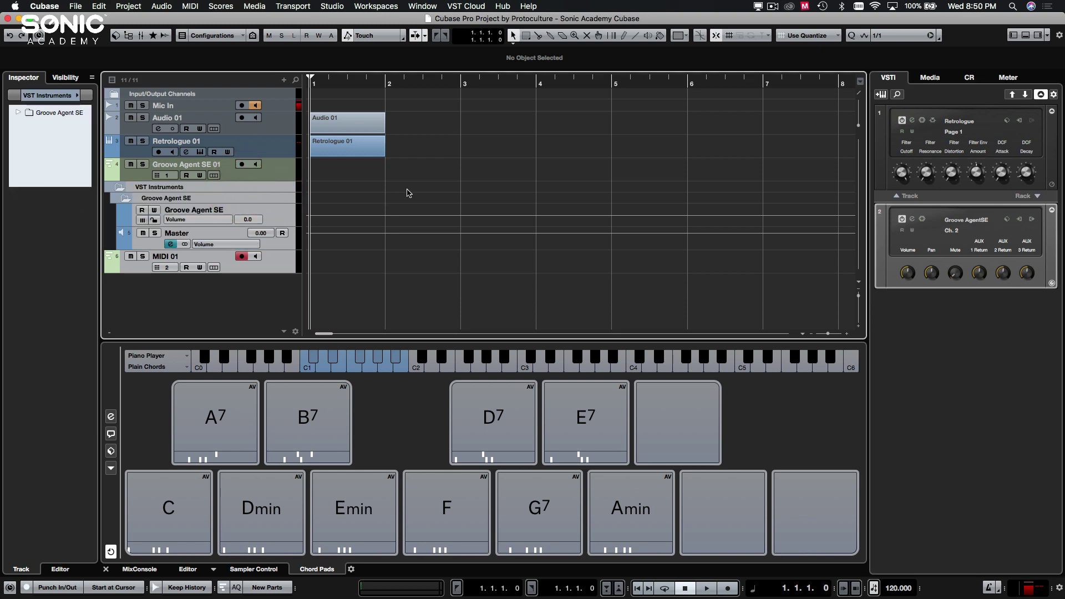
Remove the MIDI 01 track with Remove Selected Tracks
right_click(282, 189)
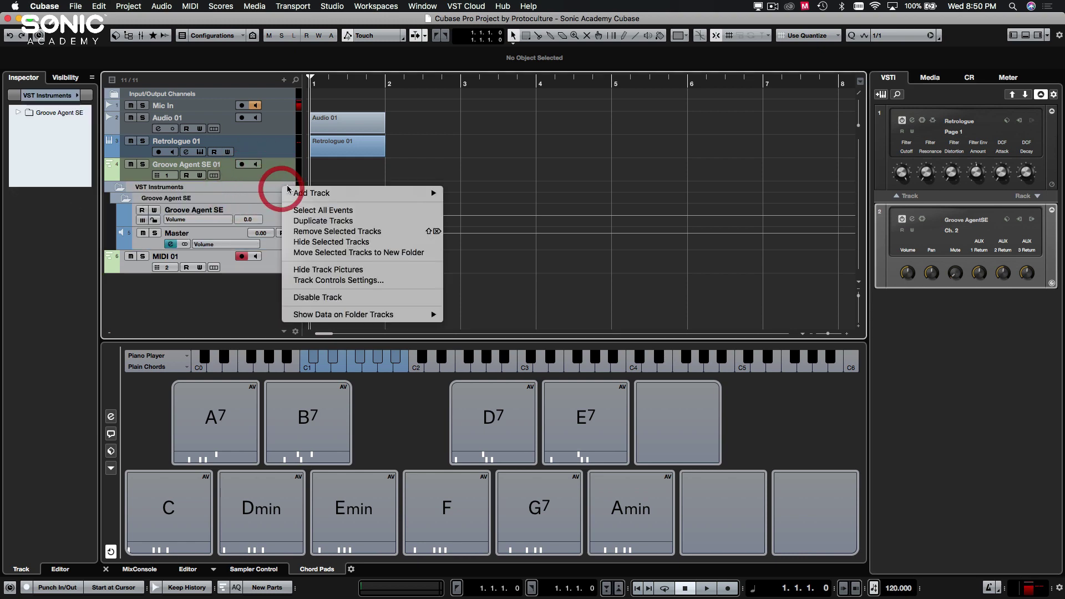
left_click(409, 231)
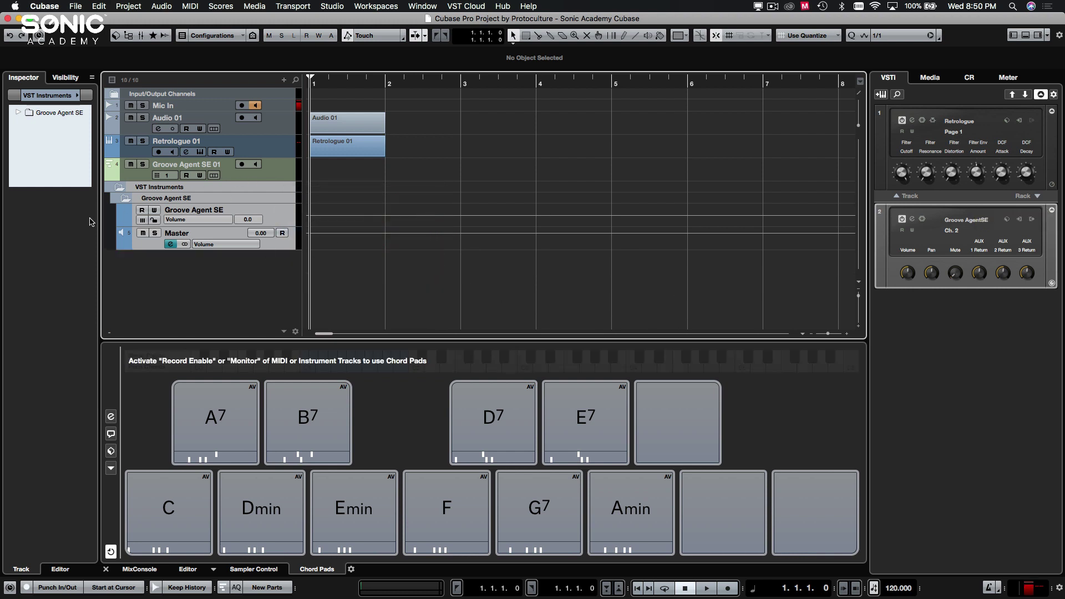
left_click(264, 171)
right_click(355, 162)
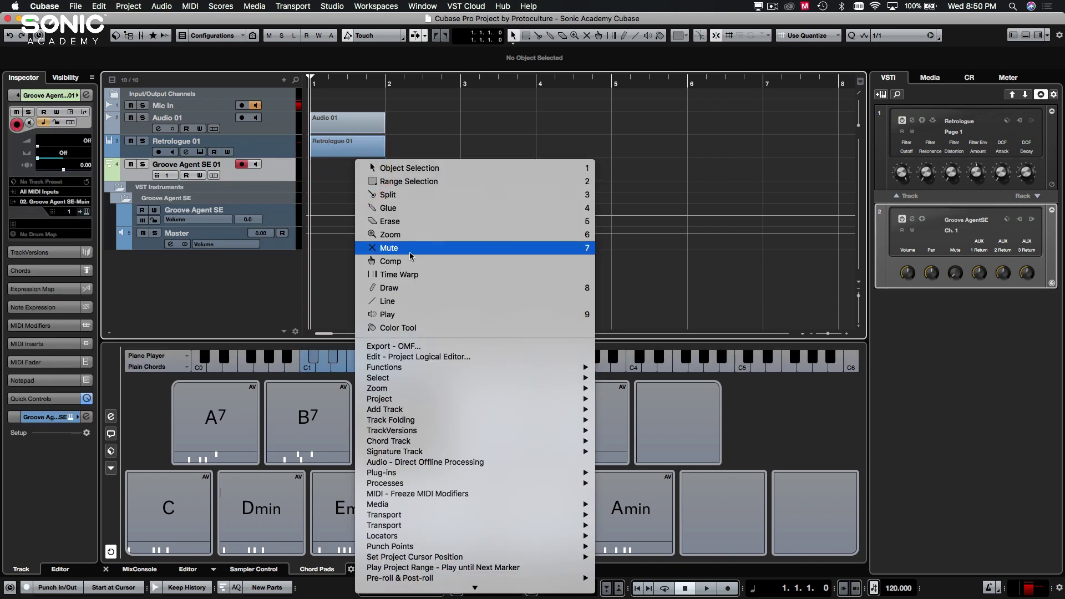
left_click(327, 292)
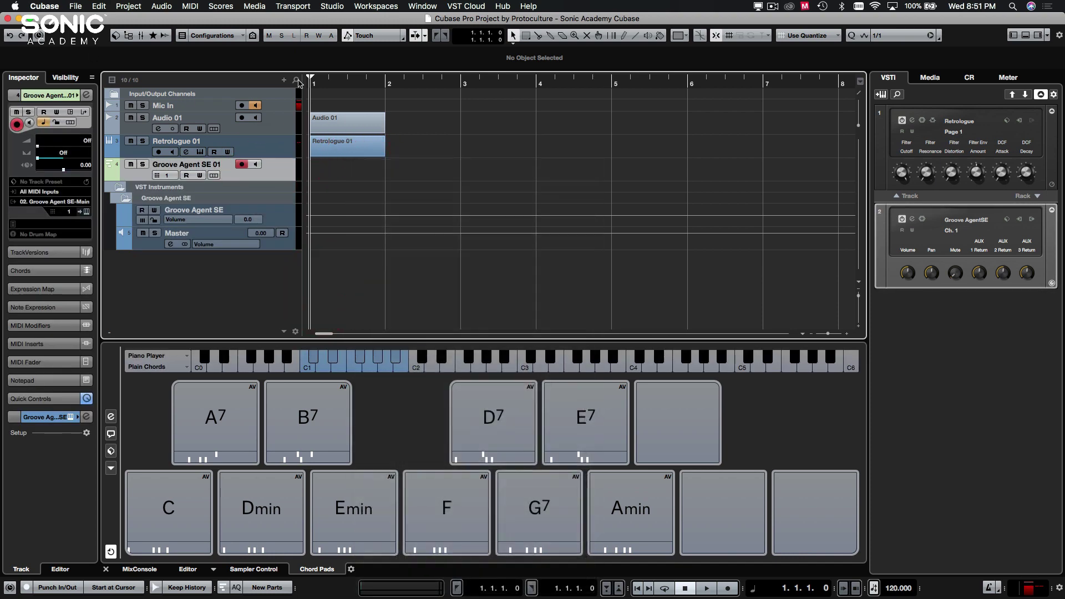
left_click(434, 167)
right_click(258, 187)
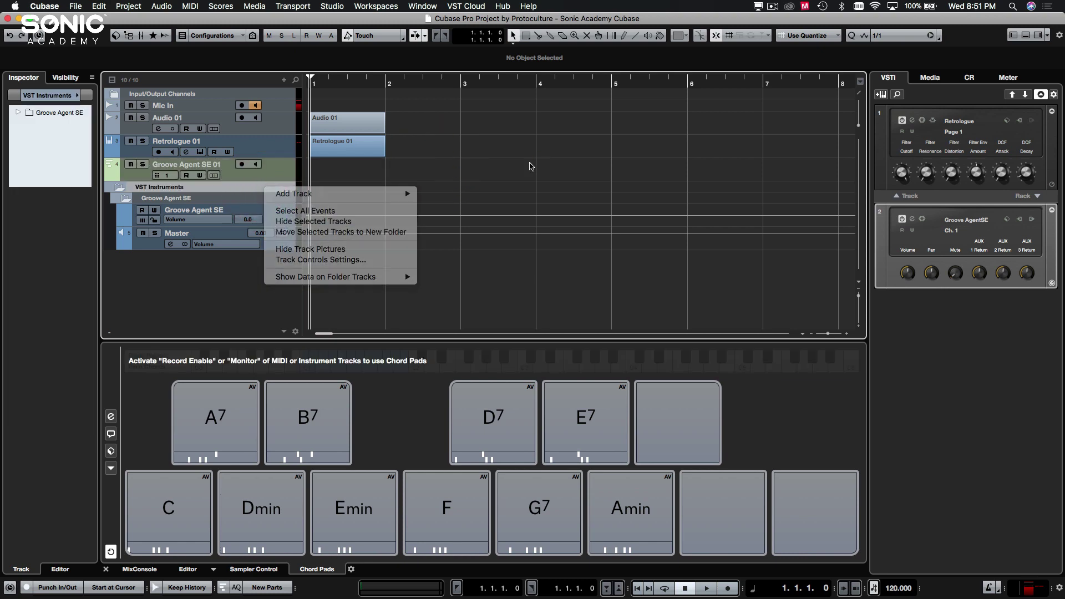
left_click(531, 166)
left_click(274, 240)
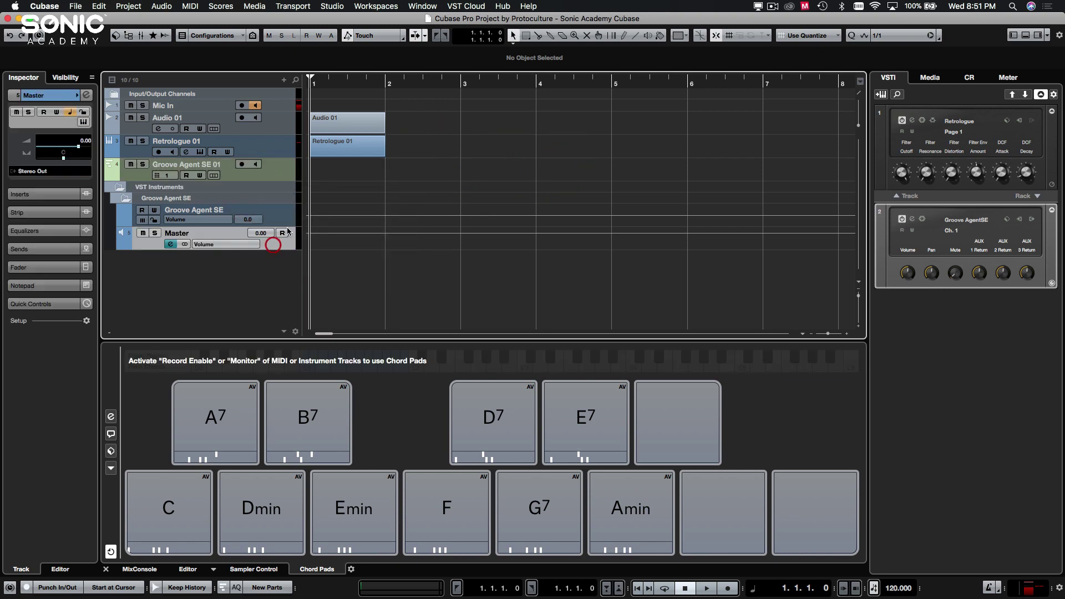
left_click(285, 223)
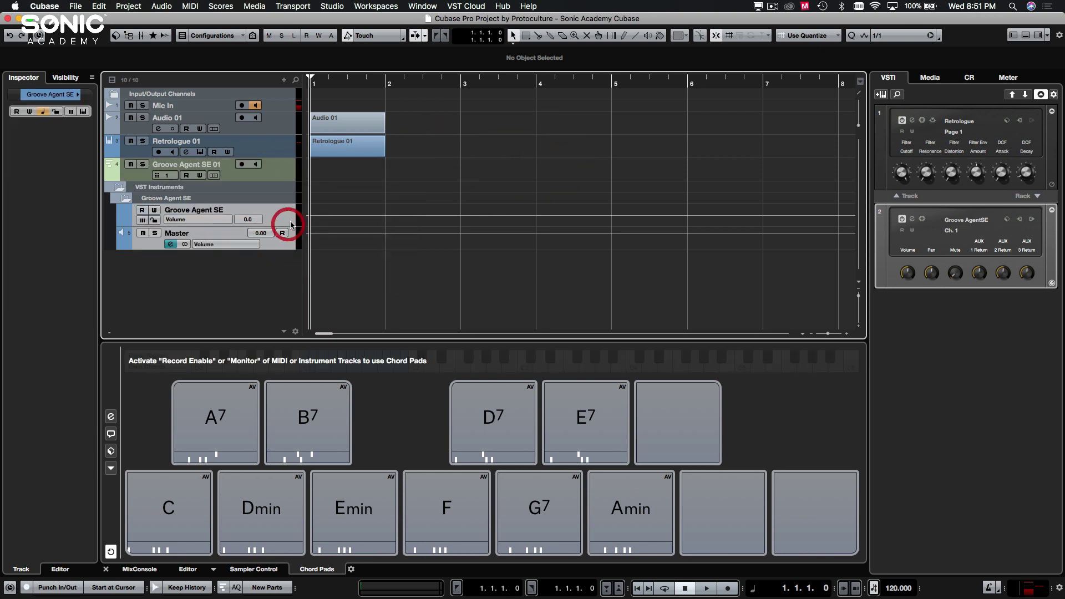
Set the Groove Agent SE rack slot to No VST Instrument and discard its changes
left_click(1052, 210)
left_click(967, 217)
left_click(976, 254)
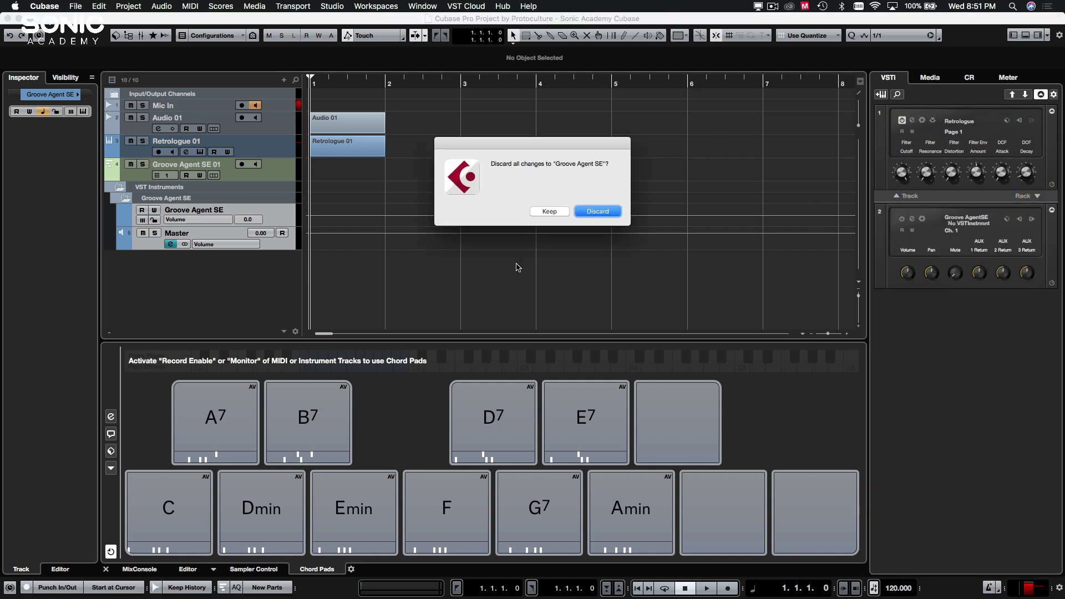
left_click(597, 214)
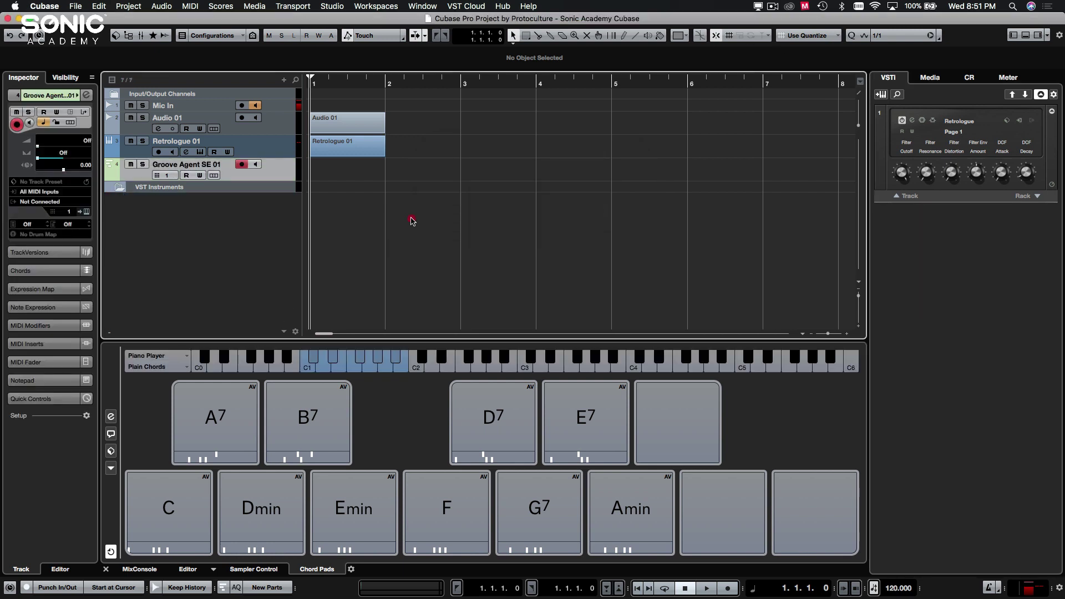
Delete the now-empty VST Instruments folder track
left_click(186, 188)
right_click(180, 189)
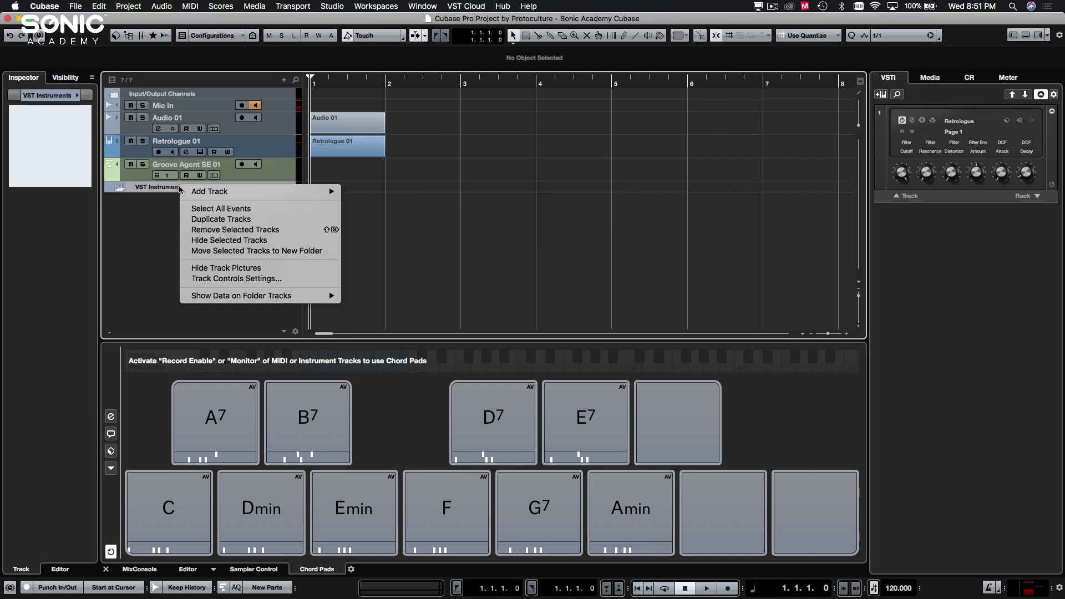
key("Return")
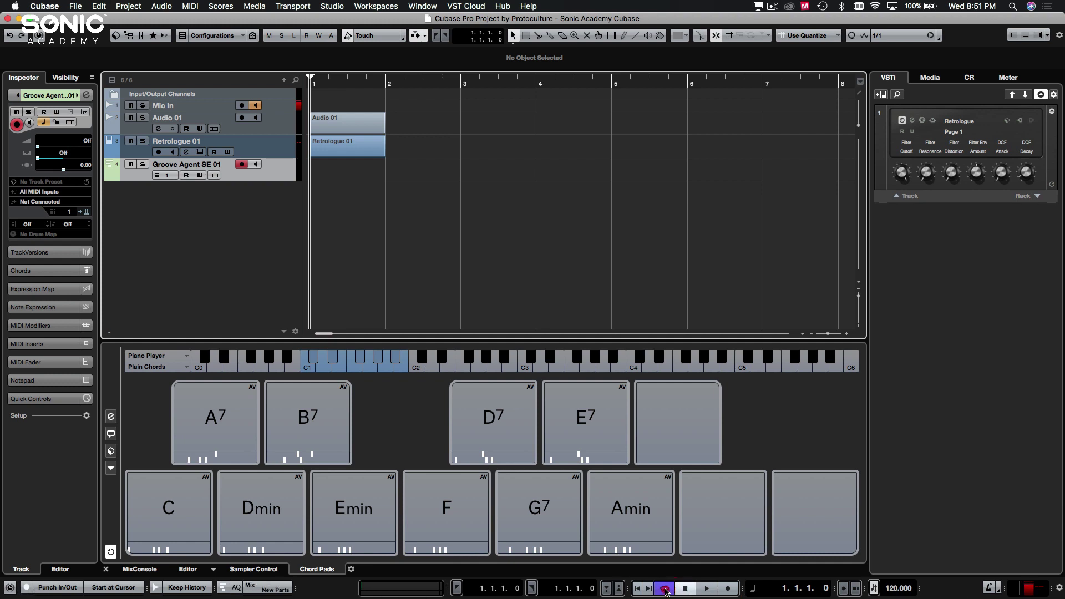
Enable Cycle and drag the locators to try loop ranges between bars 1 and 4
left_click(658, 521)
left_click_drag(317, 77, 456, 81)
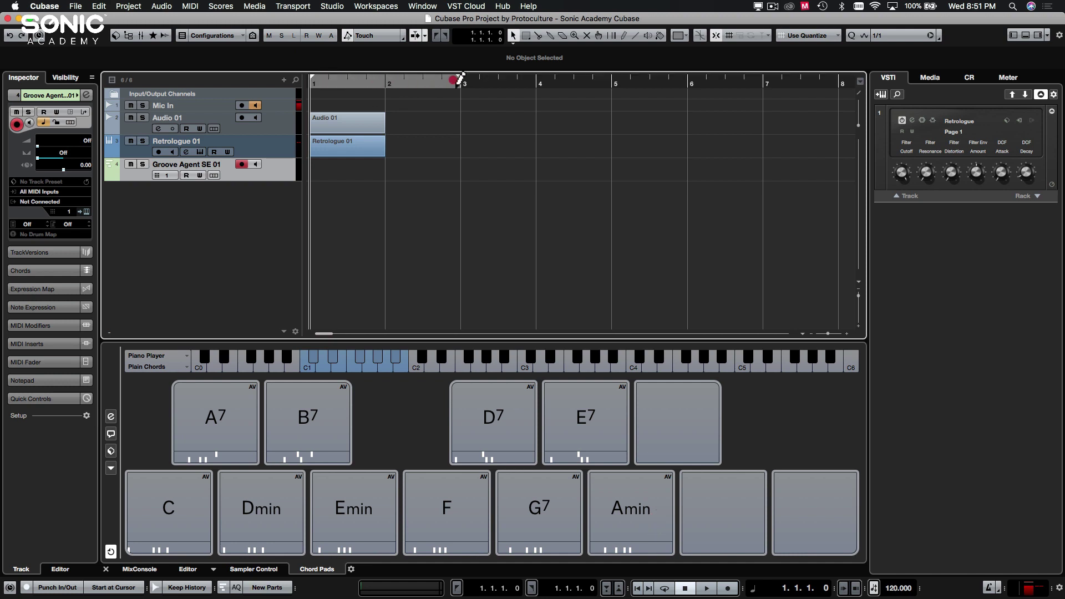
left_click(666, 589)
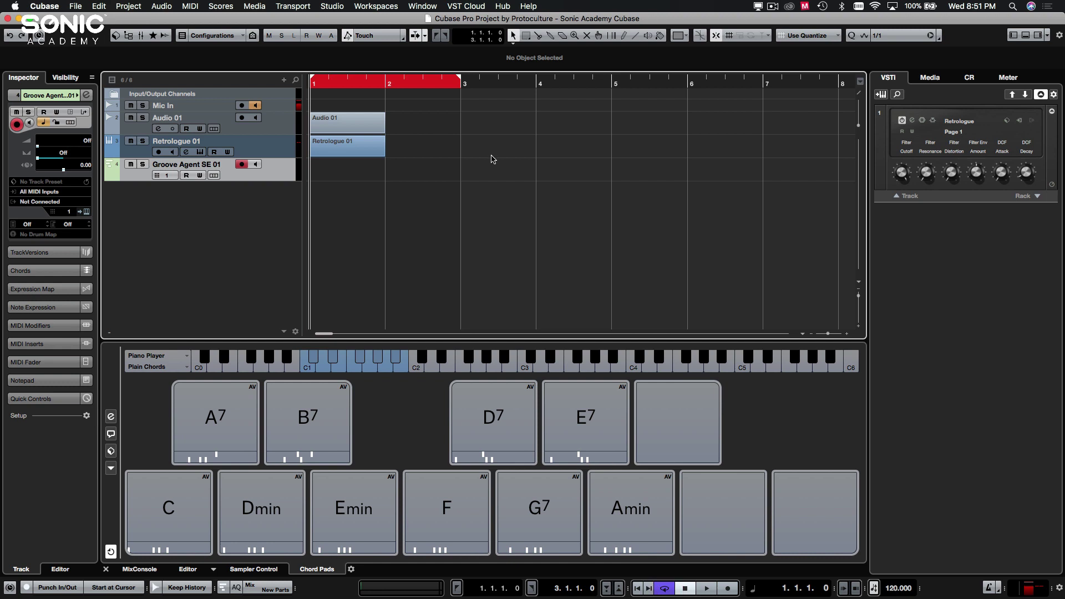
left_click_drag(314, 79, 369, 86)
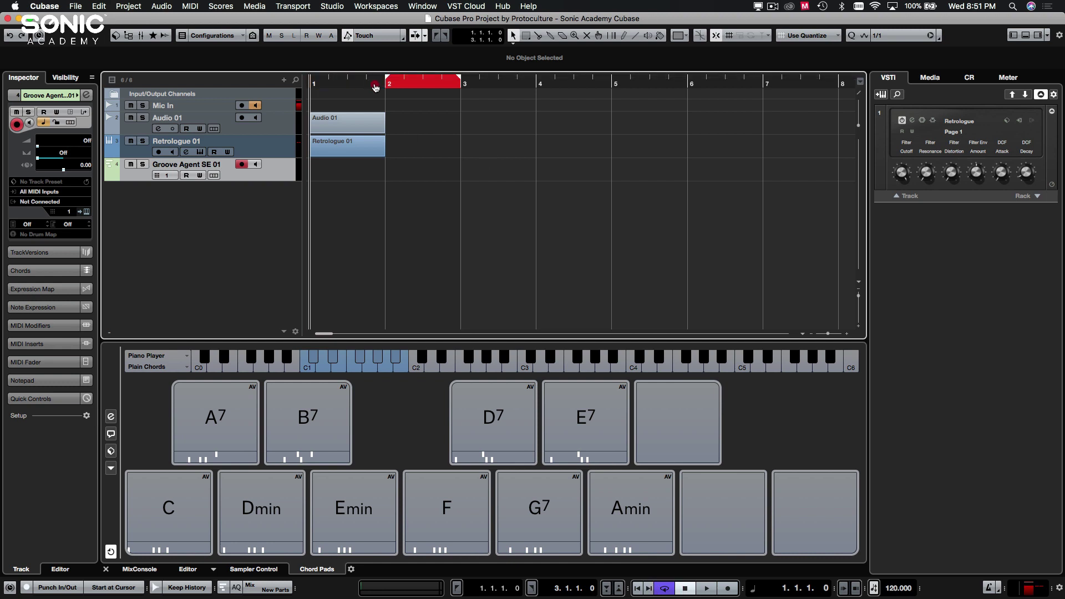
left_click_drag(461, 81, 299, 84)
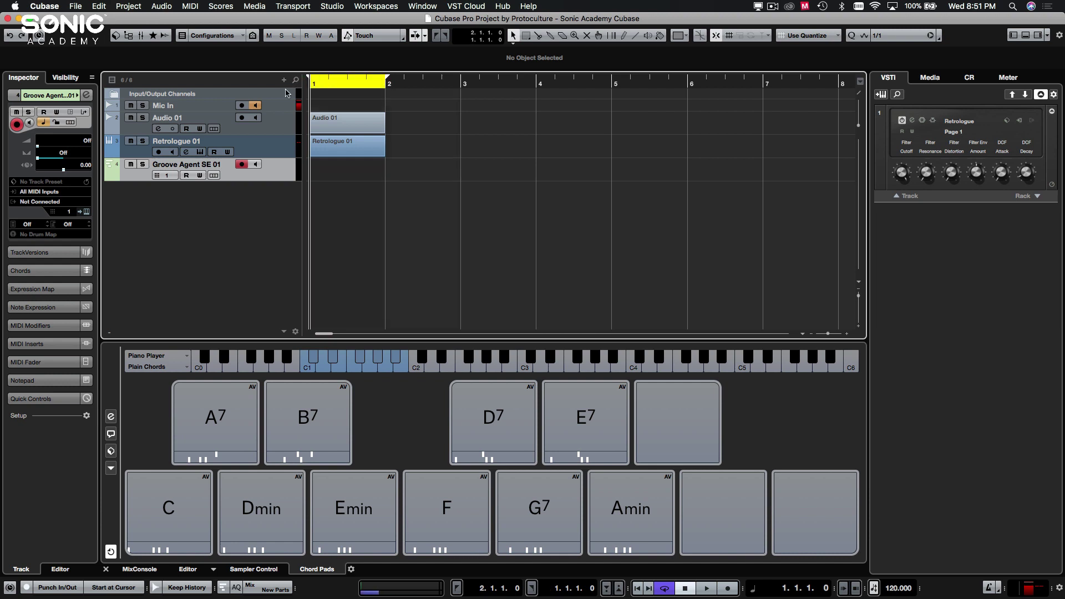
left_click_drag(402, 82, 459, 83)
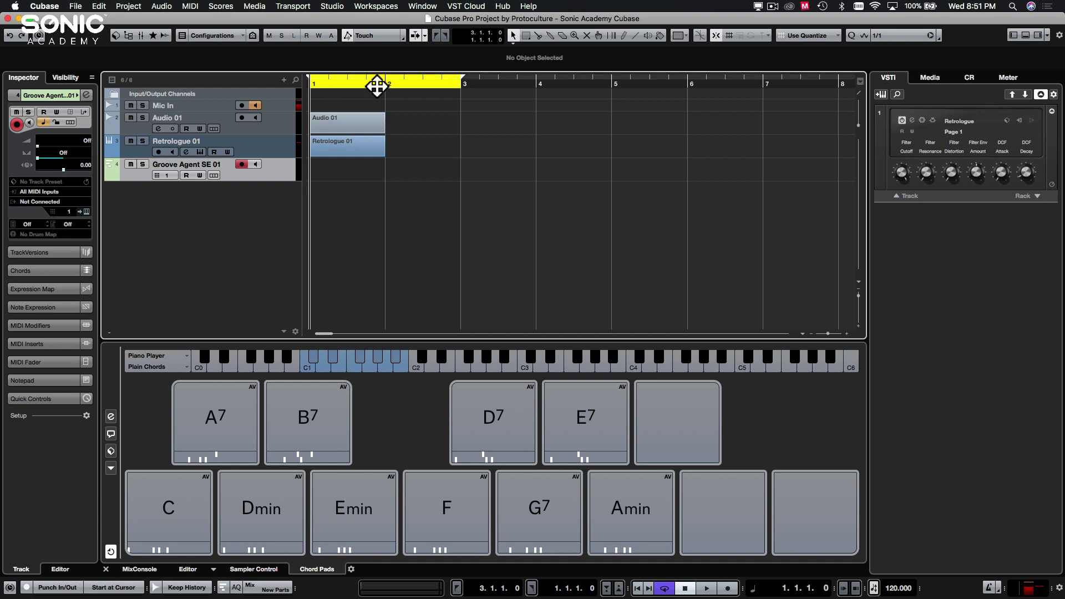
left_click_drag(381, 87, 405, 88)
Set the cycle from bar 1 to bar 3 and play it back from the loop start
key("space")
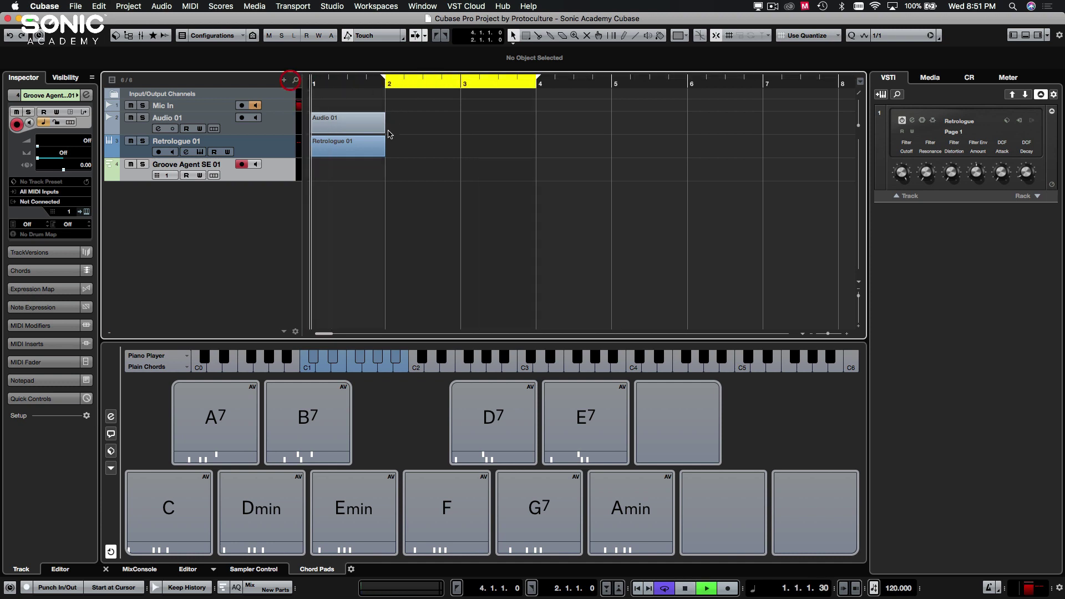
key("2")
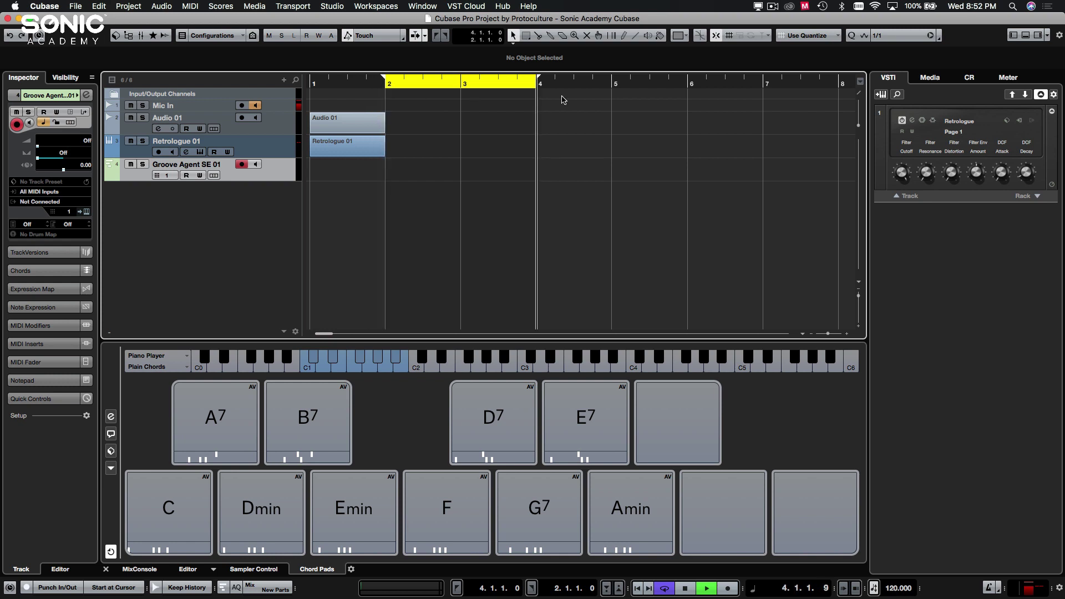
key("space")
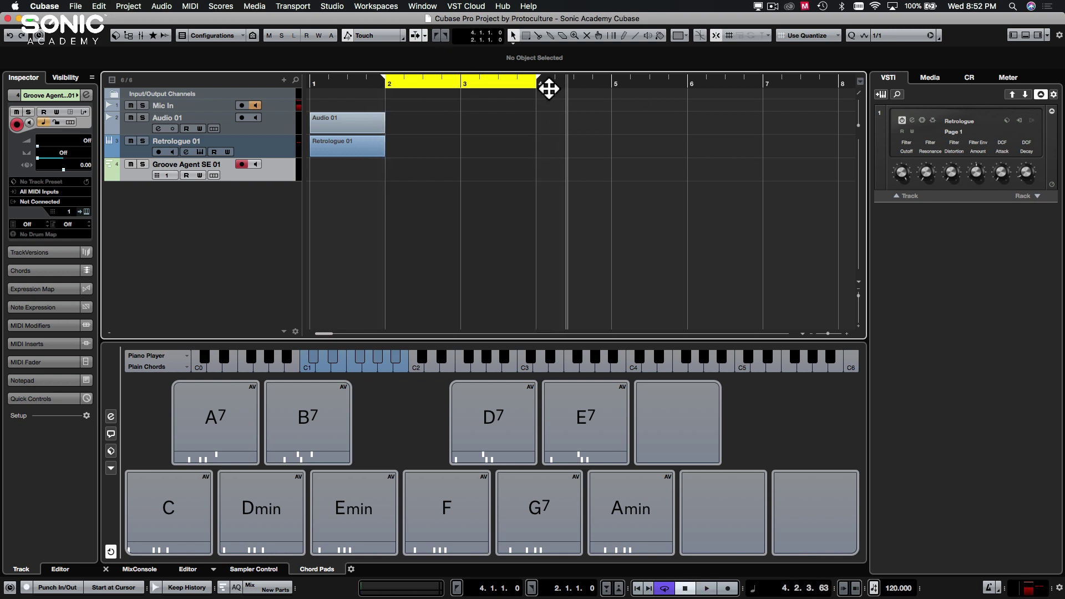
left_click_drag(537, 78, 312, 78)
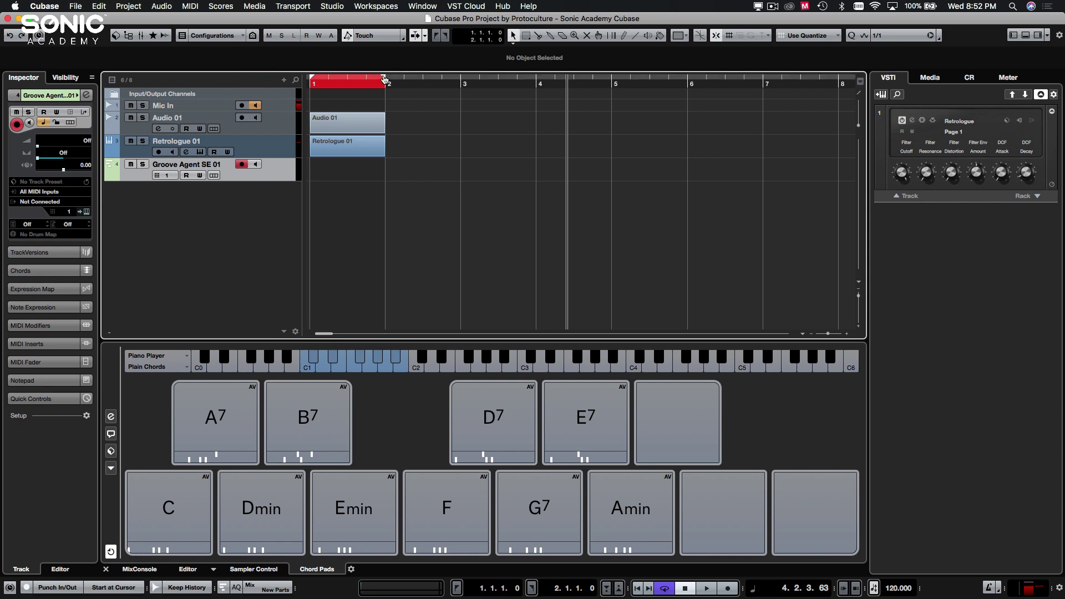
left_click_drag(397, 78, 461, 77)
key("1")
key("space")
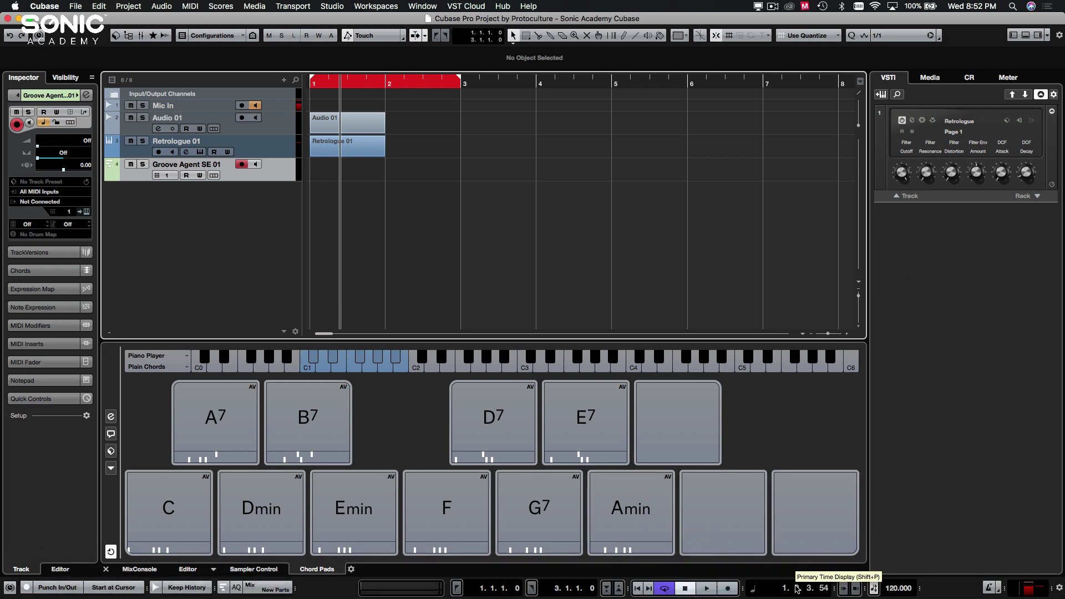
left_click(934, 398)
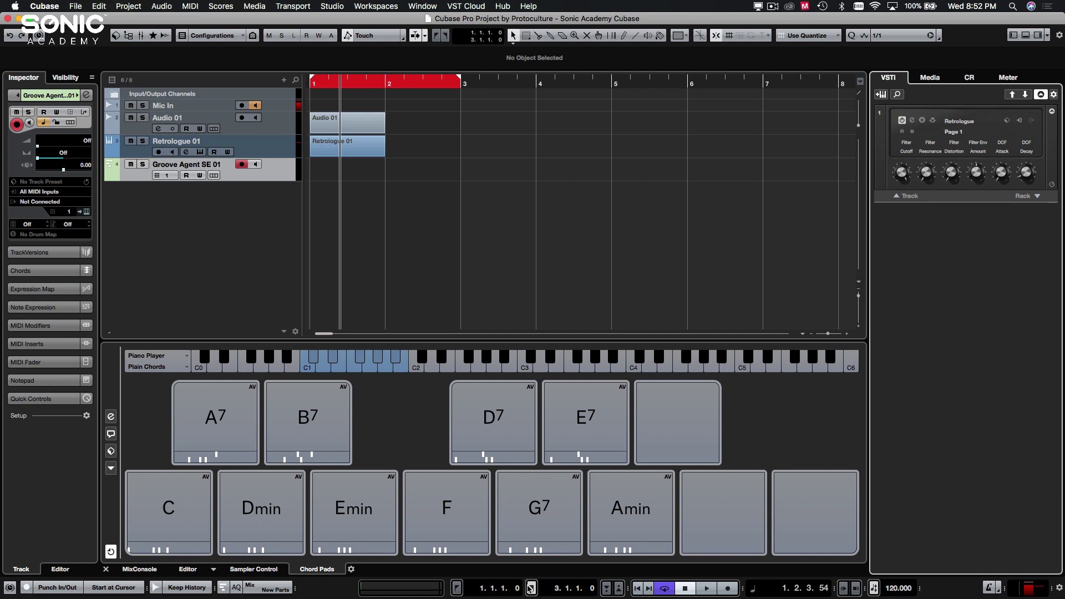
right_click(349, 591)
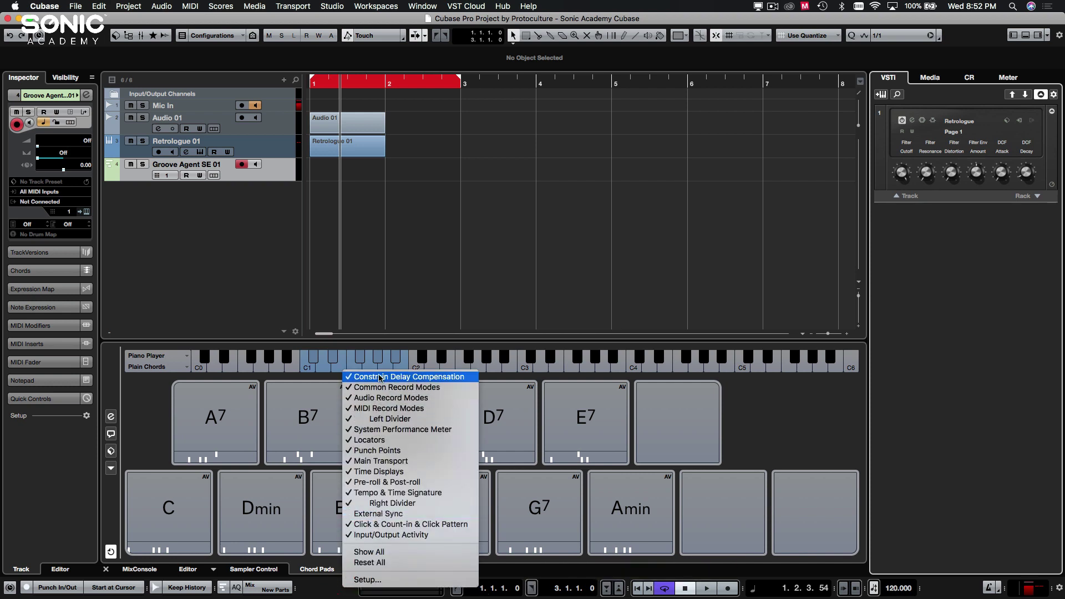
left_click(321, 589)
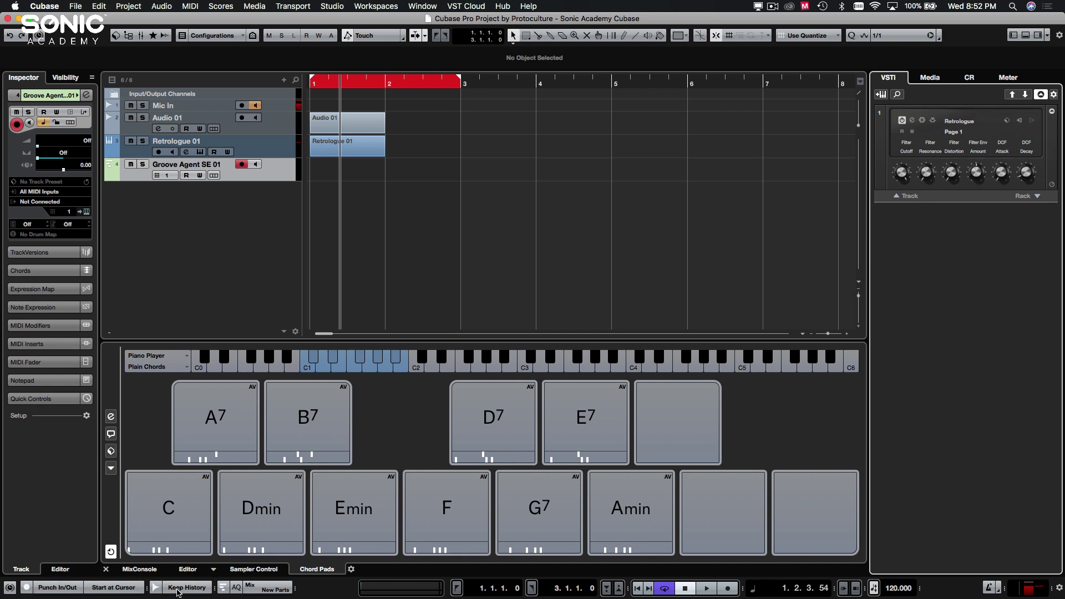
left_click(222, 587)
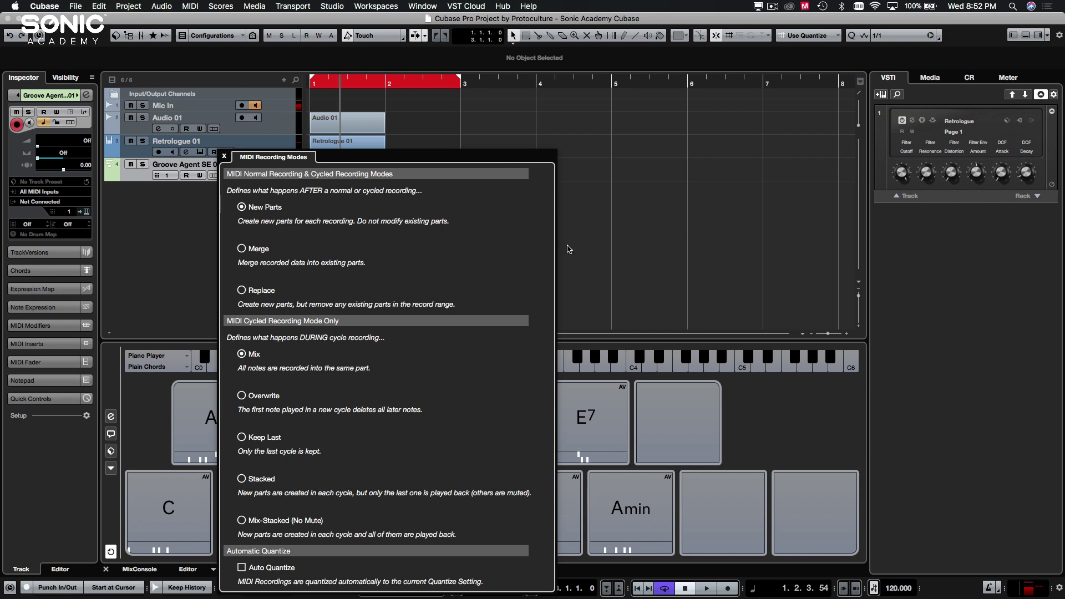
left_click(605, 258)
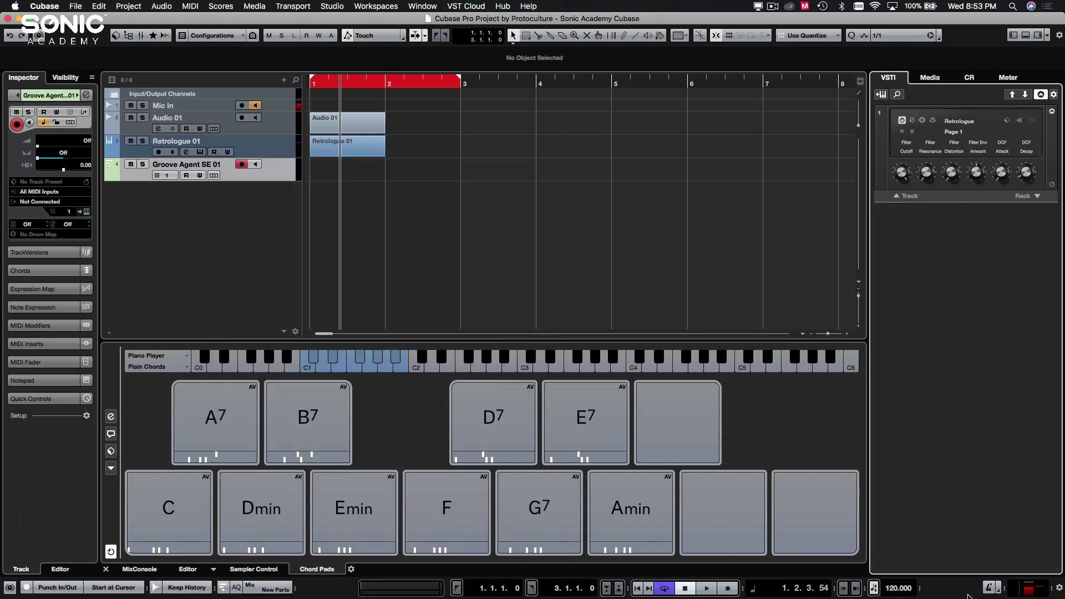
left_click(1060, 589)
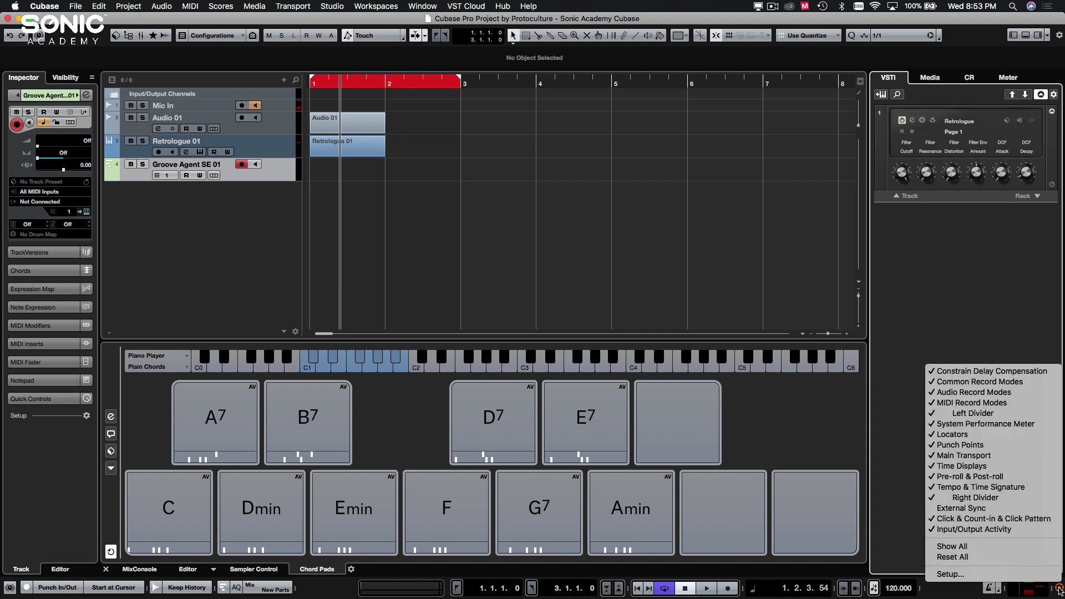
left_click(959, 595)
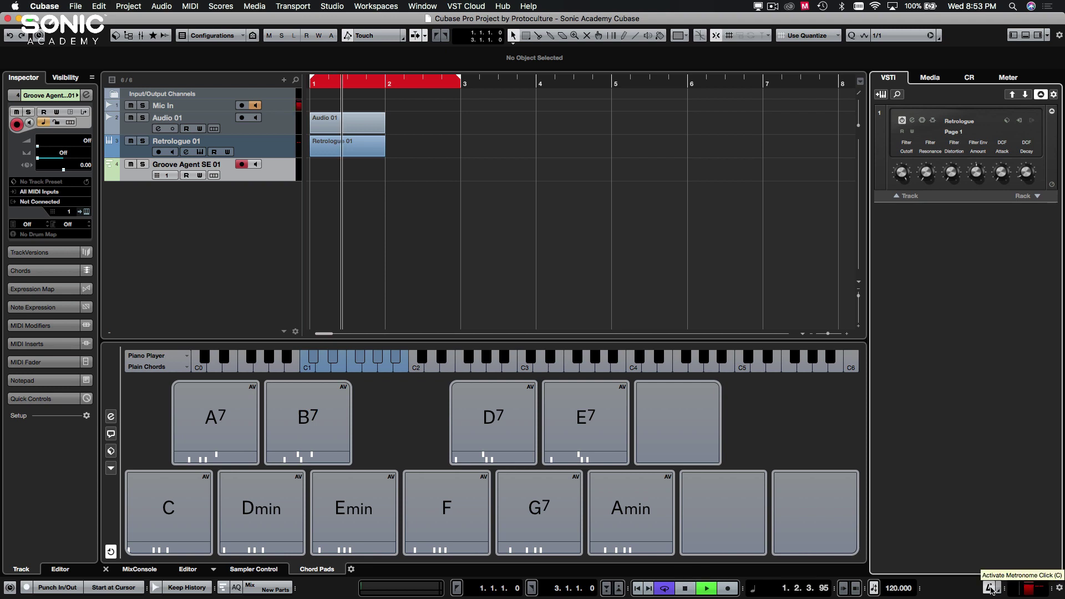
key("space")
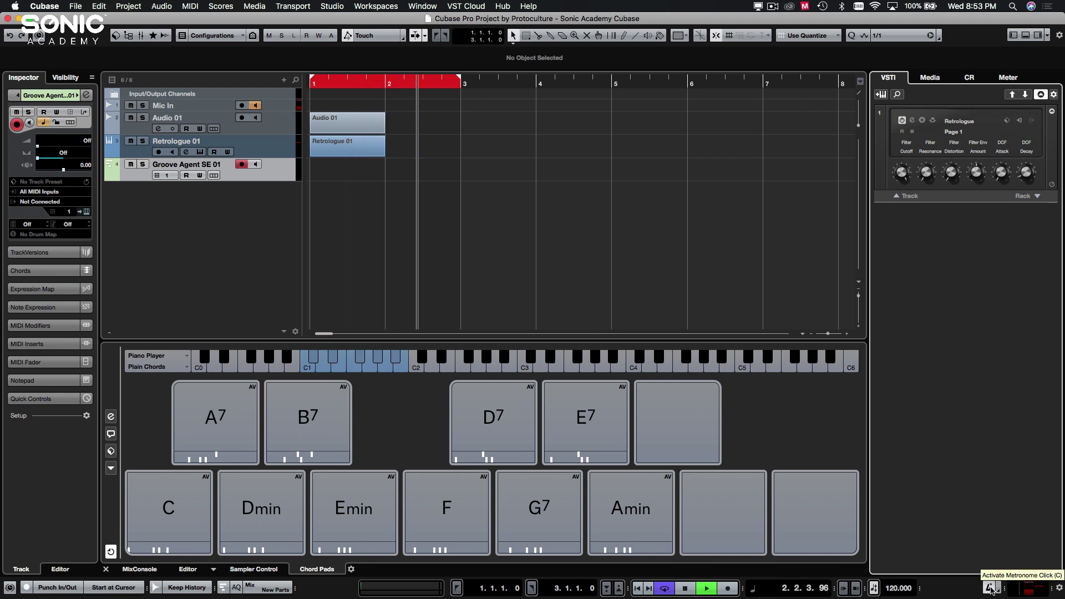
key("space")
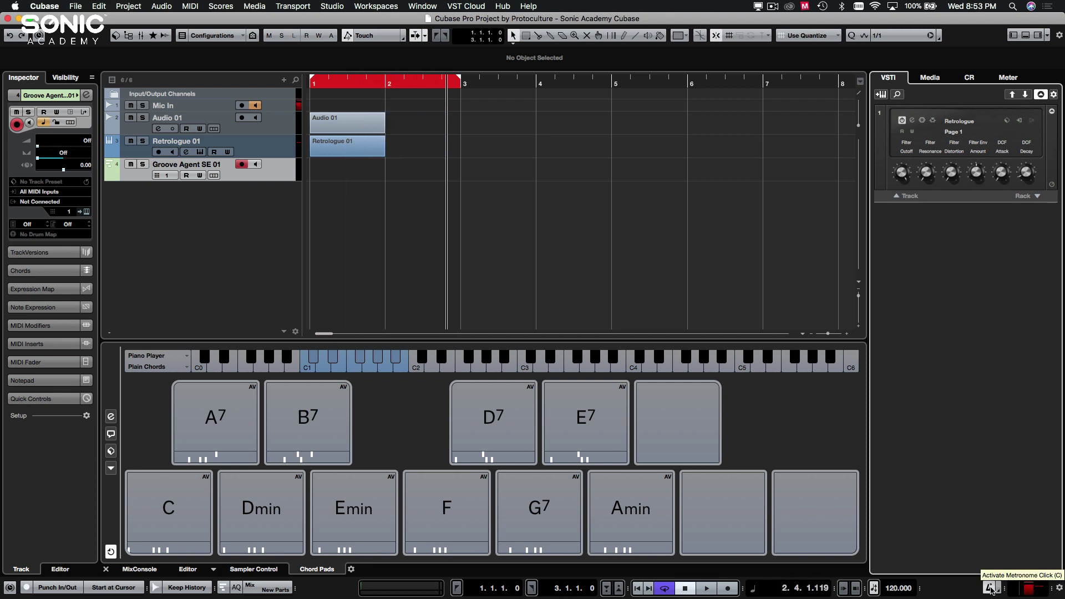
left_click(659, 303)
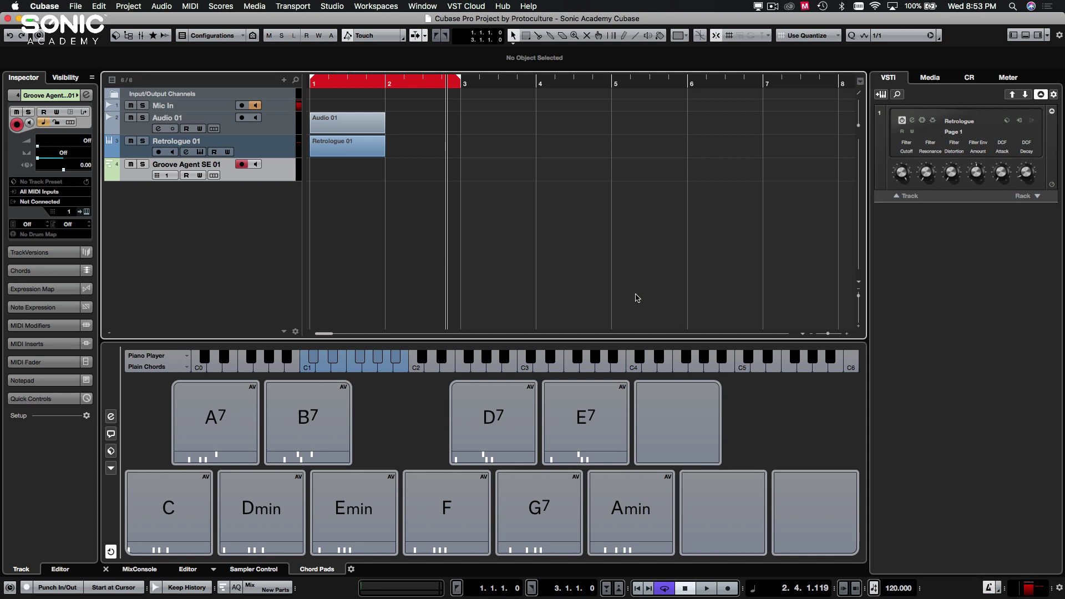
key("space")
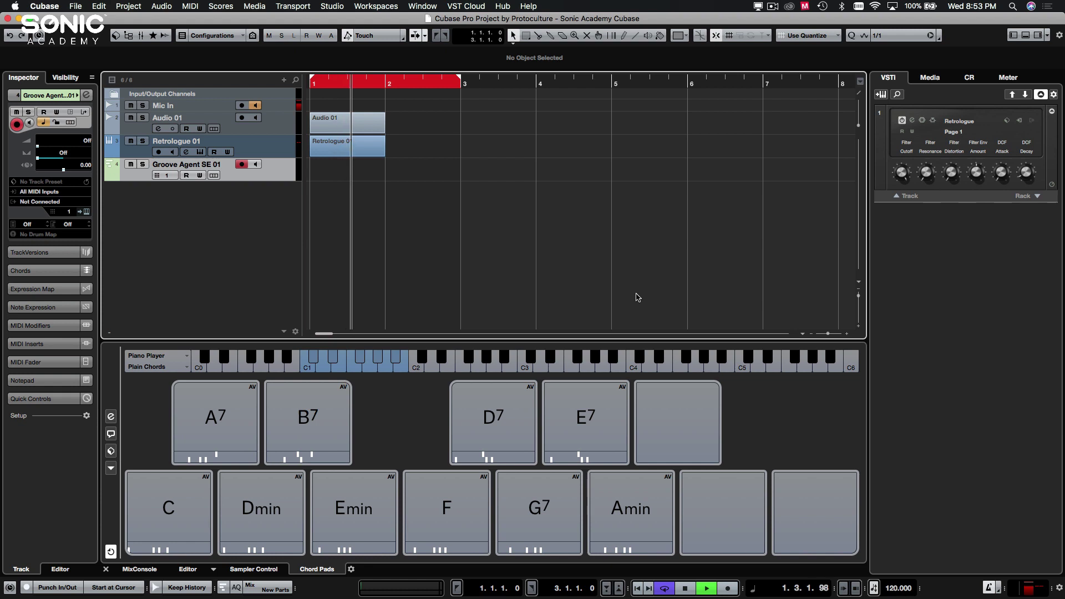
key("space")
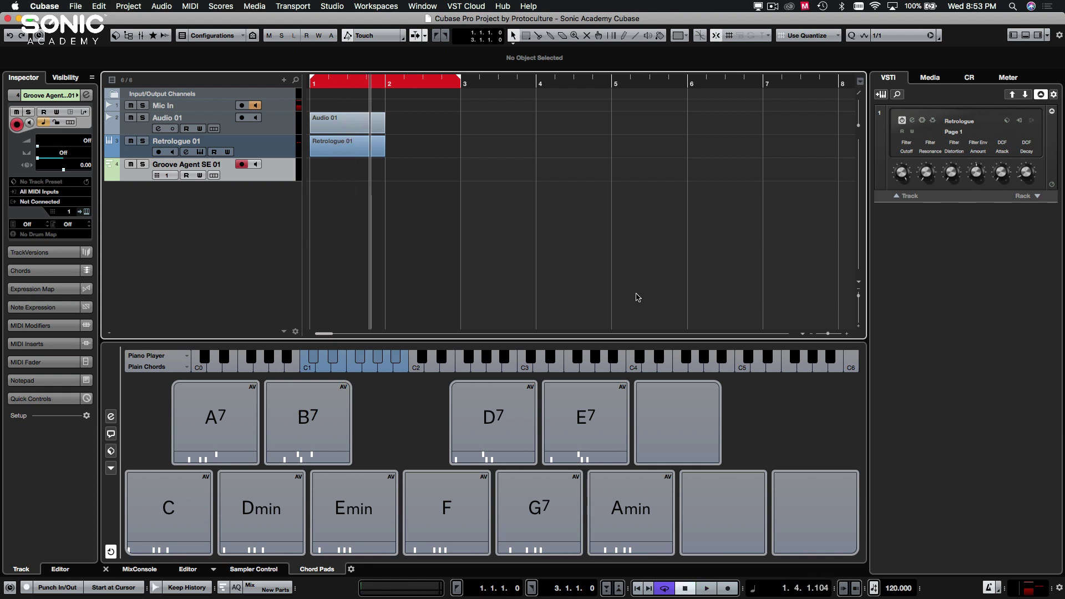
left_click(10, 590)
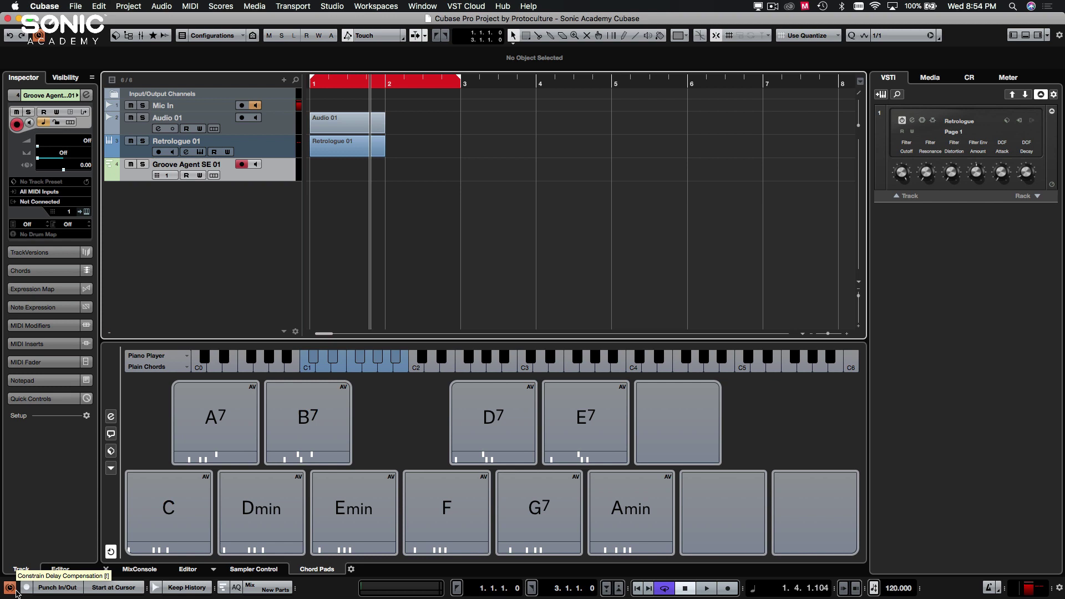
left_click(15, 590)
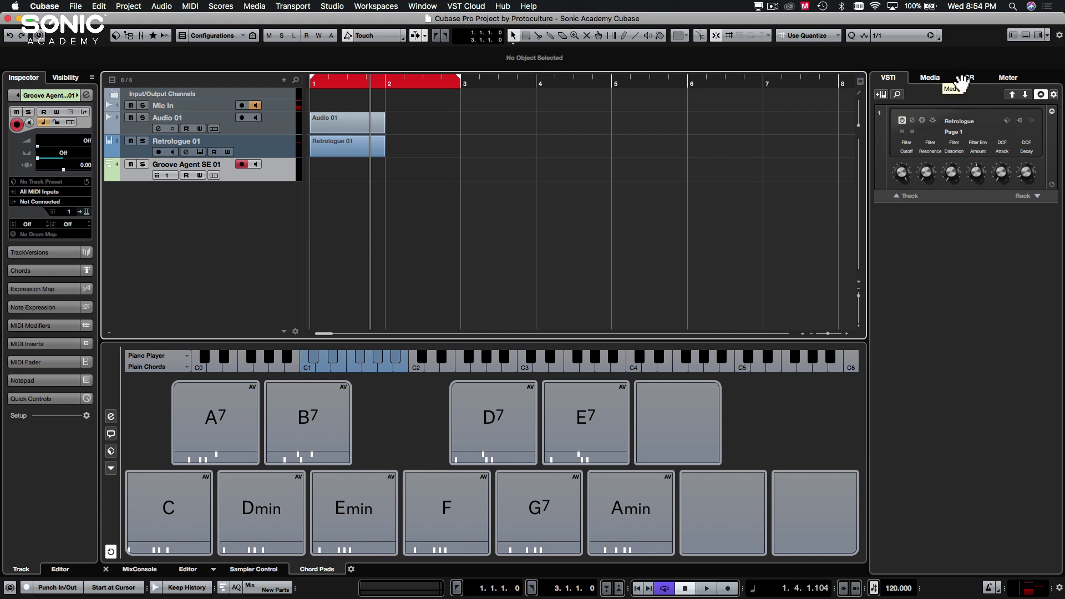
Record-arm Mic In instead of Groove Agent SE 01, then try a chord pad
left_click(984, 295)
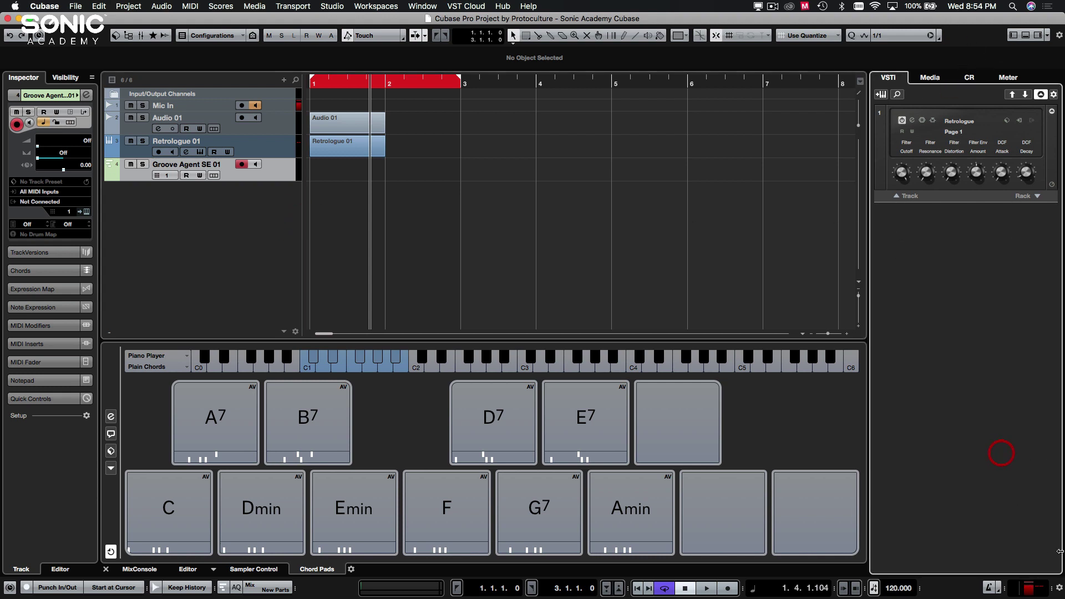
left_click(521, 249)
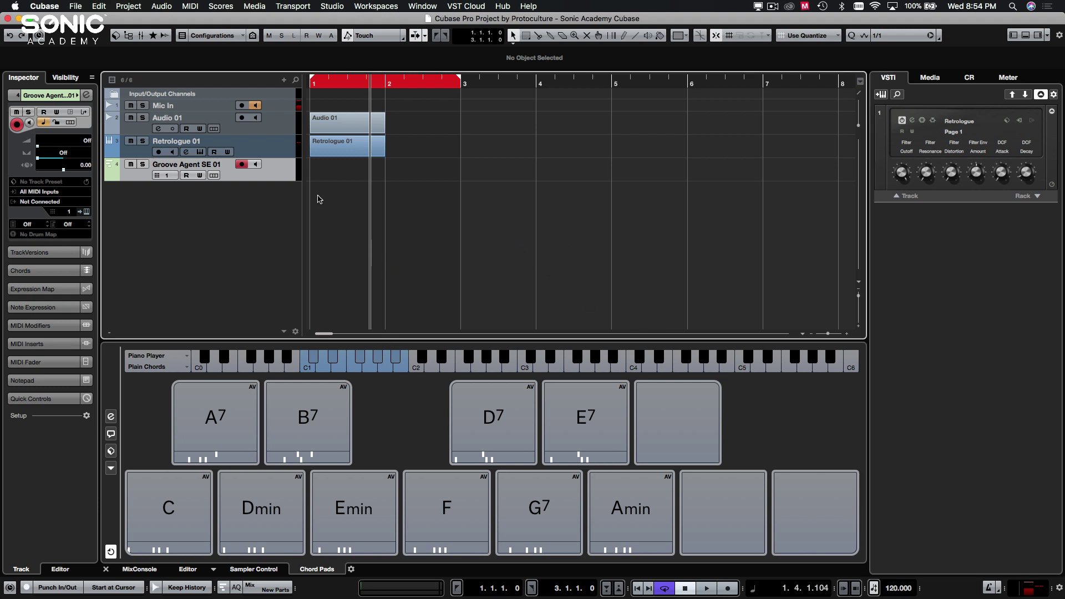
left_click(409, 185)
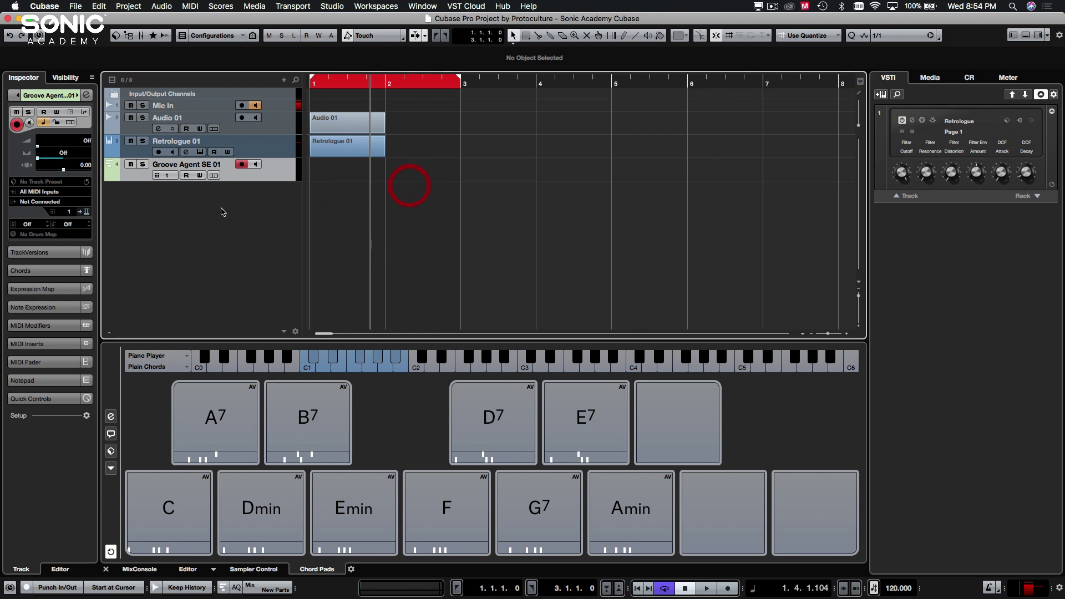
left_click(281, 104)
left_click(335, 154)
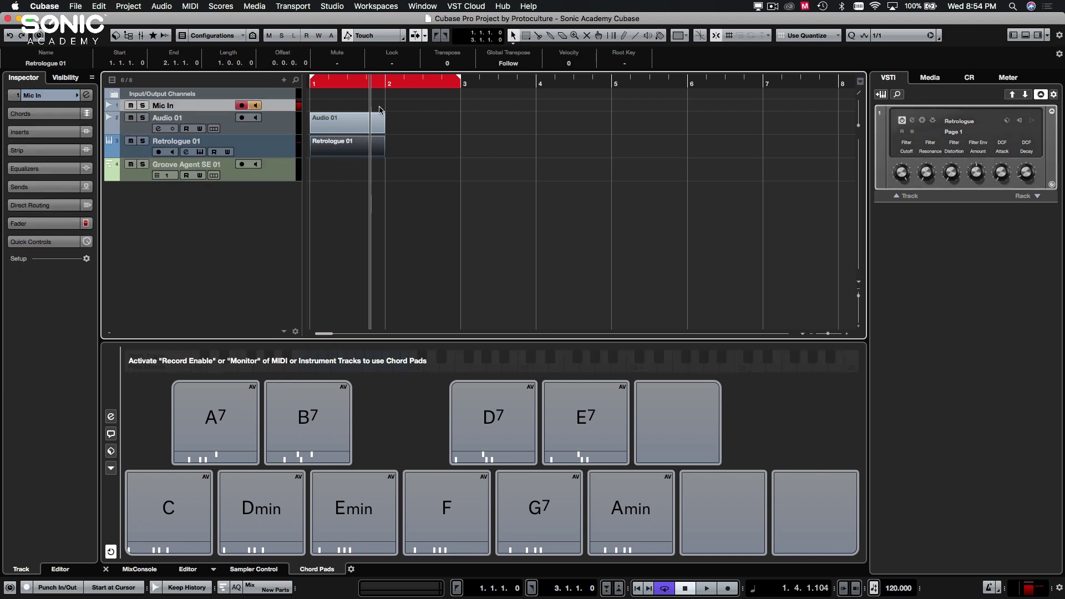
left_click(383, 111)
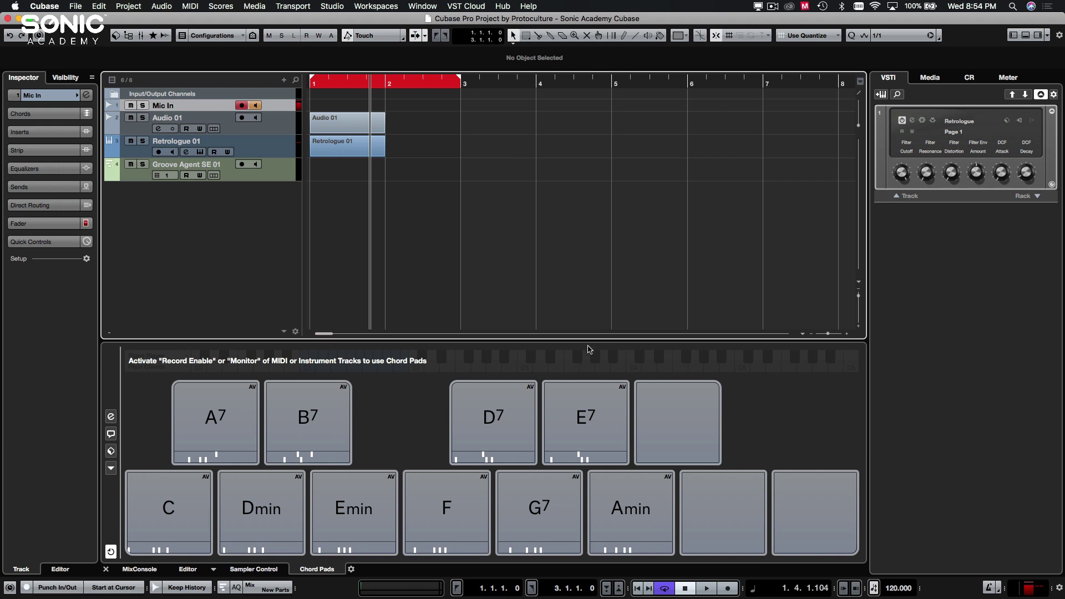
left_click(560, 359)
left_click(561, 360)
left_click(561, 360)
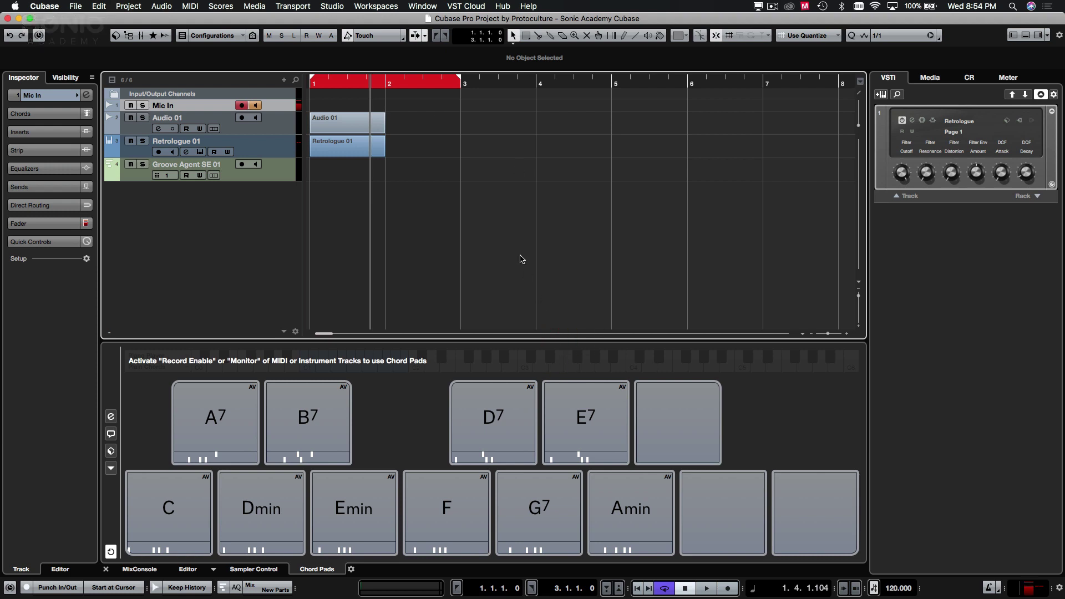